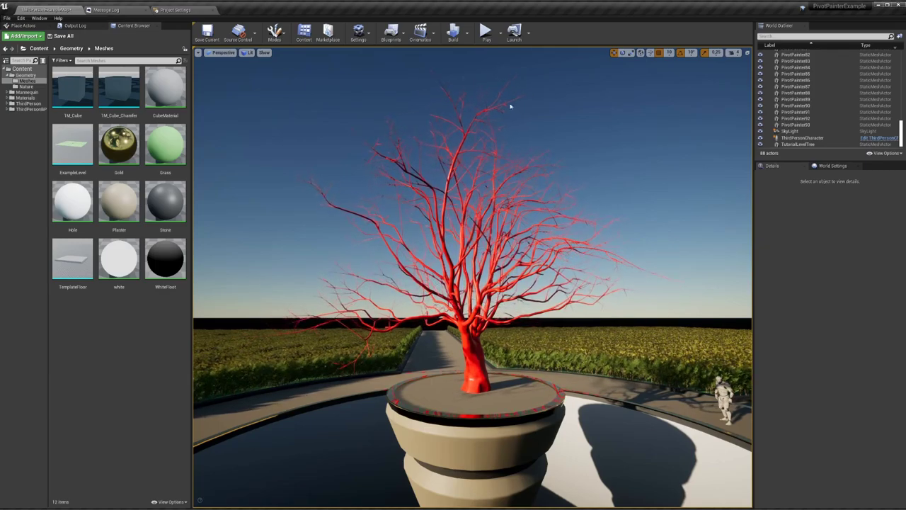
- Play the example level, run the character through the foliage around the red tree, and stop the play session
{"action": "left_click", "coordinate": [485, 31]}
{"action": "key", "text": "w"}
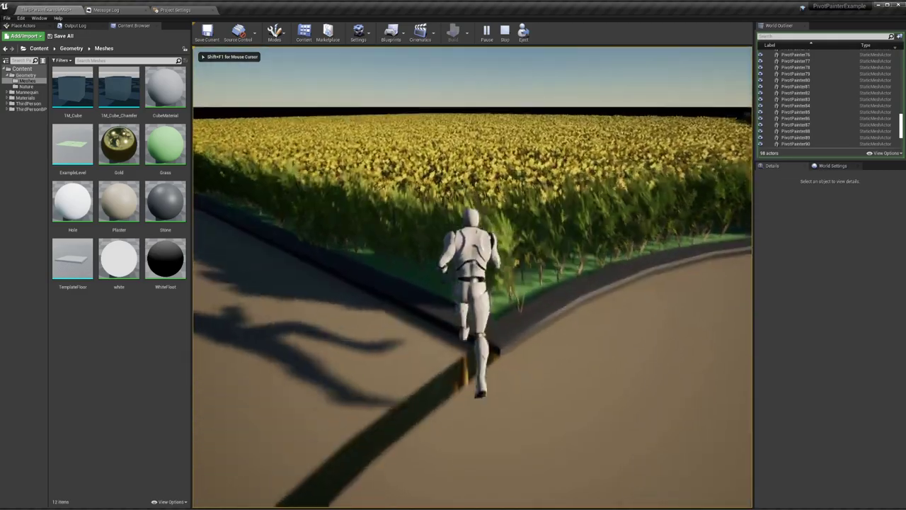
{"action": "key", "text": "w"}
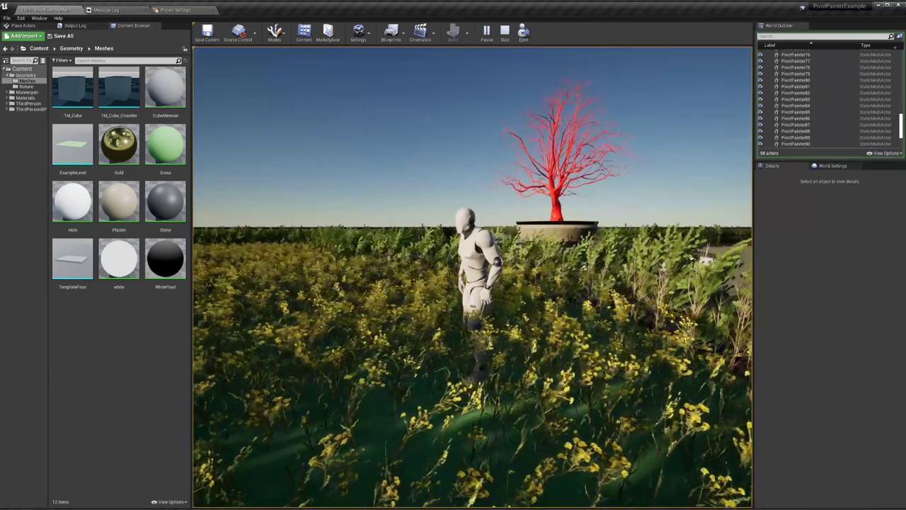
{"action": "key", "text": "Escape"}
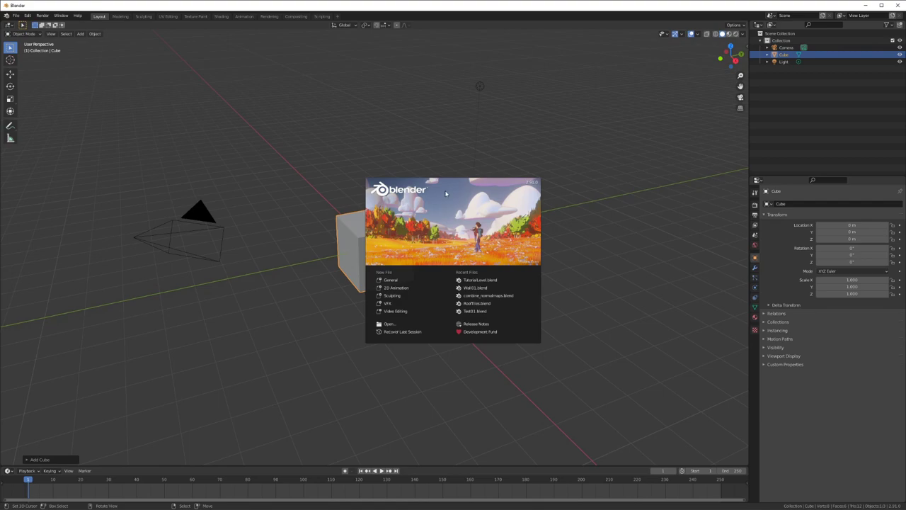
- Switch to Blender and install the add-on PivotPainter1.2.zip from the MyAddons folder
{"action": "left_click", "coordinate": [470, 220]}
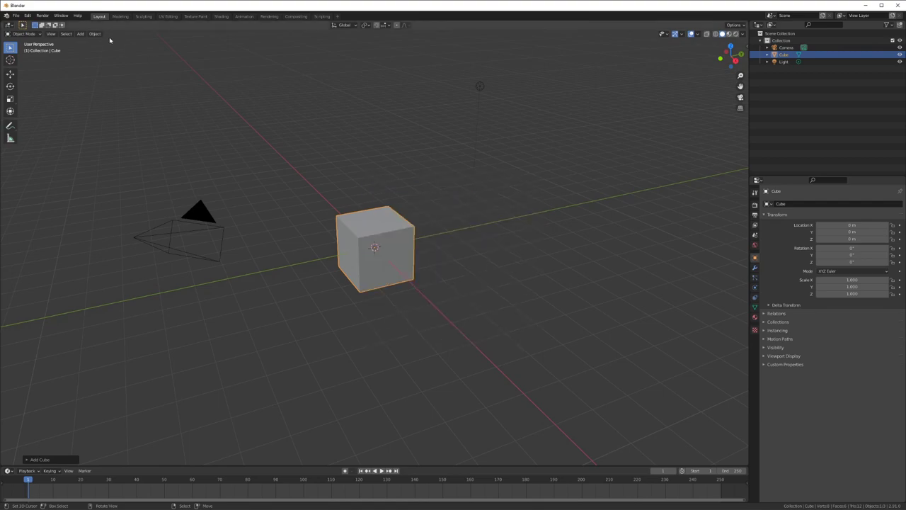
{"action": "left_click", "coordinate": [28, 15]}
{"action": "left_click", "coordinate": [43, 124]}
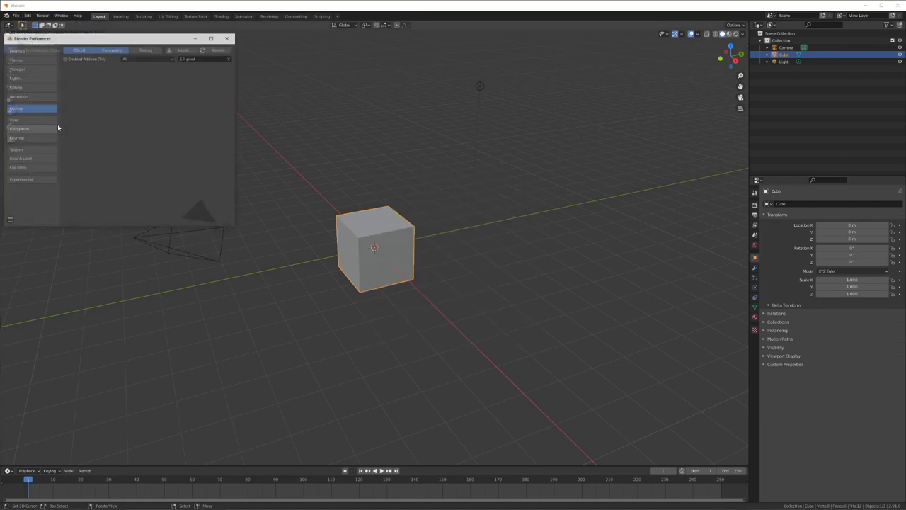
{"action": "left_click_drag", "start_coordinate": [113, 33], "coordinate": [345, 72]}
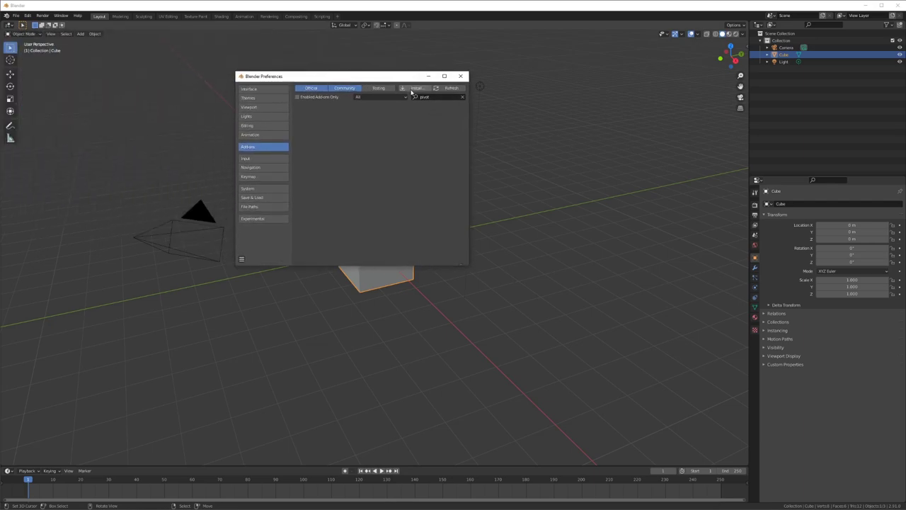
{"action": "left_click", "coordinate": [419, 89]}
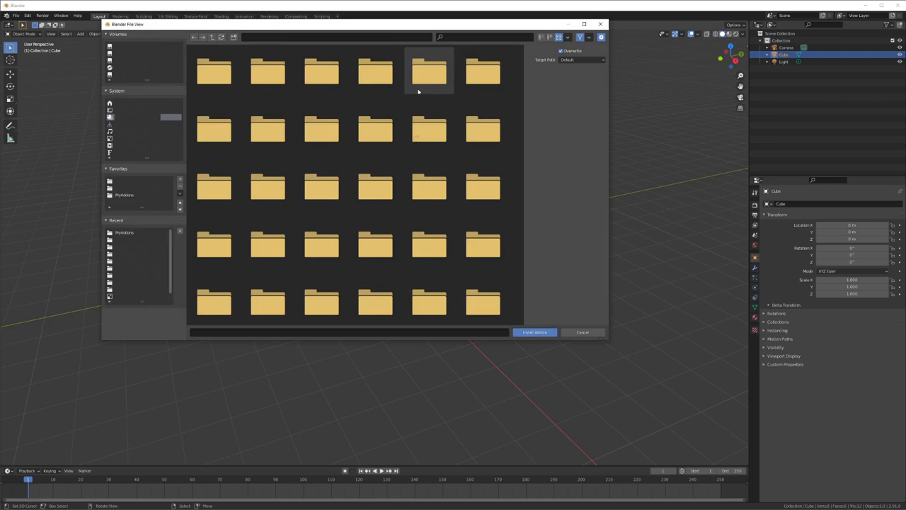
{"action": "left_click", "coordinate": [125, 233]}
{"action": "left_click", "coordinate": [322, 188]}
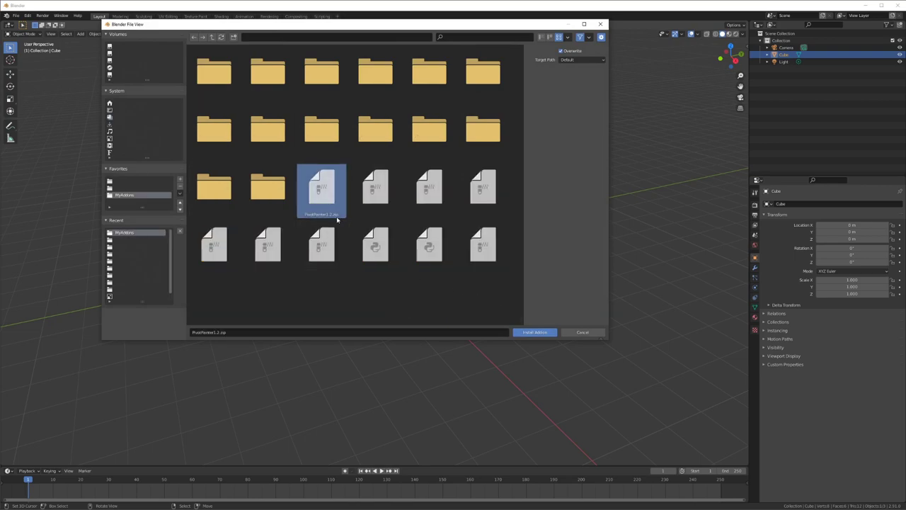
{"action": "left_click", "coordinate": [534, 331]}
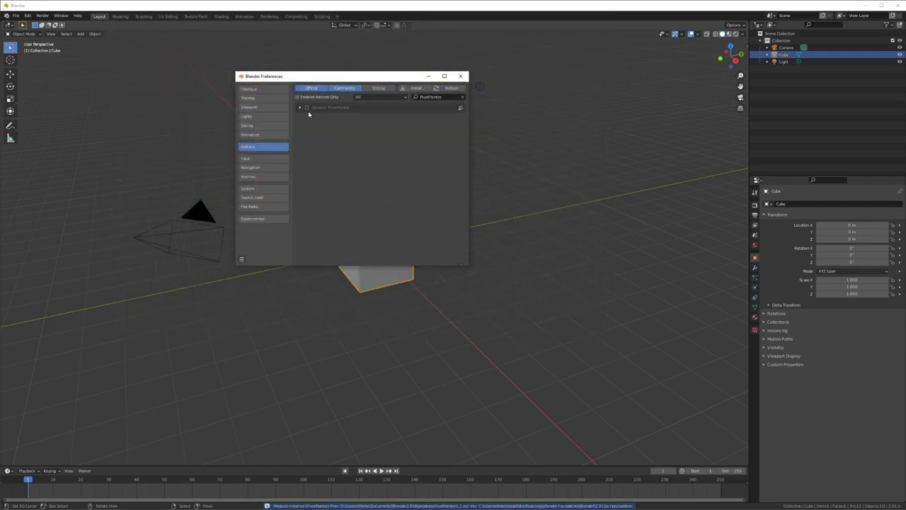
- Enable the PivotPainter add-on, expand its details, and check its entry among the object commands
{"action": "left_click", "coordinate": [306, 107]}
{"action": "left_click", "coordinate": [300, 108]}
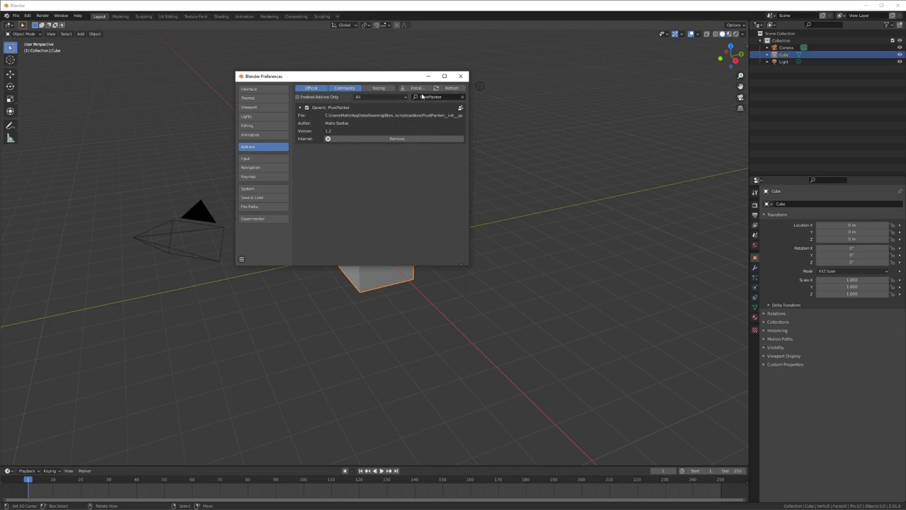
{"action": "left_click", "coordinate": [460, 76]}
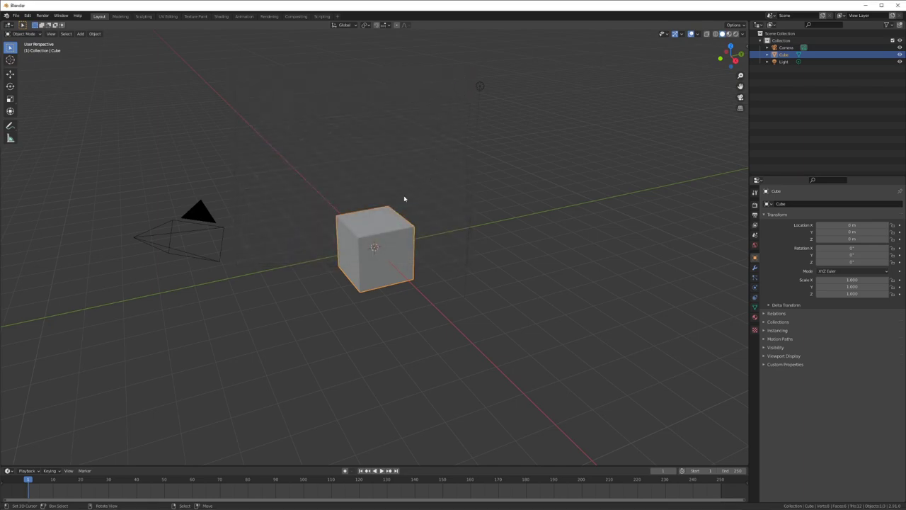
{"action": "left_click", "coordinate": [94, 33]}
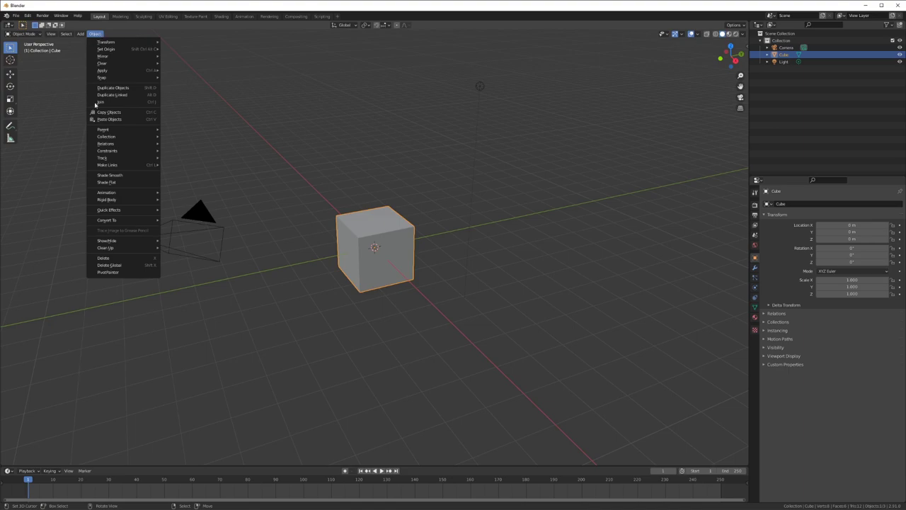
{"action": "left_click", "coordinate": [120, 276]}
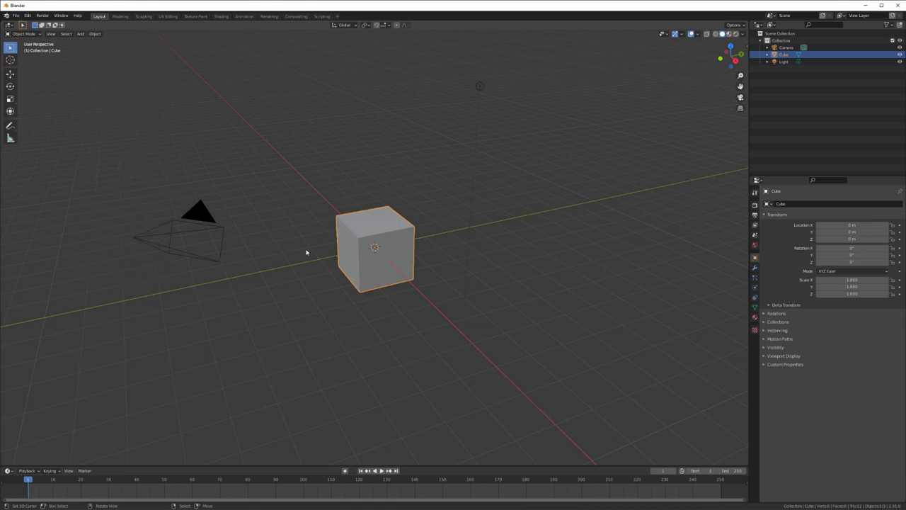
- Raise the cube's mesh along Z in Edit Mode so the object's origin sits near its base
{"action": "middle_click_drag", "start_coordinate": [423, 259], "coordinate": [470, 257]}
{"action": "middle_click_drag", "start_coordinate": [414, 238], "coordinate": [436, 267]}
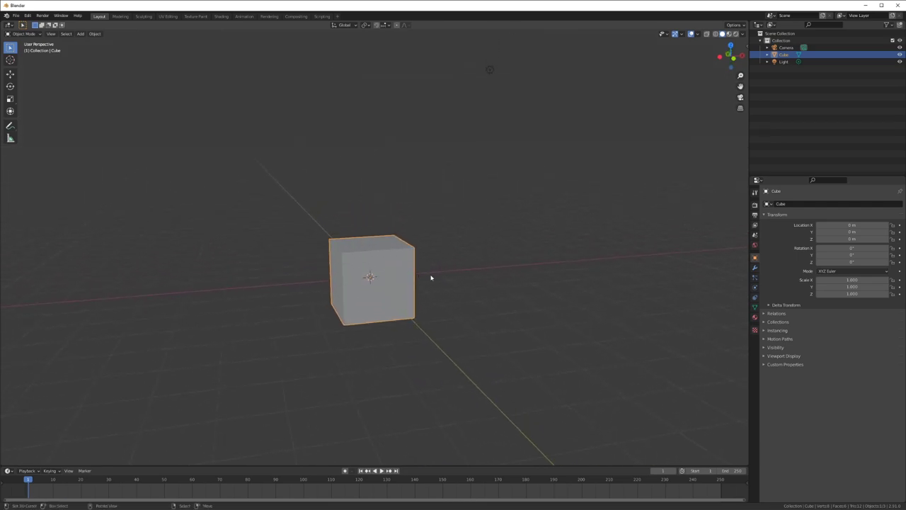
{"action": "key", "text": "Tab"}
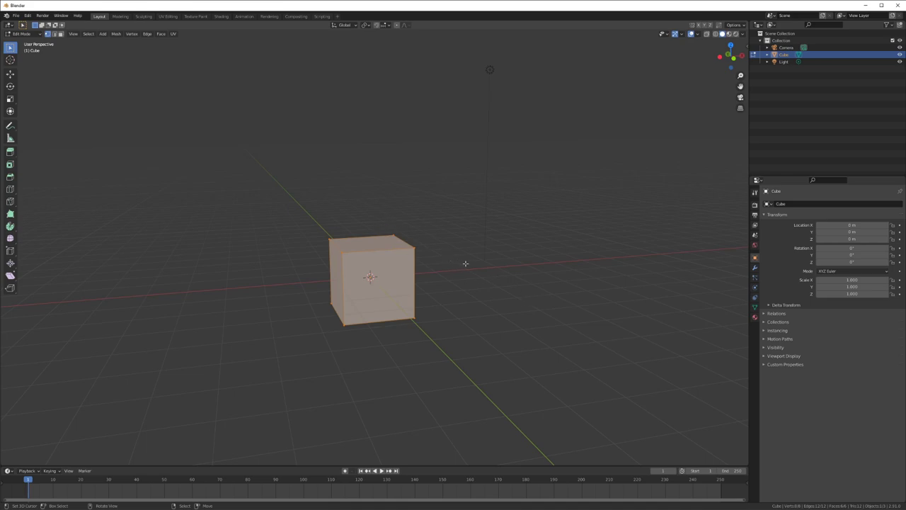
{"action": "key", "text": "g"}
{"action": "key", "text": "z"}
{"action": "left_click", "coordinate": [465, 249]}
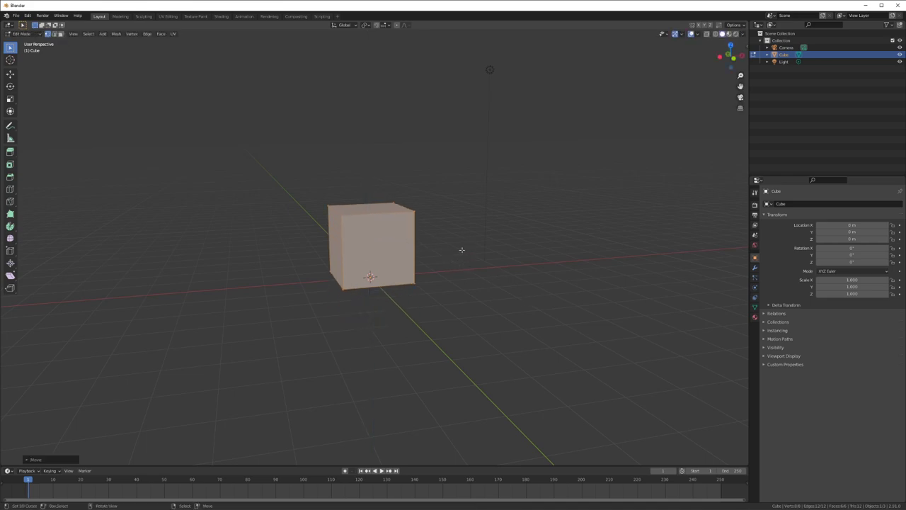
{"action": "key", "text": "Tab"}
- Scale the cube's mesh down in X and Y only to form a slim upright post
{"action": "key", "text": "Tab"}
{"action": "key", "text": "s"}
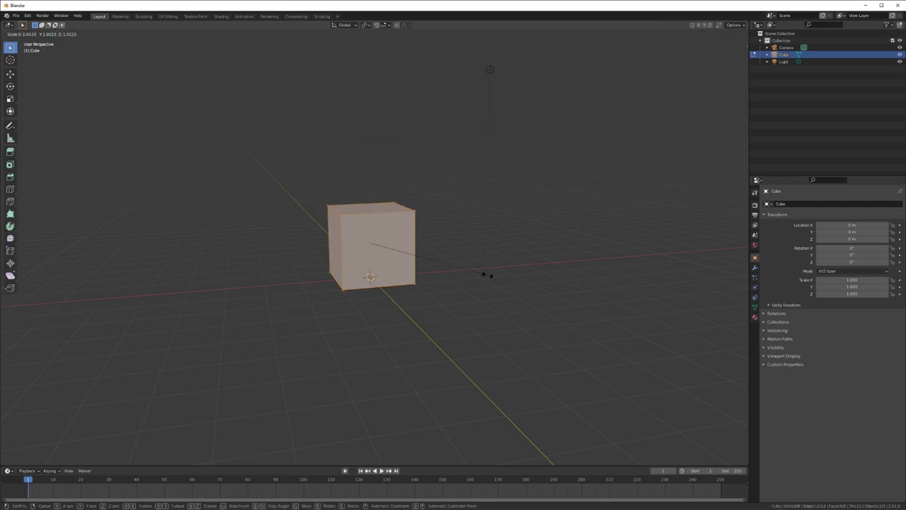
{"action": "key", "text": "shift+z"}
{"action": "left_click", "coordinate": [385, 254]}
{"action": "scroll", "coordinate": [386, 254], "scroll_direction": "up", "scroll_amount": 3}
{"action": "middle_click_drag", "start_coordinate": [397, 260], "coordinate": [416, 281], "text": "shift"}
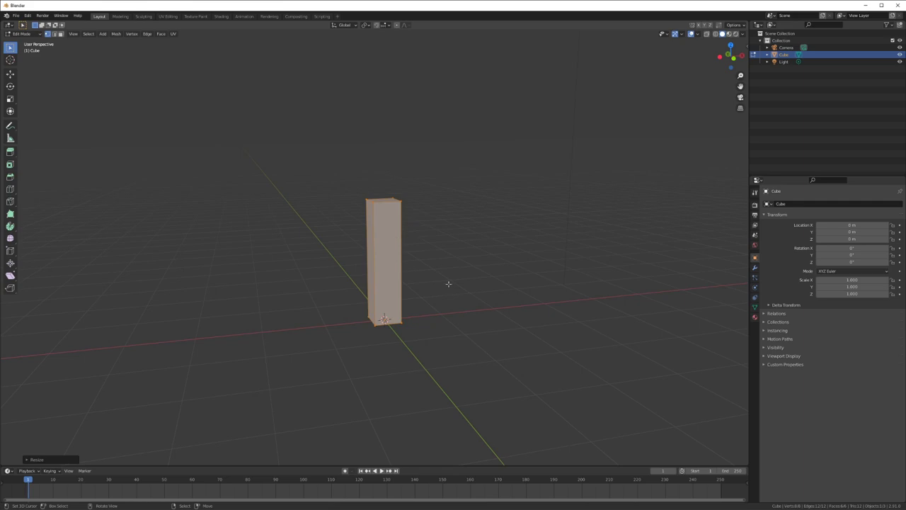
{"action": "key", "text": "Tab"}
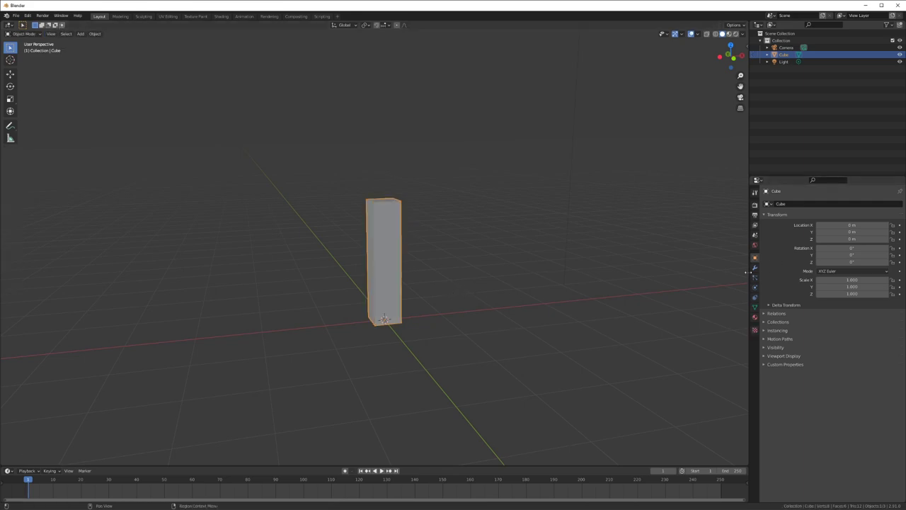
- Add a new material to the post and name it Branch
{"action": "left_click", "coordinate": [755, 316]}
{"action": "left_click", "coordinate": [805, 233]}
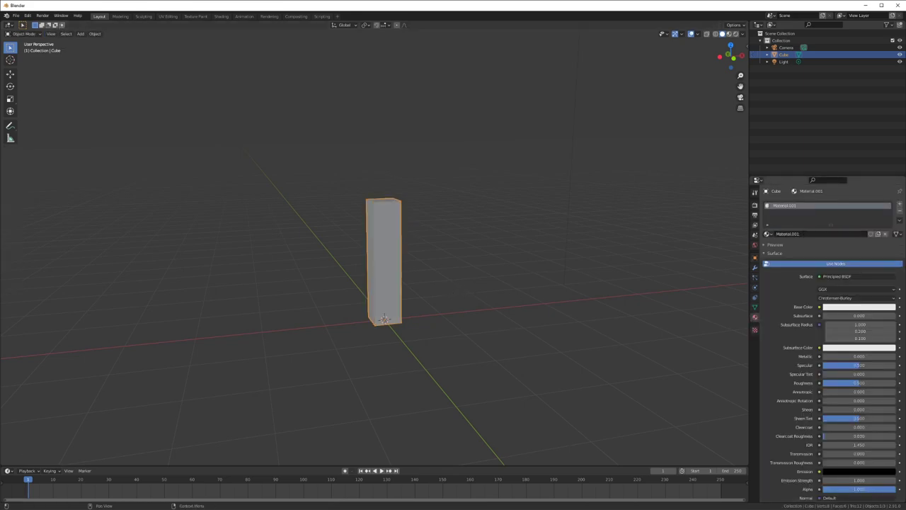
{"action": "left_click", "coordinate": [802, 234]}
{"action": "type", "text": "Bri"}
{"action": "type", "text": "nch"}
{"action": "key", "text": "Return"}
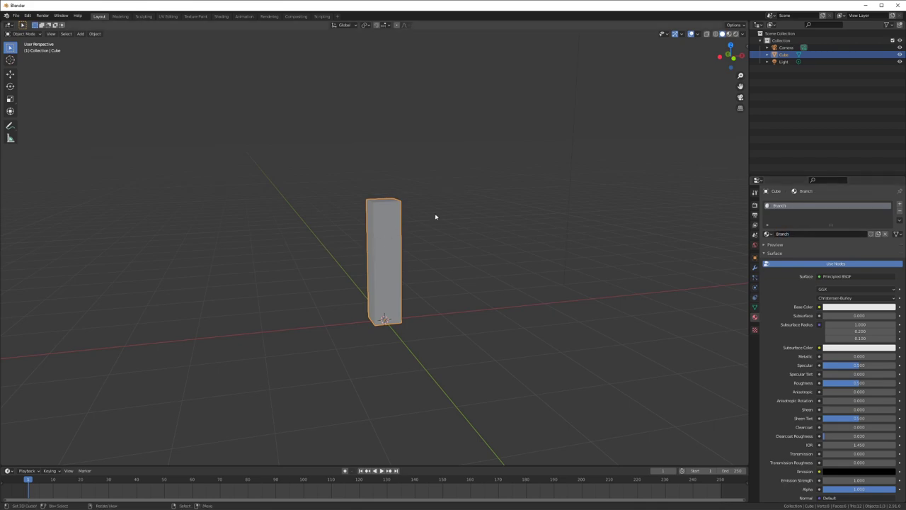
- Rename the post's material to Trunk
{"action": "key", "text": "KP_1"}
{"action": "left_click", "coordinate": [778, 244]}
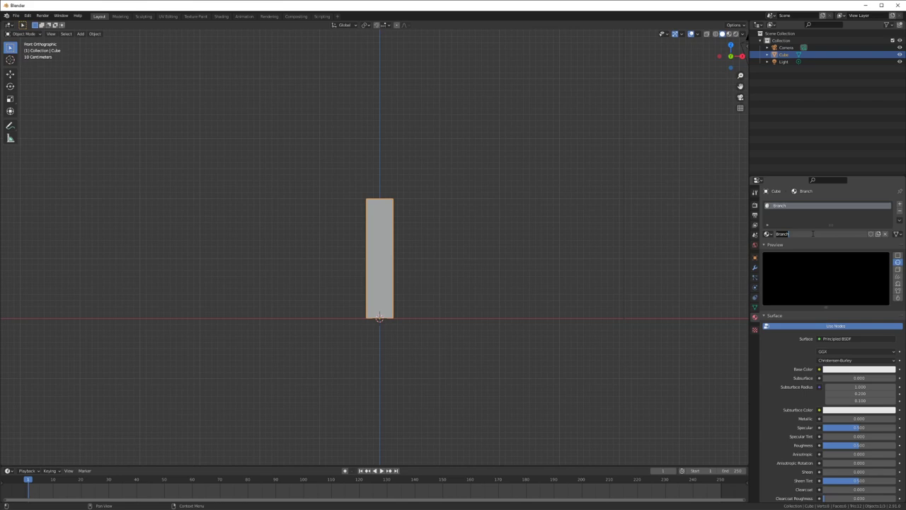
{"action": "type", "text": "t"}
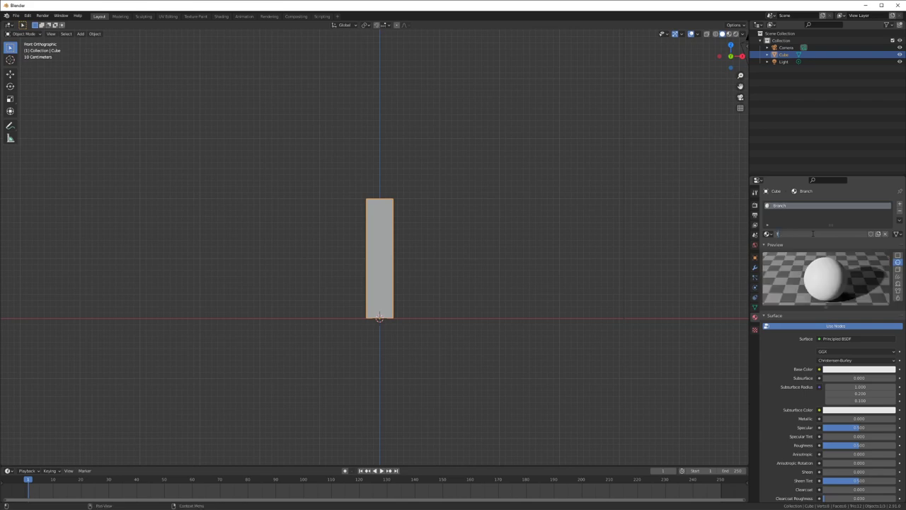
{"action": "type", "text": "runk"}
{"action": "key", "text": "Return"}
- Duplicate the trunk and move the copy about 1.7 m up along Z
{"action": "key", "text": "shift+d"}
{"action": "key", "text": "z"}
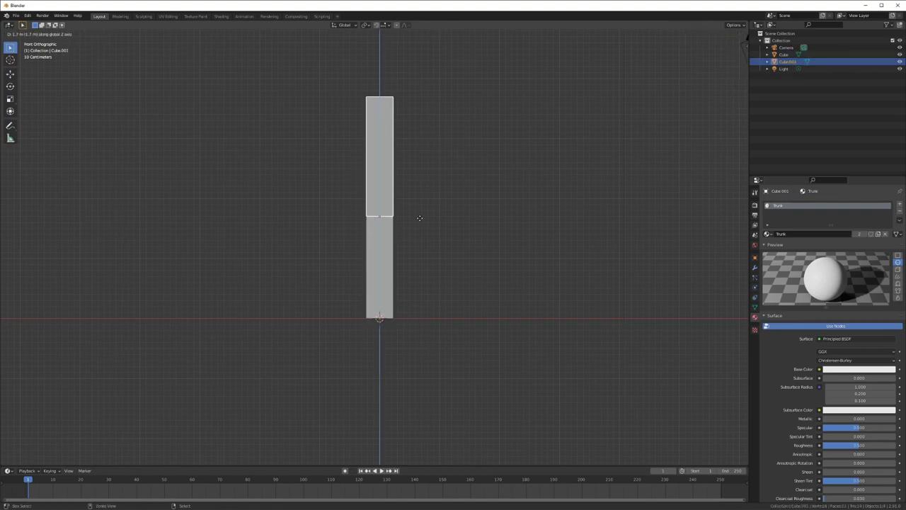
{"action": "left_click", "coordinate": [421, 218]}
- Scale the copy into a thinner, elongated bar and rotate it in front view into a nearly horizontal branch
{"action": "key", "text": "s"}
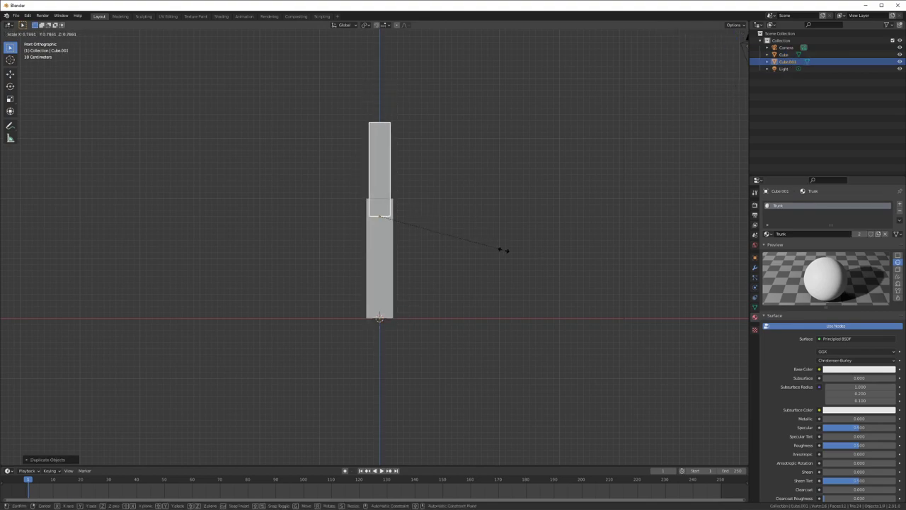
{"action": "left_click", "coordinate": [522, 250]}
{"action": "key", "text": "s"}
{"action": "key", "text": "z"}
{"action": "left_click", "coordinate": [554, 275]}
{"action": "key", "text": "s"}
{"action": "left_click", "coordinate": [514, 269]}
{"action": "key", "text": "r"}
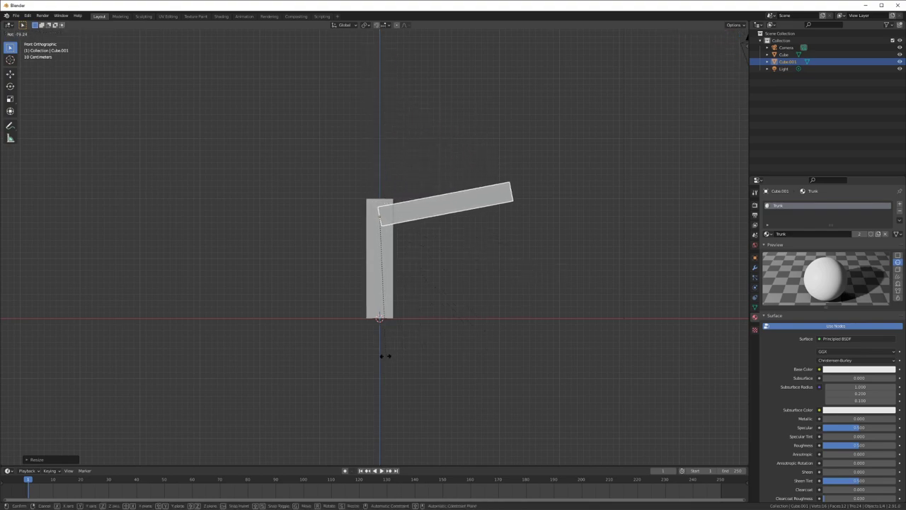
{"action": "left_click", "coordinate": [376, 362]}
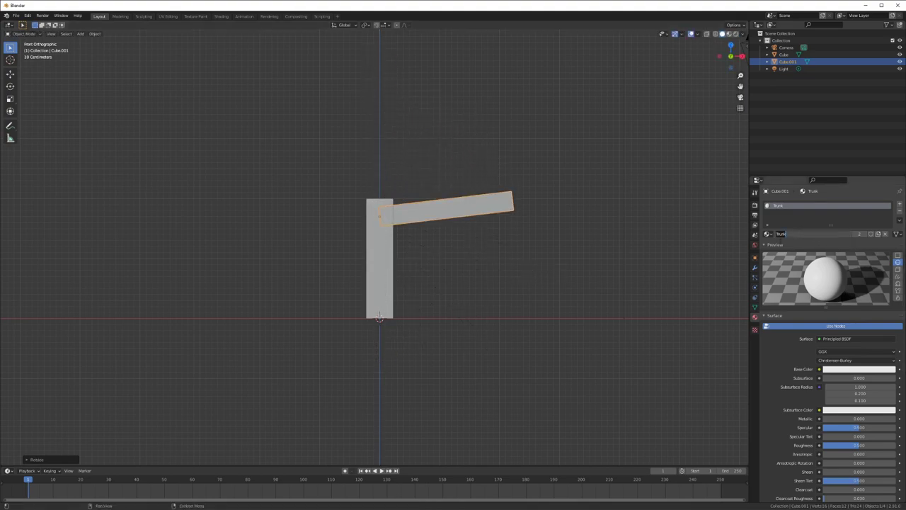
- Make the branch's material a separate copy and name it Branch
{"action": "left_click", "coordinate": [861, 236]}
{"action": "left_click", "coordinate": [807, 237]}
{"action": "type", "text": "Branch"}
{"action": "key", "text": "Return"}
- Duplicate the branch in place and rotate the copy 90° around the trunk in top view
{"action": "middle_click_drag", "start_coordinate": [556, 243], "coordinate": [455, 237]}
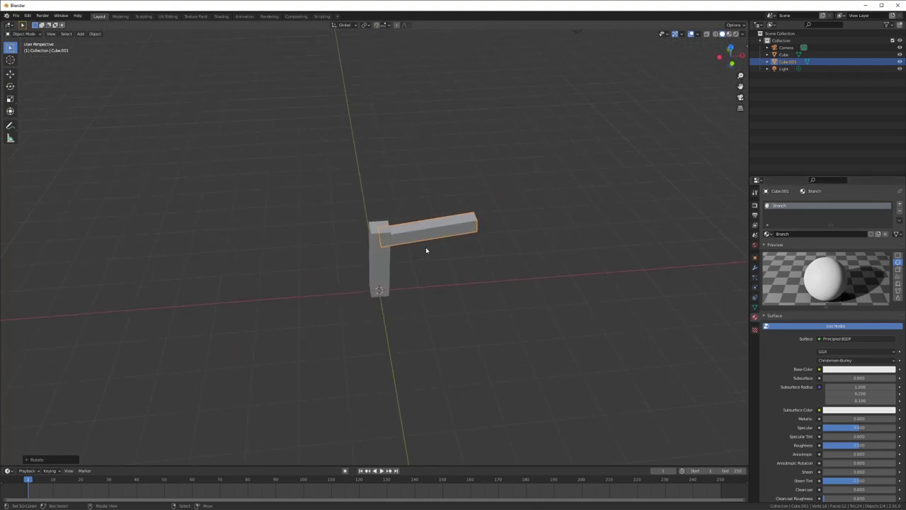
{"action": "key", "text": "KP_7"}
{"action": "key", "text": "shift+d"}
{"action": "right_click", "coordinate": [447, 303]}
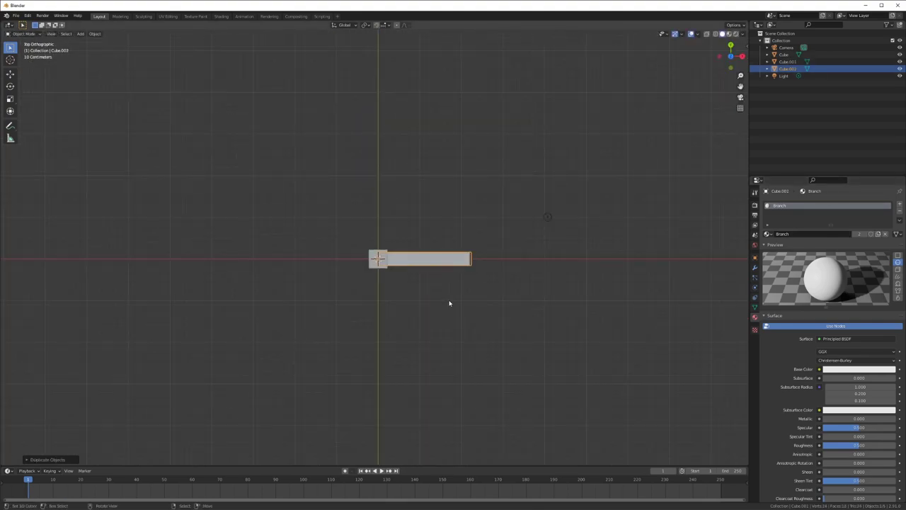
{"action": "type", "text": "r90"}
{"action": "key", "text": "Return"}
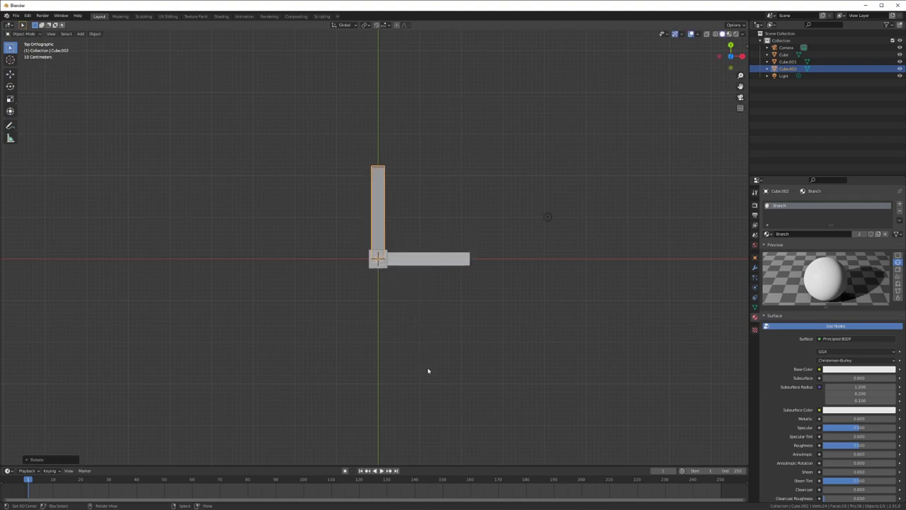
- Duplicate both branches in place and rotate the copies 180° around the trunk
{"action": "left_click", "coordinate": [432, 259], "text": "shift"}
{"action": "key", "text": "shift+d"}
{"action": "right_click", "coordinate": [496, 296]}
{"action": "type", "text": "r180"}
{"action": "key", "text": "Return"}
{"action": "middle_click_drag", "start_coordinate": [360, 318], "coordinate": [415, 294]}
- Duplicate the branch on the negative X side, place the copy near its outer end, and rotate it upward
{"action": "left_click", "coordinate": [441, 297]}
{"action": "left_click", "coordinate": [461, 261]}
{"action": "left_click", "coordinate": [366, 234]}
{"action": "left_click", "coordinate": [345, 273]}
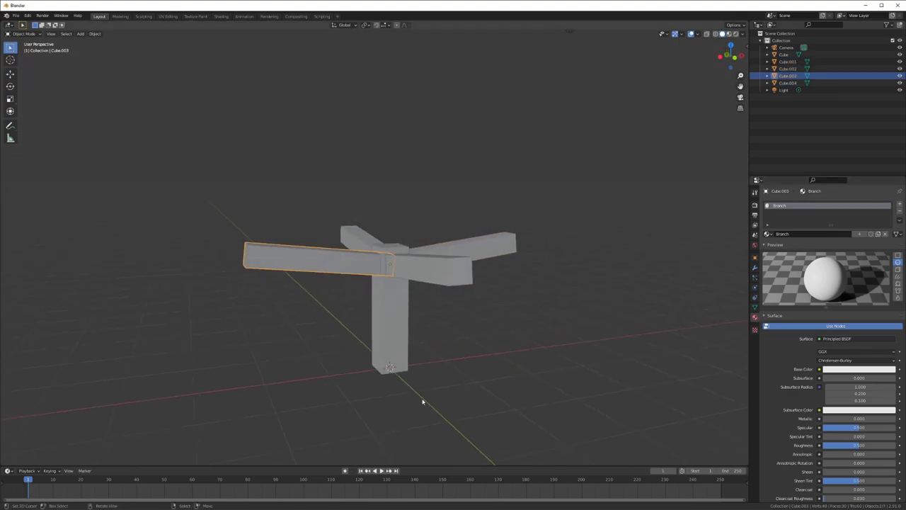
{"action": "key", "text": "KP_1"}
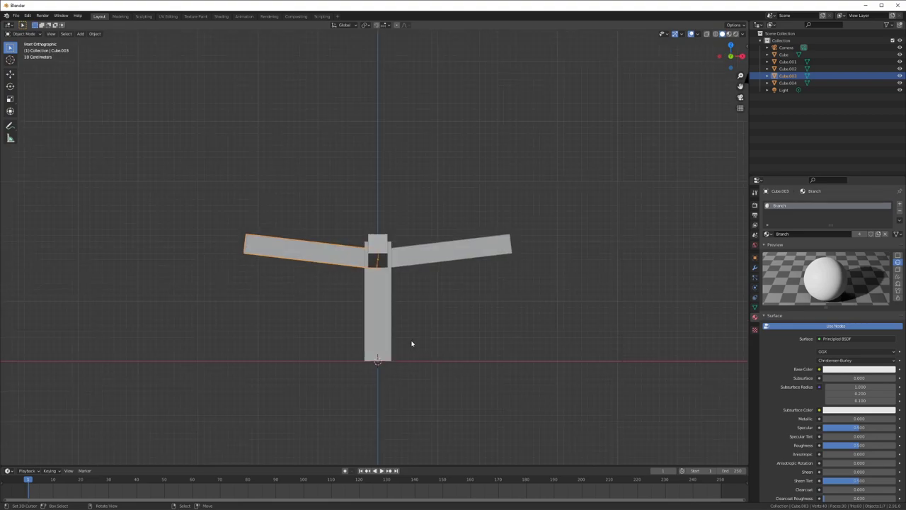
{"action": "key", "text": "shift+d"}
{"action": "left_click", "coordinate": [308, 322]}
{"action": "key", "text": "r"}
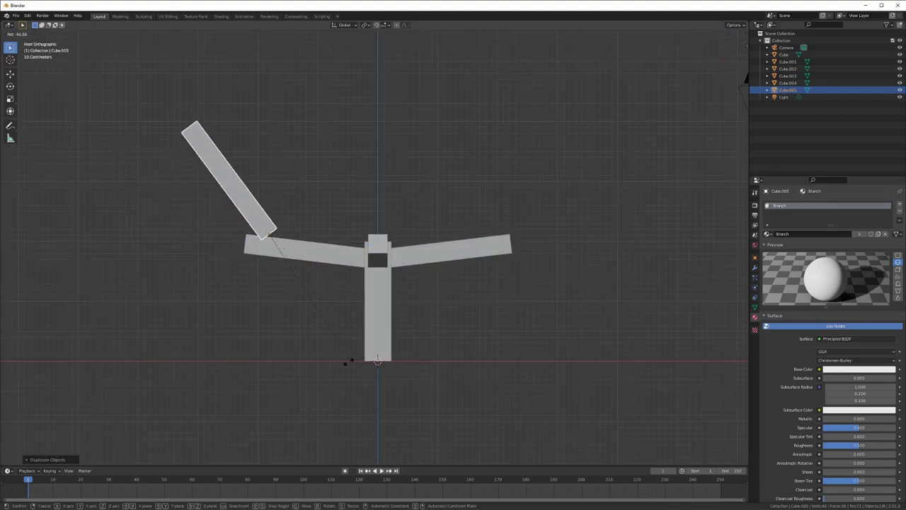
{"action": "left_click", "coordinate": [293, 359]}
- Scale the copy down to a twig, seat its base on the branch's outer end, and adjust its tilt
{"action": "key", "text": "s"}
{"action": "left_click", "coordinate": [360, 326]}
{"action": "key", "text": "g"}
{"action": "left_click", "coordinate": [341, 336]}
{"action": "key", "text": "s"}
{"action": "left_click", "coordinate": [429, 344]}
{"action": "key", "text": "g"}
{"action": "left_click", "coordinate": [428, 342]}
{"action": "key", "text": "r"}
{"action": "left_click", "coordinate": [468, 326]}
{"action": "middle_click_drag", "start_coordinate": [389, 287], "coordinate": [384, 297]}
- Duplicate the twig, place the copy midway along the negative X branch, and rotate it nearly upright
{"action": "key", "text": "KP_1"}
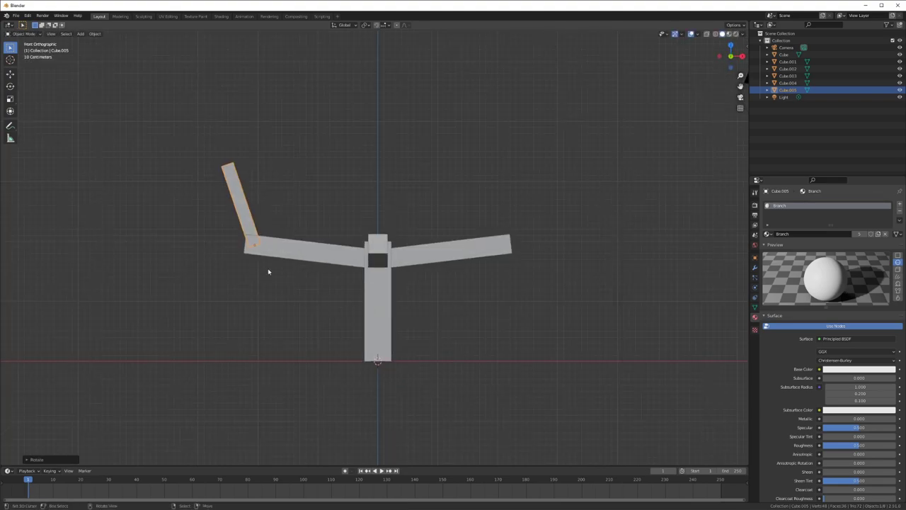
{"action": "key", "text": "shift+d"}
{"action": "left_click", "coordinate": [328, 273]}
{"action": "key", "text": "r"}
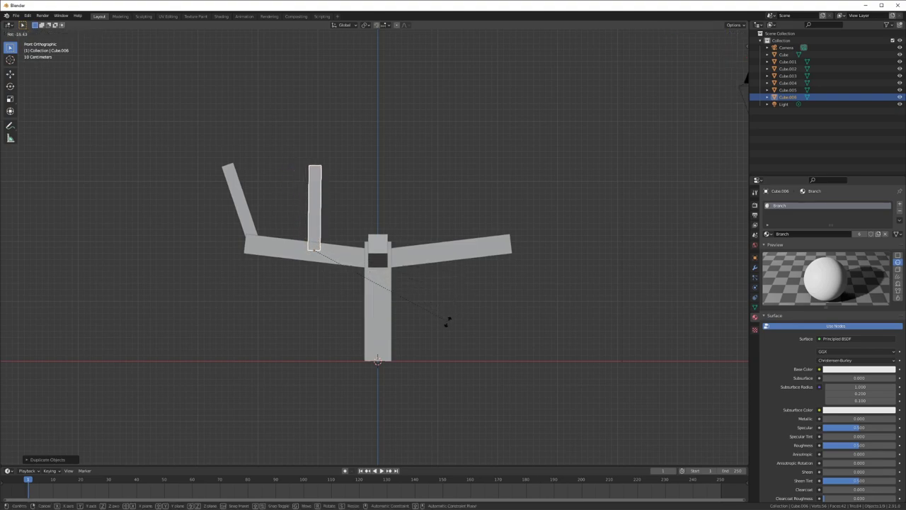
{"action": "left_click", "coordinate": [448, 313]}
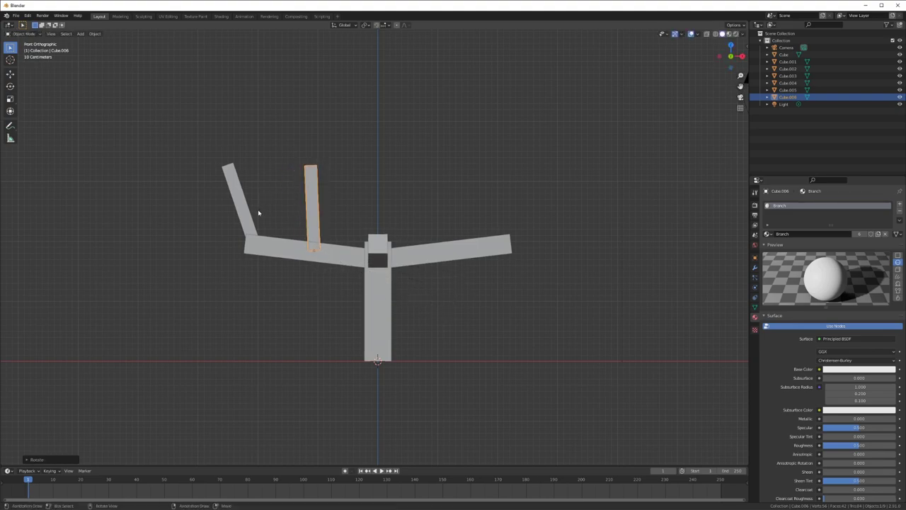
- Make the new twig's Branch material a separate copy and rename it Leaves
{"action": "left_click", "coordinate": [813, 234]}
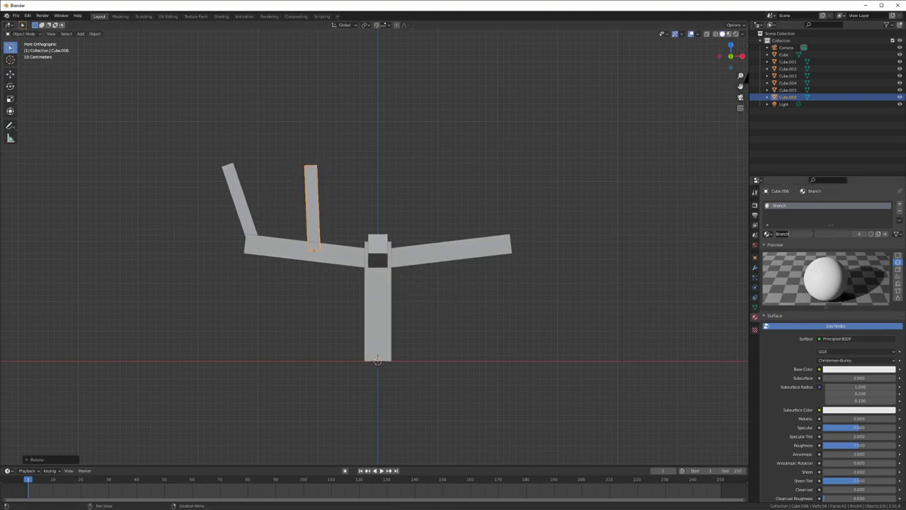
{"action": "left_click", "coordinate": [860, 233]}
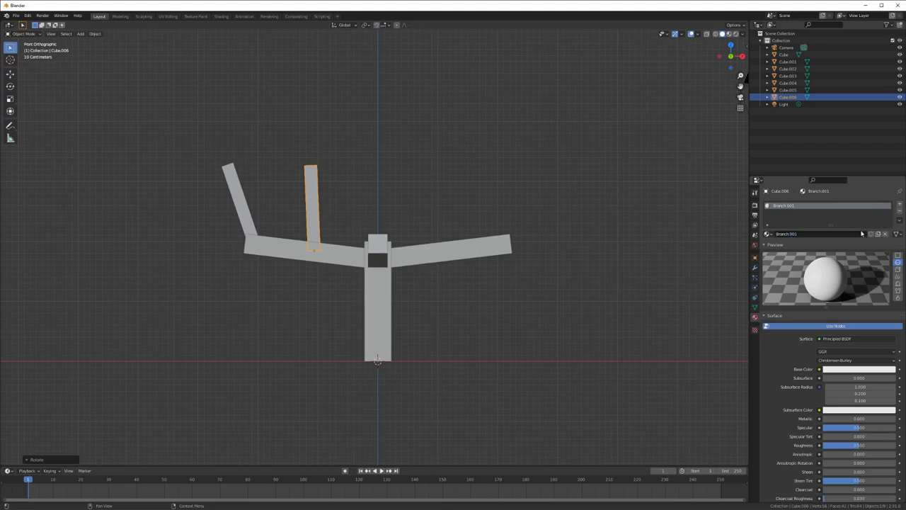
{"action": "left_click", "coordinate": [821, 233]}
{"action": "type", "text": "L"}
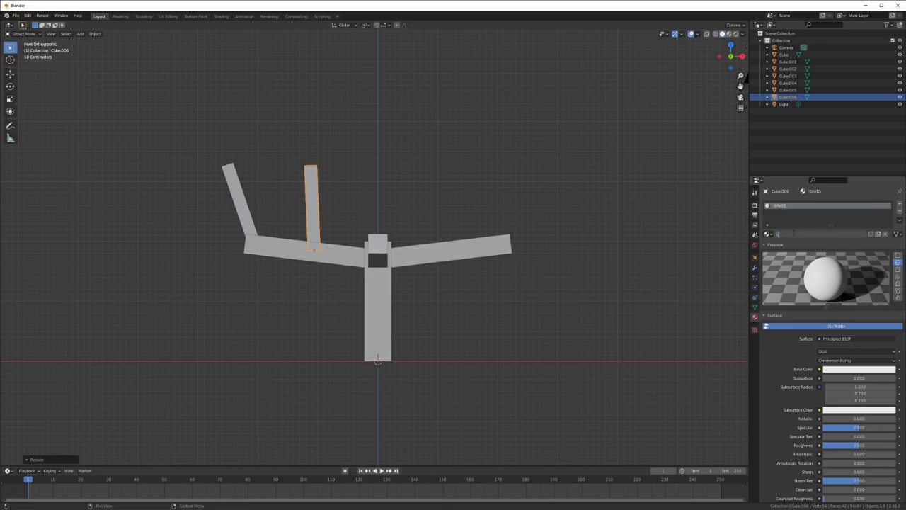
{"action": "type", "text": "eaves"}
{"action": "key", "text": "Return"}
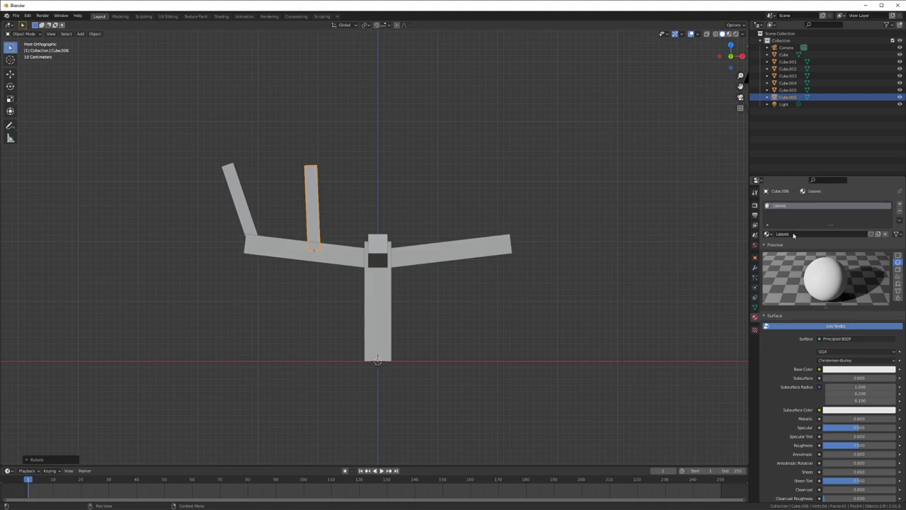
- Assign the Leaves material to the twig at the branch's outer end
{"action": "left_click", "coordinate": [245, 202]}
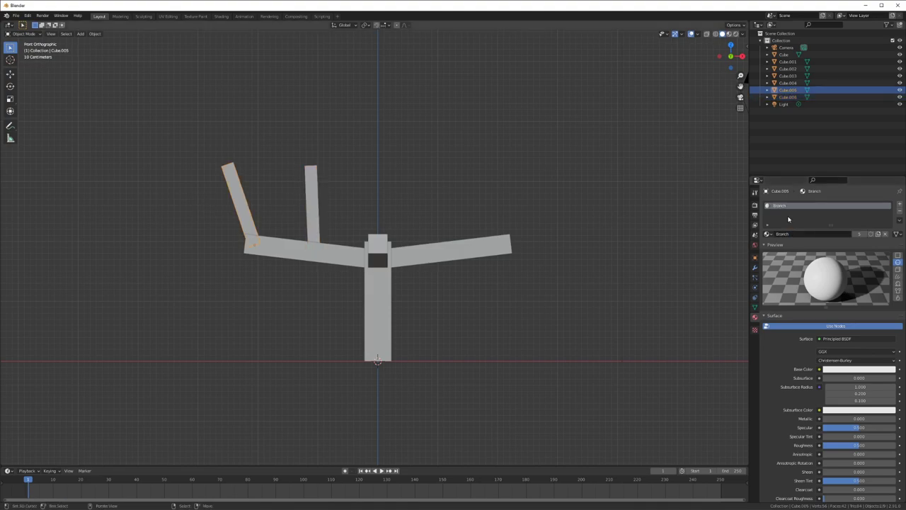
{"action": "left_click", "coordinate": [767, 233]}
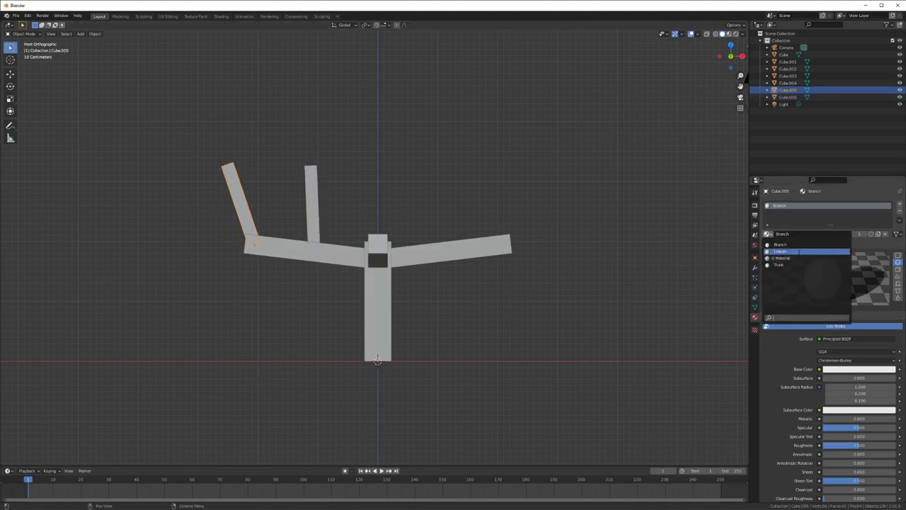
{"action": "left_click", "coordinate": [780, 251]}
- Duplicate both twigs in place and rotate the copies 180° on Z around the trunk in top view
{"action": "scroll", "coordinate": [416, 211], "scroll_direction": "down", "scroll_amount": 3}
{"action": "middle_click_drag", "start_coordinate": [416, 214], "coordinate": [389, 234]}
{"action": "left_click", "coordinate": [344, 232], "text": "shift"}
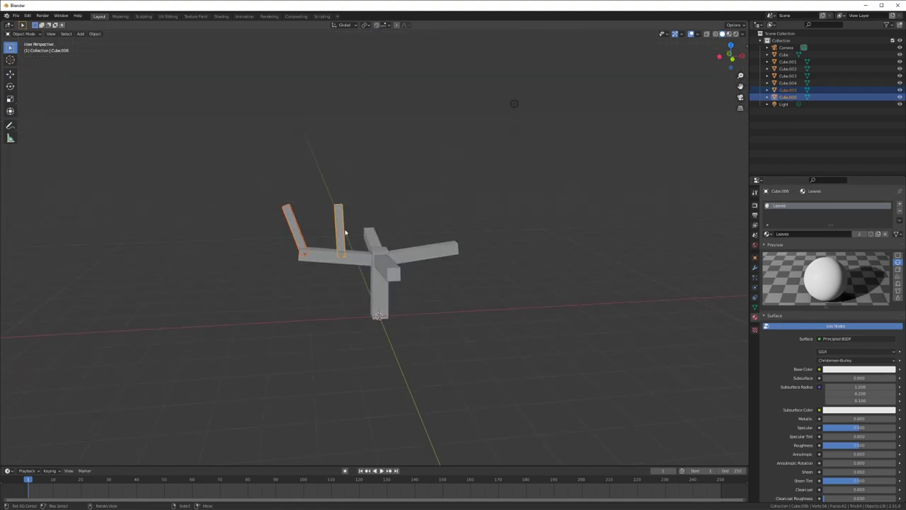
{"action": "key", "text": "KP_7"}
{"action": "key", "text": "period"}
{"action": "left_click", "coordinate": [459, 292]}
{"action": "key", "text": "shift+d"}
{"action": "right_click", "coordinate": [432, 311]}
{"action": "type", "text": "rz180"}
{"action": "key", "text": "Return"}
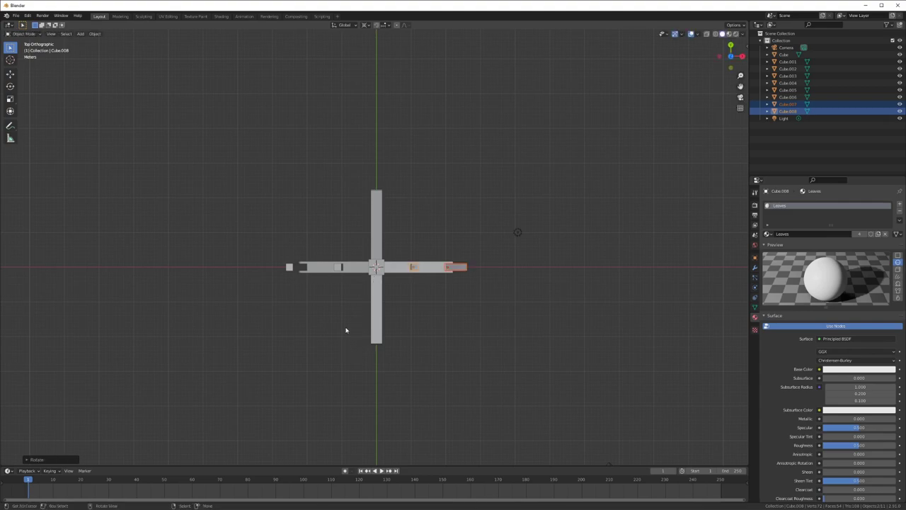
- Duplicate all four twigs in place and rotate the copies 90° on Z around the trunk
{"action": "left_click", "coordinate": [341, 268], "text": "shift"}
{"action": "left_click", "coordinate": [304, 269], "text": "shift"}
{"action": "key", "text": "shift+d"}
{"action": "key", "text": "Escape"}
{"action": "type", "text": "rz"}
{"action": "type", "text": "90"}
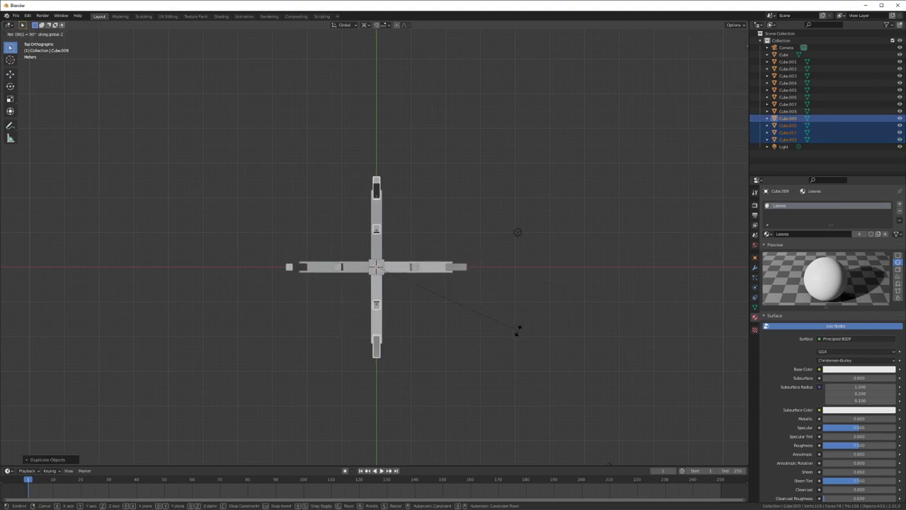
{"action": "key", "text": "Return"}
- Parent the two twigs on the positive X branch to that branch with the Object option
{"action": "middle_click_drag", "start_coordinate": [388, 333], "coordinate": [406, 295]}
{"action": "middle_click_drag", "start_coordinate": [416, 256], "coordinate": [421, 264]}
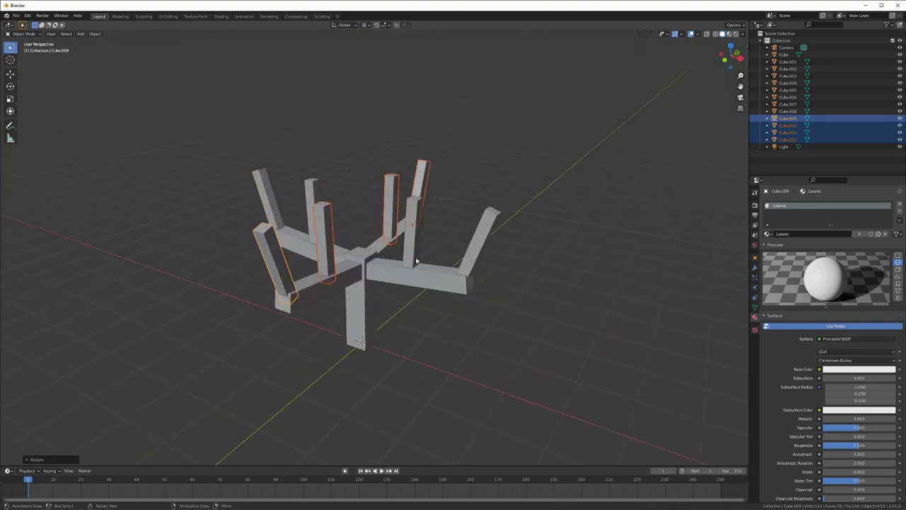
{"action": "middle_click_drag", "start_coordinate": [342, 291], "coordinate": [356, 278]}
{"action": "left_click", "coordinate": [370, 305]}
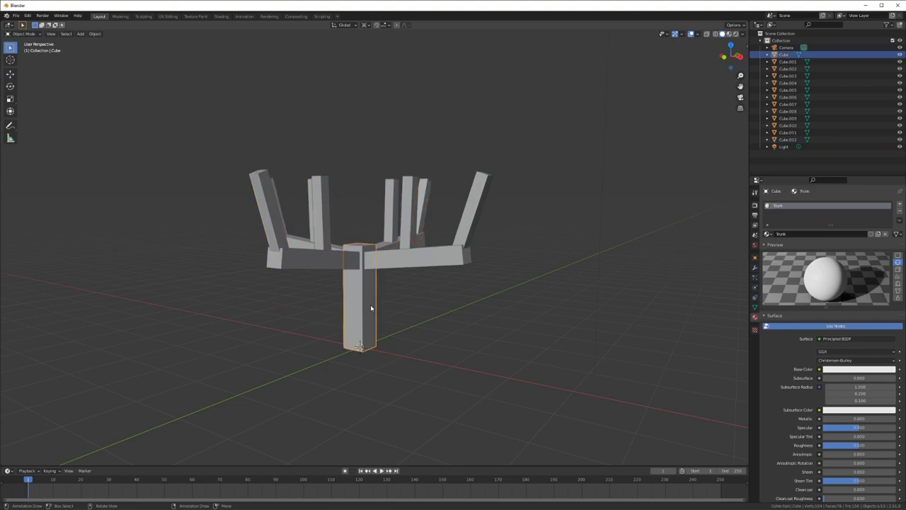
{"action": "mouse_move", "coordinate": [407, 281]}
{"action": "middle_mouse_down"}
{"action": "mouse_move", "coordinate": [400, 296]}
{"action": "mouse_move", "coordinate": [382, 271]}
{"action": "mouse_move", "coordinate": [398, 286]}
{"action": "mouse_move", "coordinate": [403, 277]}
{"action": "middle_mouse_up"}
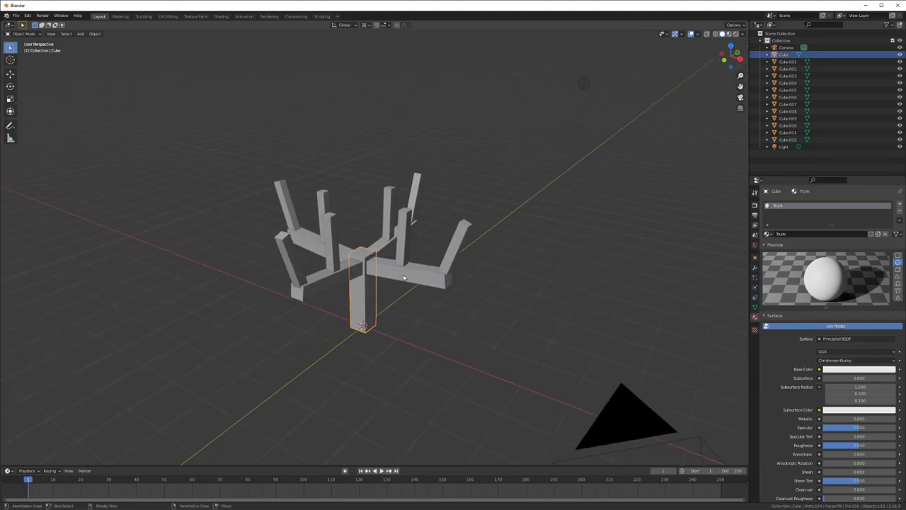
{"action": "left_click", "coordinate": [451, 257]}
{"action": "left_click", "coordinate": [401, 241], "text": "shift"}
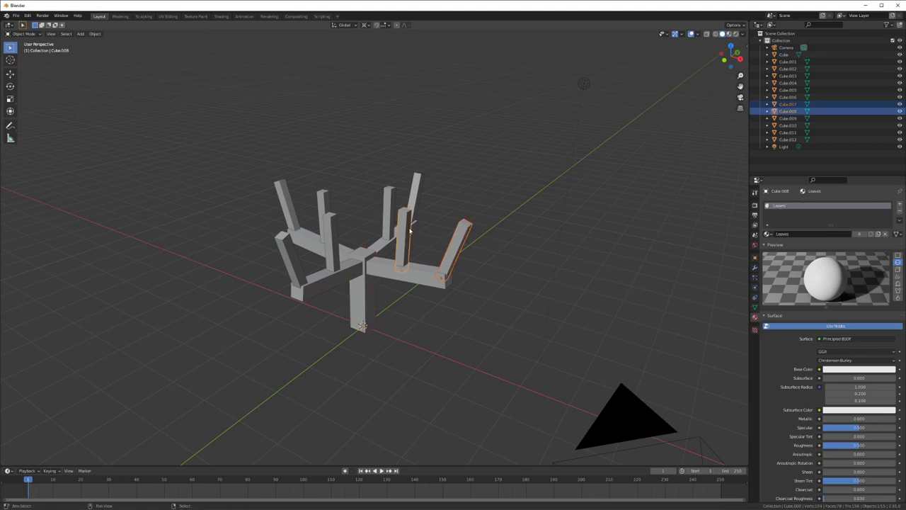
{"action": "left_click", "coordinate": [421, 279], "text": "shift"}
{"action": "key", "text": "ctrl+p"}
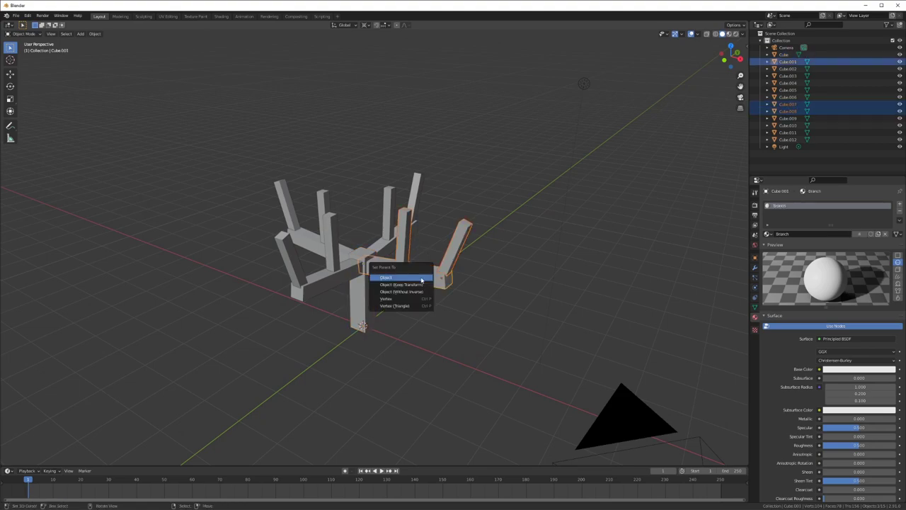
{"action": "left_click", "coordinate": [421, 279]}
{"action": "left_click", "coordinate": [421, 279]}
{"action": "key", "text": "g"}
{"action": "right_click", "coordinate": [464, 298]}
- Parent the two twigs on the positive Y branch to that branch with the Object option
{"action": "left_click", "coordinate": [415, 226]}
{"action": "left_click", "coordinate": [417, 205], "text": "shift"}
{"action": "left_click", "coordinate": [390, 211]}
{"action": "left_click", "coordinate": [418, 198], "text": "shift"}
{"action": "left_click", "coordinate": [383, 247], "text": "shift"}
{"action": "key", "text": "ctrl+p"}
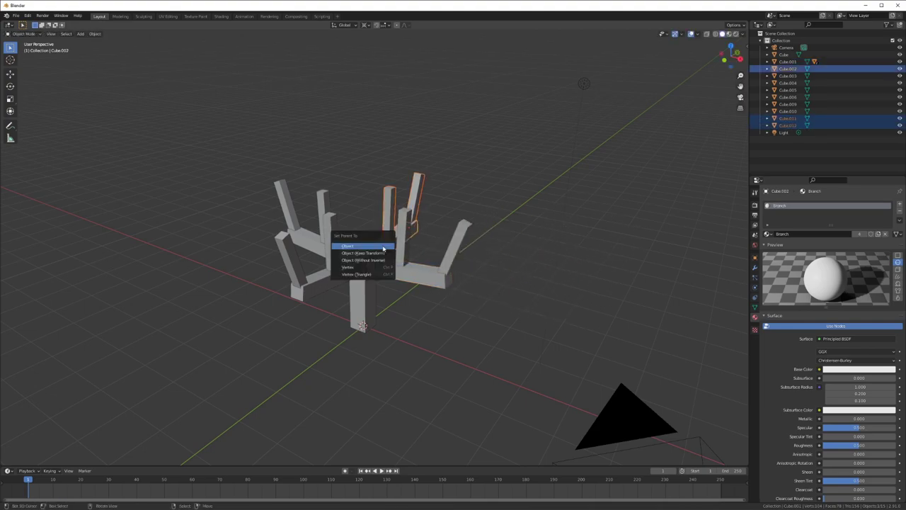
{"action": "left_click", "coordinate": [383, 247]}
- Parent the two twigs on the negative X branch to that branch with the Object option
{"action": "left_click", "coordinate": [326, 207]}
{"action": "left_click", "coordinate": [287, 196], "text": "shift"}
{"action": "left_click", "coordinate": [309, 241], "text": "shift"}
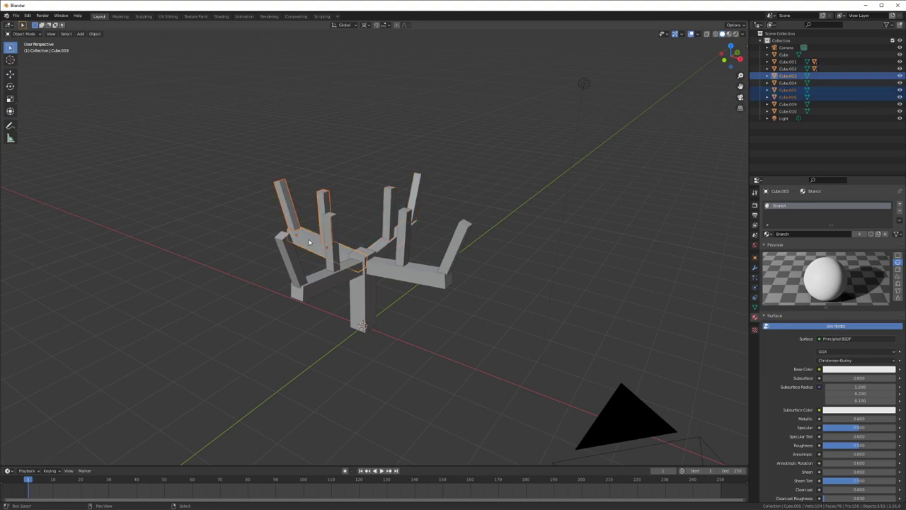
{"action": "key", "text": "ctrl+p"}
{"action": "left_click", "coordinate": [310, 242]}
- Parent the two twigs on the negative Y branch to that branch with the Object option
{"action": "left_click", "coordinate": [291, 261]}
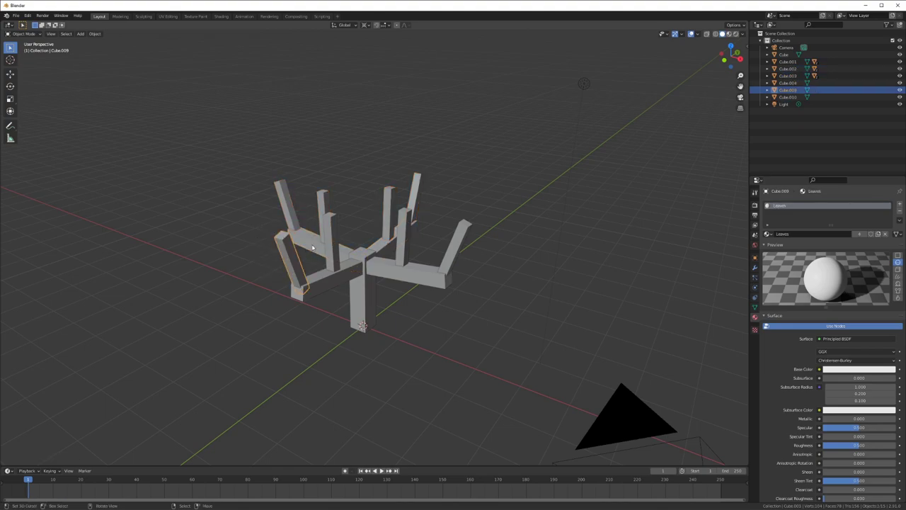
{"action": "left_click", "coordinate": [336, 253], "text": "shift"}
{"action": "left_click", "coordinate": [292, 277], "text": "shift"}
{"action": "left_click", "coordinate": [327, 285], "text": "shift"}
{"action": "key", "text": "ctrl+p"}
{"action": "left_click", "coordinate": [327, 285]}
- Test-move the negative Y and negative X branches to check their twig parenting, cancelling each move
{"action": "left_click", "coordinate": [327, 285]}
{"action": "key", "text": "g"}
{"action": "right_click", "coordinate": [296, 288]}
{"action": "left_click", "coordinate": [320, 256]}
{"action": "key", "text": "g"}
{"action": "left_click", "coordinate": [298, 249]}
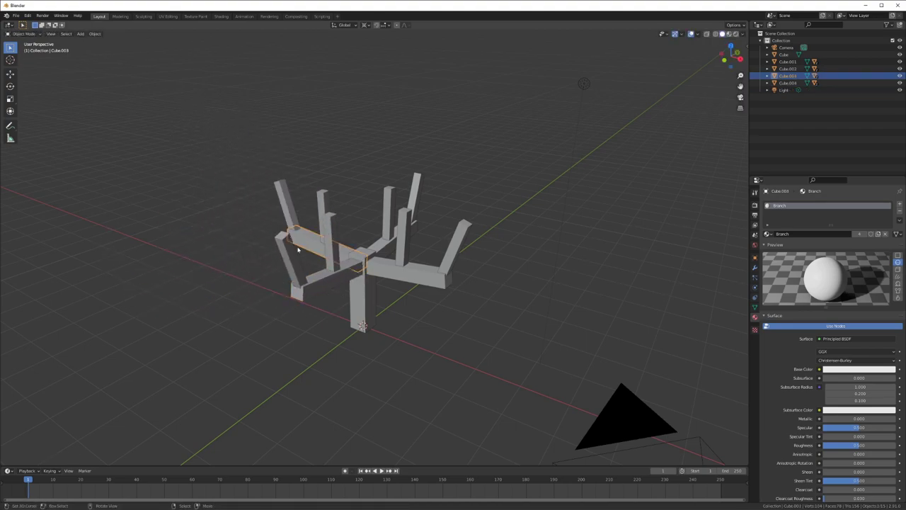
- Parent all four branches to the trunk with the Object option
{"action": "left_click", "coordinate": [364, 311]}
{"action": "left_click", "coordinate": [382, 269], "text": "shift"}
{"action": "left_click", "coordinate": [386, 245]}
{"action": "left_click", "coordinate": [344, 251], "text": "shift"}
{"action": "left_click", "coordinate": [347, 271], "text": "shift"}
{"action": "left_click", "coordinate": [381, 273], "text": "shift"}
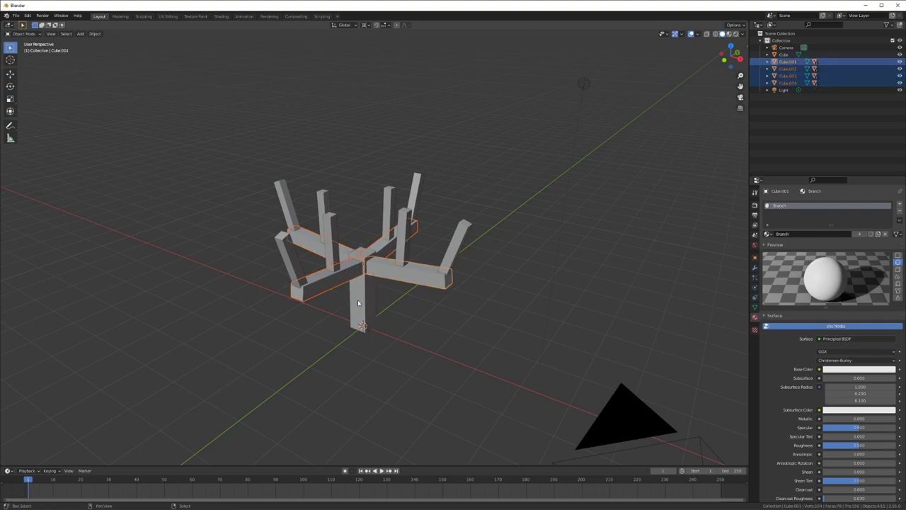
{"action": "left_click", "coordinate": [363, 307], "text": "shift"}
{"action": "key", "text": "ctrl+p"}
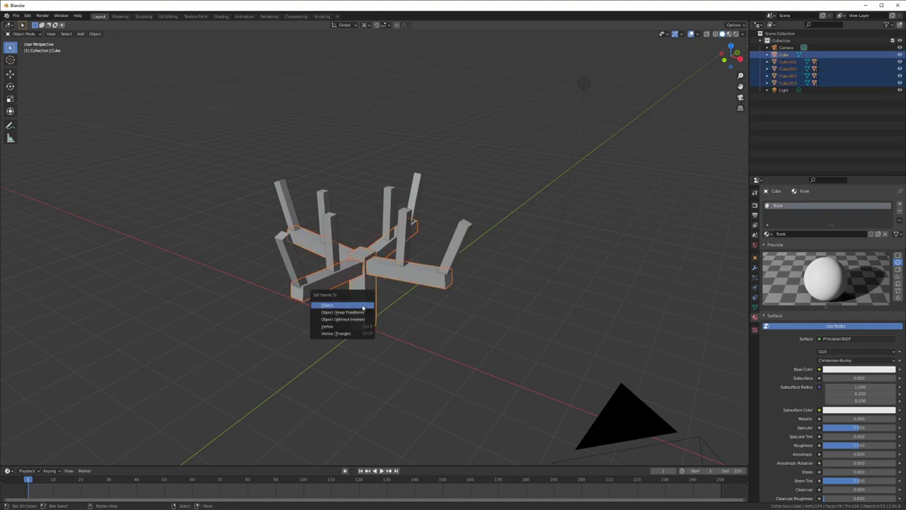
{"action": "left_click", "coordinate": [362, 307]}
- Test the hierarchy by moving the positive X branch and undoing it, and by starting and cancelling a trunk move
{"action": "left_click_drag", "start_coordinate": [358, 263], "coordinate": [381, 267]}
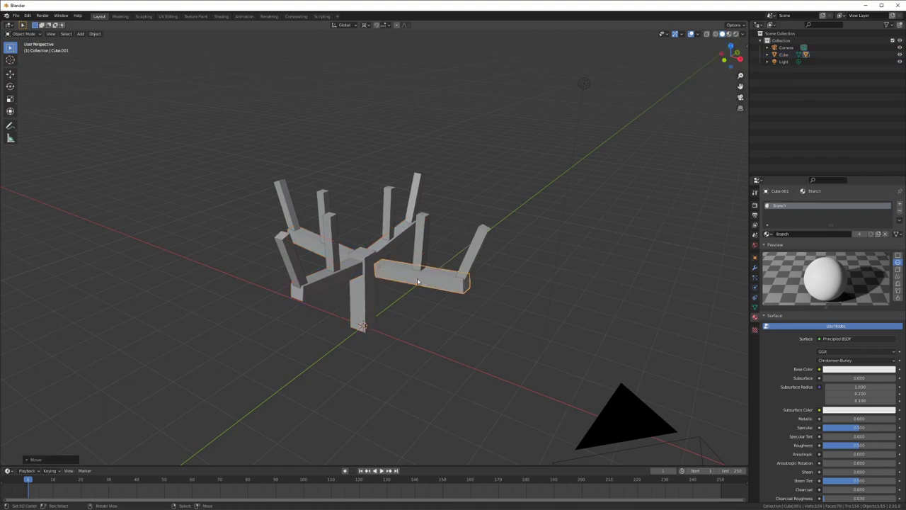
{"action": "key", "text": "ctrl+z"}
{"action": "left_click", "coordinate": [368, 296]}
{"action": "key", "text": "g"}
{"action": "key", "text": "Escape"}
- Select the whole tree, run PivotPainter on it, and join all its parts into one object
{"action": "middle_click_drag", "start_coordinate": [397, 314], "coordinate": [414, 308]}
{"action": "left_click_drag", "start_coordinate": [276, 318], "coordinate": [464, 178]}
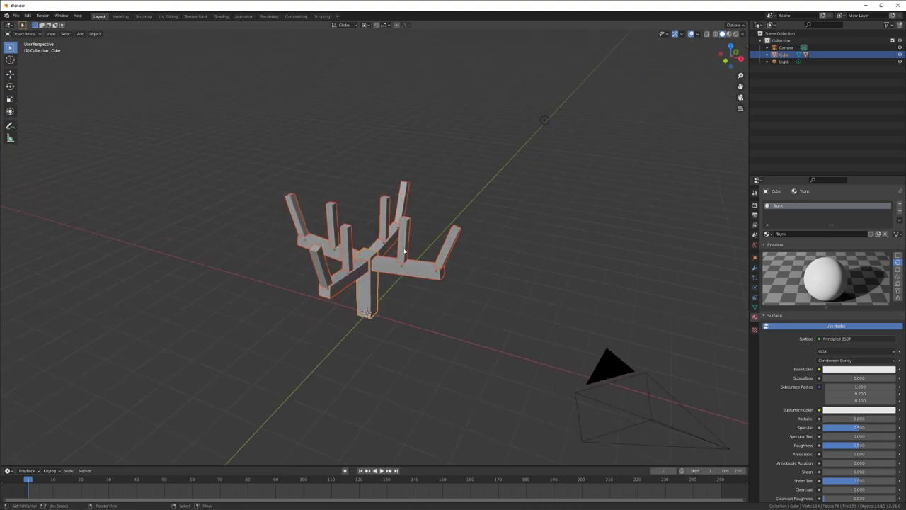
{"action": "left_click", "coordinate": [95, 34]}
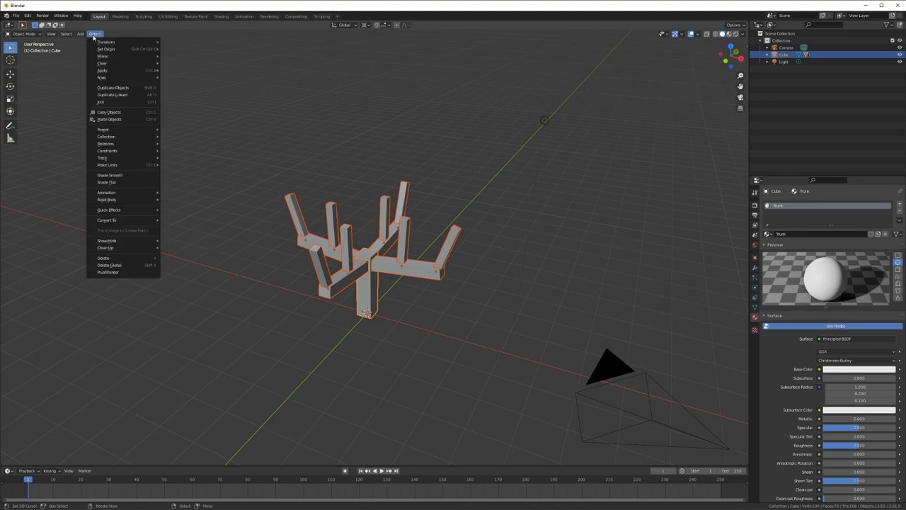
{"action": "left_click", "coordinate": [138, 274]}
{"action": "scroll", "coordinate": [430, 255], "scroll_direction": "up", "scroll_amount": 2}
{"action": "middle_click_drag", "start_coordinate": [385, 289], "coordinate": [365, 299]}
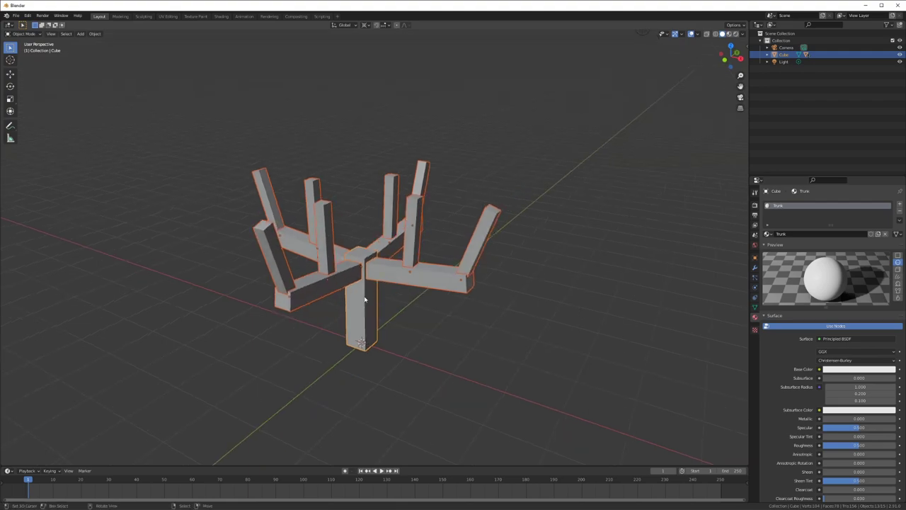
{"action": "key", "text": "ctrl+j"}
- Examine the joined tree's vertex colors in Vertex Paint mode from the side and from above, and return to Object Mode
{"action": "key", "text": "ctrl+Tab"}
{"action": "left_click", "coordinate": [419, 238]}
{"action": "middle_click_drag", "start_coordinate": [383, 297], "coordinate": [386, 289]}
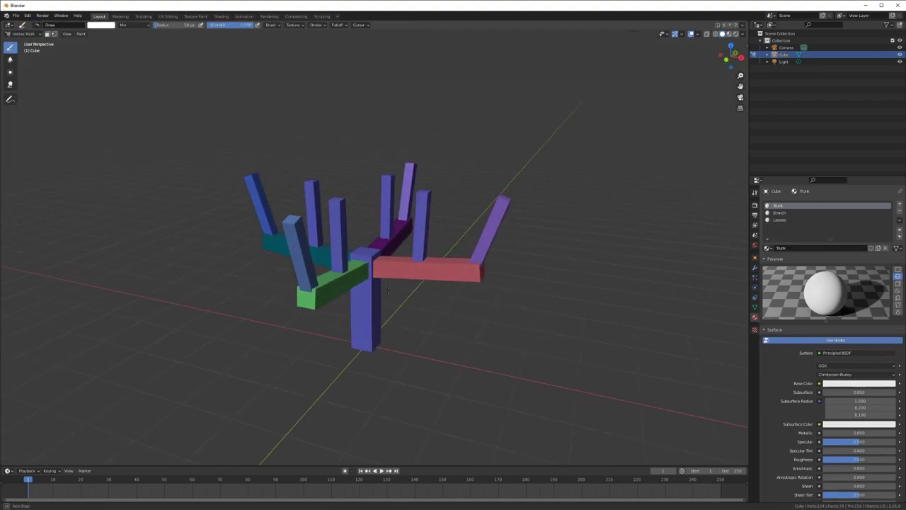
{"action": "middle_click_drag", "start_coordinate": [368, 235], "coordinate": [389, 70]}
{"action": "middle_click_drag", "start_coordinate": [373, 155], "coordinate": [409, 263]}
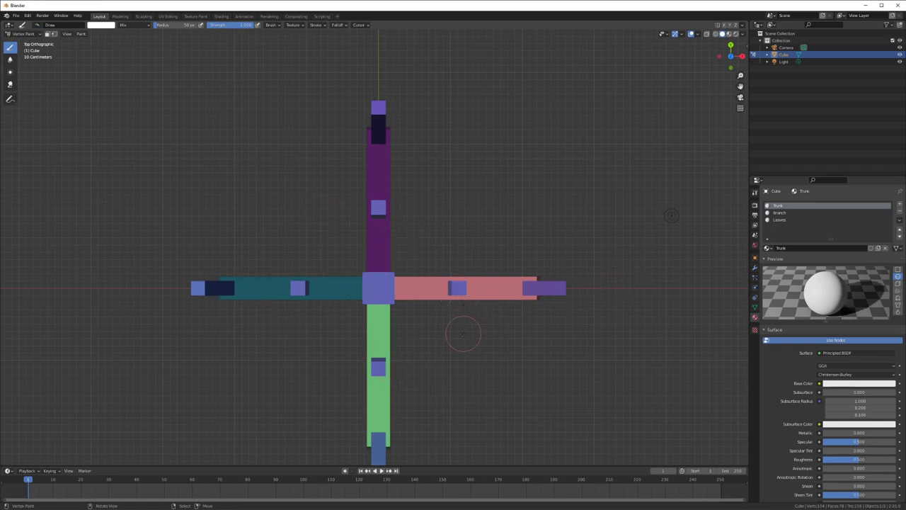
{"action": "scroll", "coordinate": [464, 333], "scroll_direction": "down", "scroll_amount": 2}
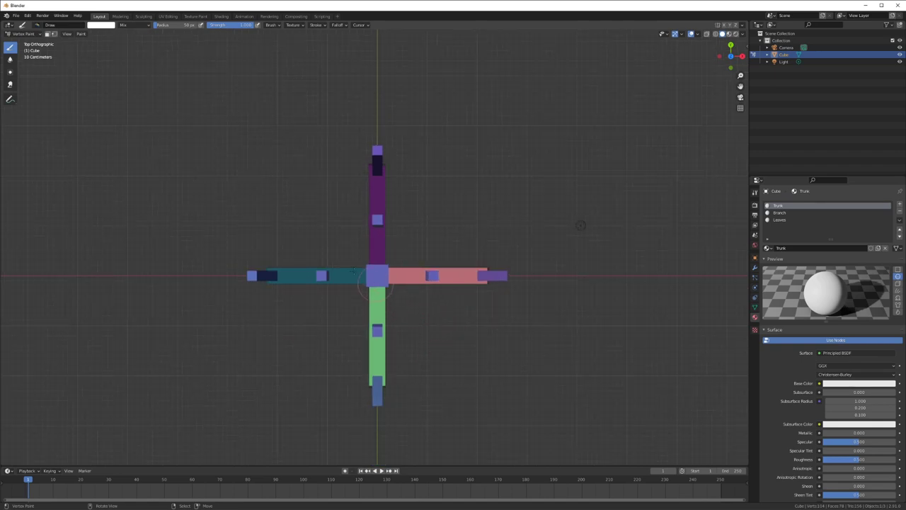
{"action": "middle_click_drag", "start_coordinate": [326, 297], "coordinate": [392, 253]}
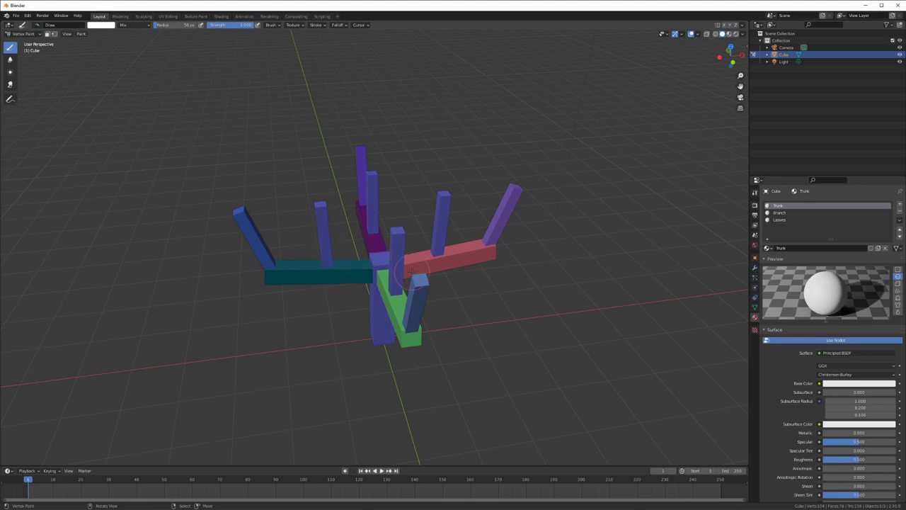
{"action": "key", "text": "ctrl+Tab"}
{"action": "mouse_move", "coordinate": [422, 303]}
{"action": "middle_mouse_down"}
{"action": "mouse_move", "coordinate": [458, 298]}
{"action": "mouse_move", "coordinate": [448, 293]}
{"action": "middle_mouse_up"}
{"action": "scroll", "coordinate": [464, 297], "scroll_direction": "down", "scroll_amount": 1}
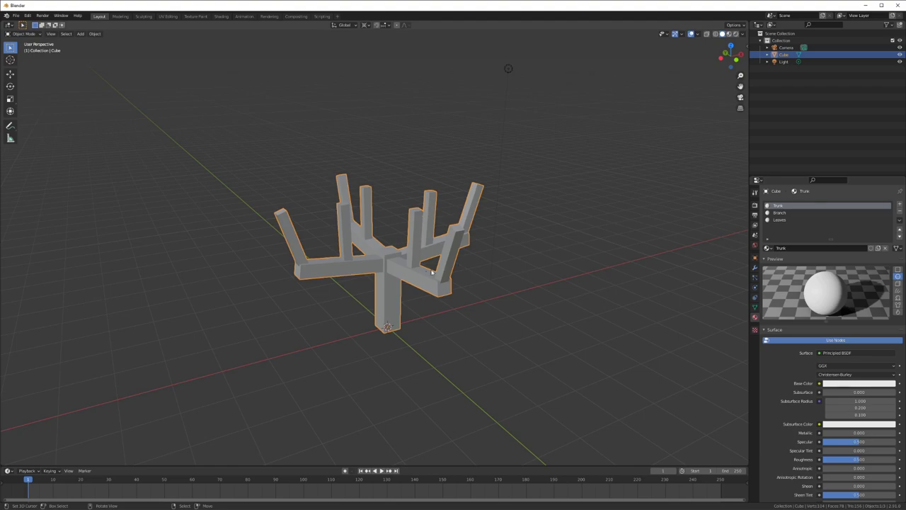
- Show the tree mesh's UV maps, enlarge the list to fit all entries, and select UVMap
{"action": "left_click", "coordinate": [755, 307]}
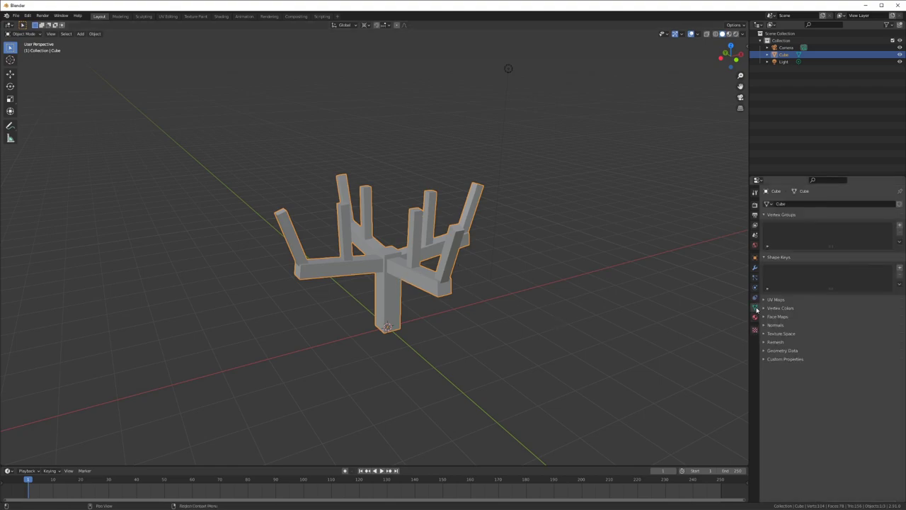
{"action": "left_click", "coordinate": [776, 299]}
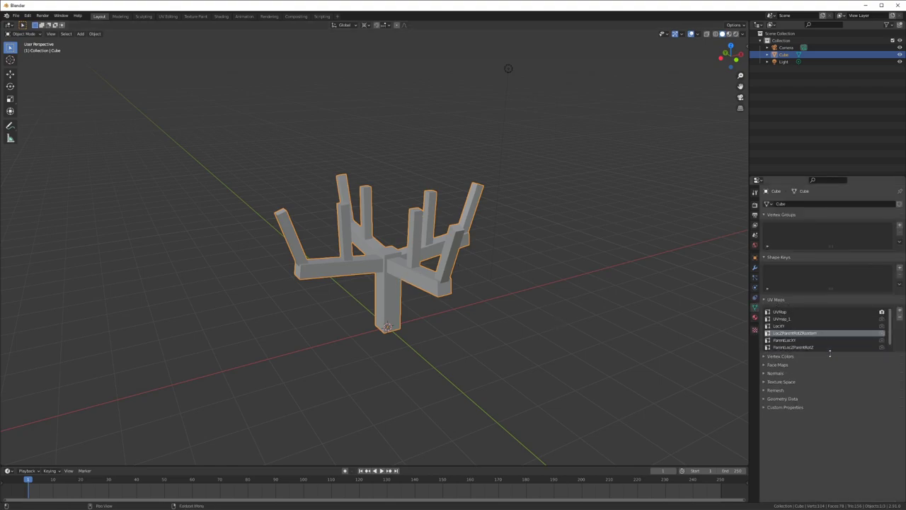
{"action": "left_click_drag", "start_coordinate": [829, 349], "coordinate": [833, 367]}
{"action": "left_click", "coordinate": [787, 312]}
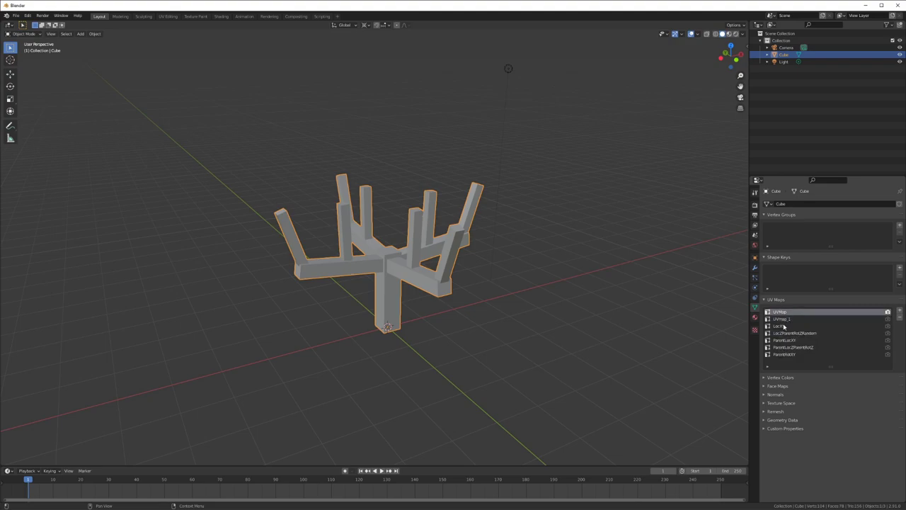
- Look through the tree mesh's other UV maps, from UVmap_1 to ParentRotXY, and leave LocZParentRotZRandom selected
{"action": "left_click", "coordinate": [787, 319]}
{"action": "left_click", "coordinate": [786, 333]}
{"action": "left_click", "coordinate": [784, 340]}
{"action": "left_click", "coordinate": [783, 347]}
{"action": "left_click", "coordinate": [787, 355]}
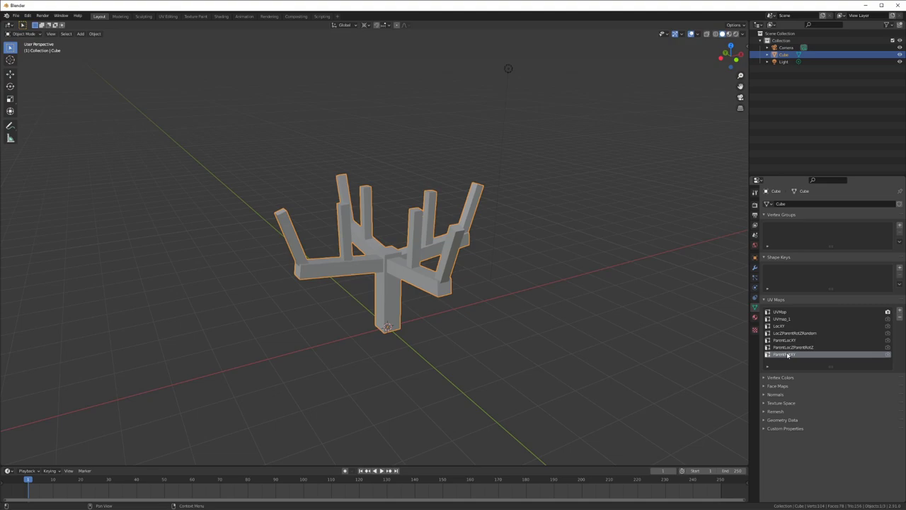
{"action": "left_click", "coordinate": [787, 327]}
{"action": "left_click", "coordinate": [786, 333]}
{"action": "middle_click_drag", "start_coordinate": [426, 286], "coordinate": [418, 255]}
{"action": "scroll", "coordinate": [392, 268], "scroll_direction": "up", "scroll_amount": 2}
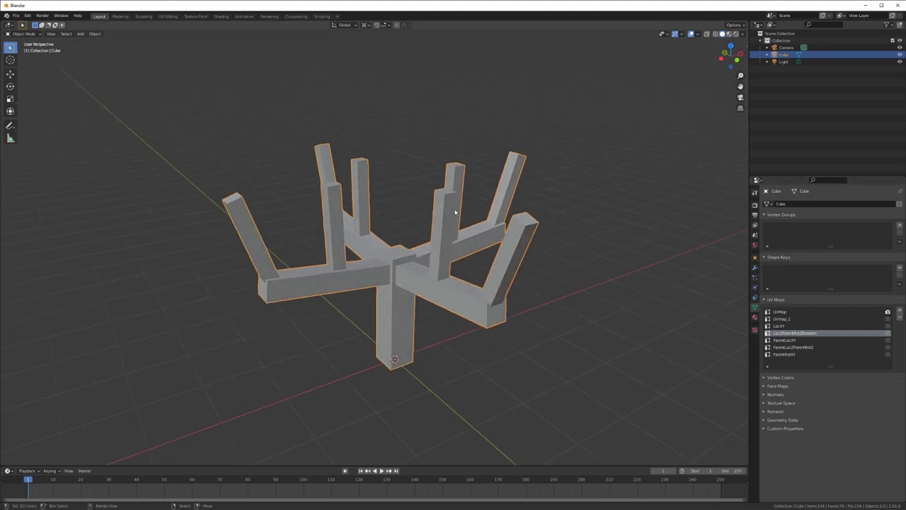
{"action": "middle_click_drag", "start_coordinate": [426, 246], "coordinate": [416, 260]}
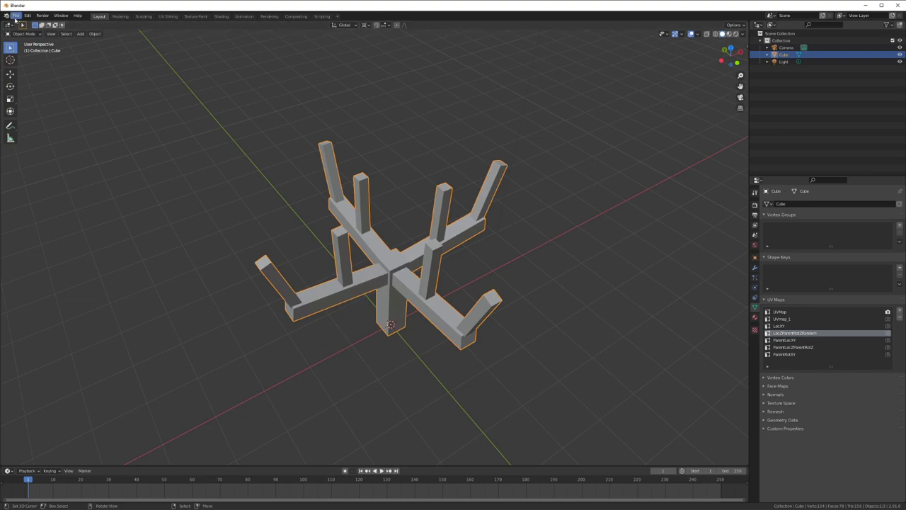
- Export the tree in FBX format to the MyAddons folder, overwriting FBX.fbx
{"action": "left_click", "coordinate": [15, 16]}
{"action": "mouse_move", "coordinate": [43, 119]}
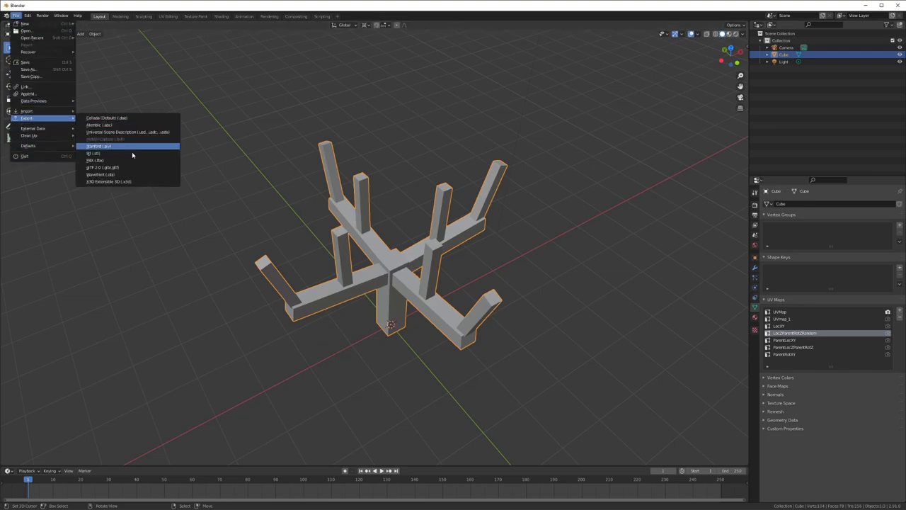
{"action": "left_click", "coordinate": [123, 163]}
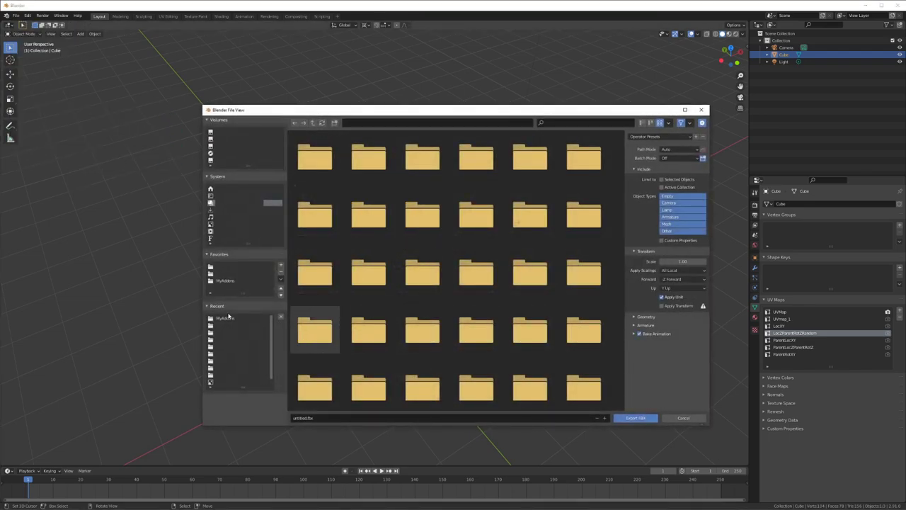
{"action": "left_click", "coordinate": [226, 319]}
{"action": "left_click", "coordinate": [423, 276]}
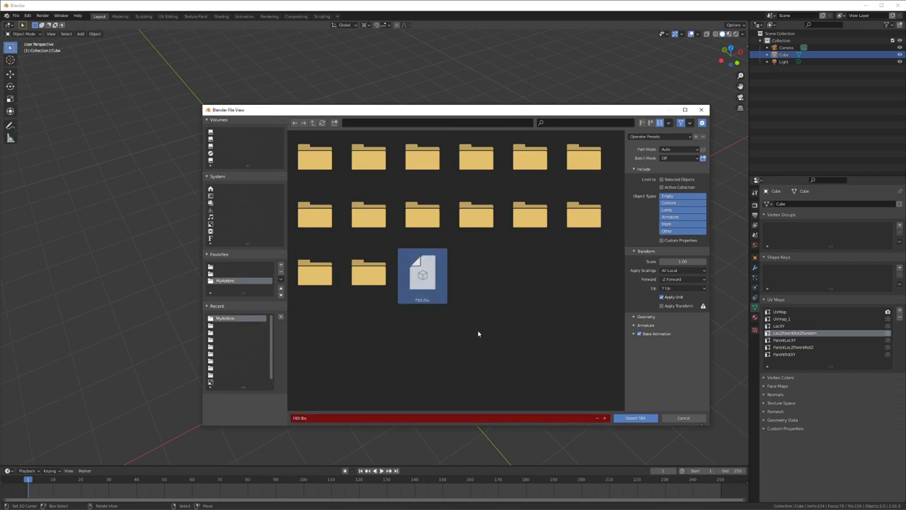
{"action": "left_click", "coordinate": [641, 417]}
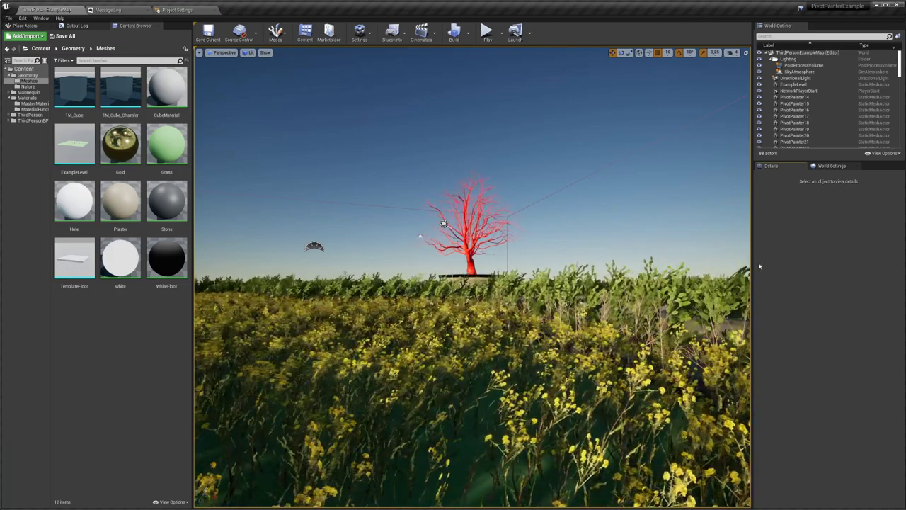
- In the Unreal Editor, create a folder named Test inside Geometry/Nature and open it
{"action": "left_click", "coordinate": [28, 86]}
{"action": "right_click", "coordinate": [85, 266]}
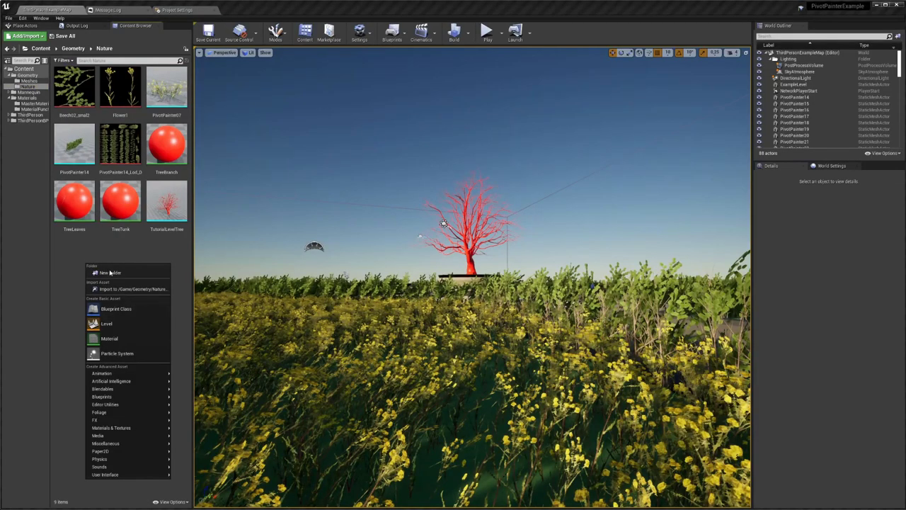
{"action": "left_click", "coordinate": [110, 272]}
{"action": "type", "text": "Test"}
{"action": "key", "text": "Return"}
{"action": "key", "text": "Return"}
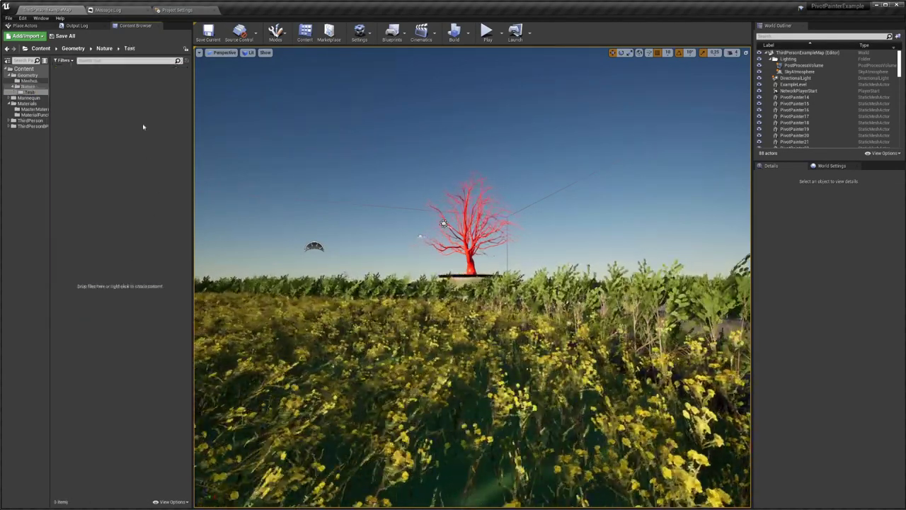
- Import the exported FBX file into the Test folder with the preset import options and return to the level
{"action": "right_click", "coordinate": [143, 127]}
{"action": "left_click", "coordinate": [168, 150]}
{"action": "left_click", "coordinate": [212, 155]}
{"action": "left_click", "coordinate": [364, 244]}
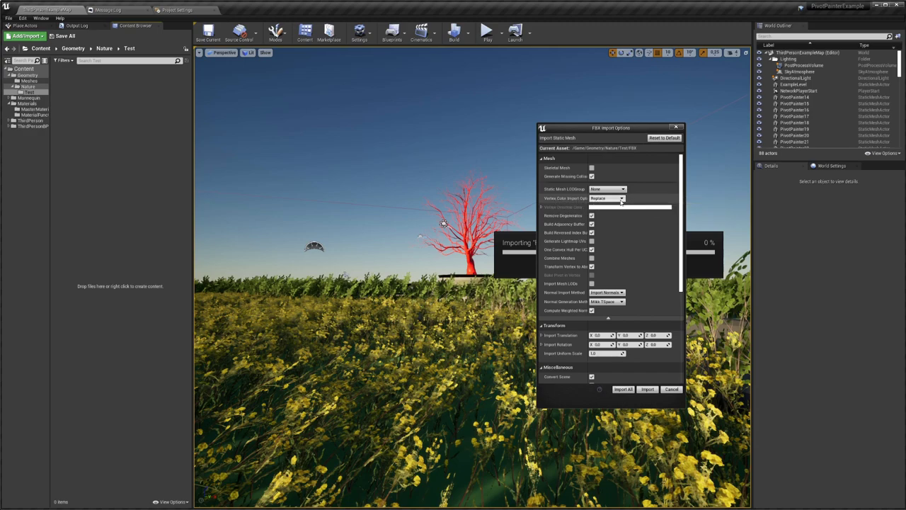
{"action": "left_click", "coordinate": [647, 389]}
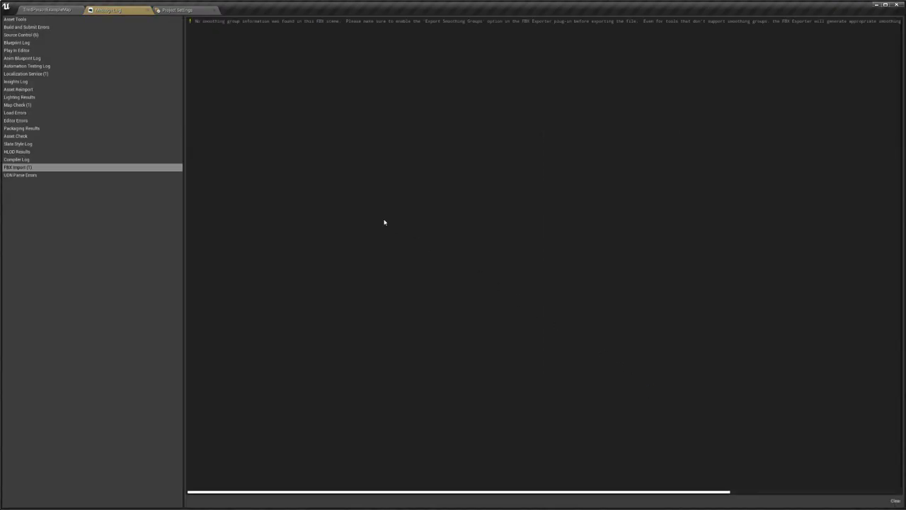
{"action": "left_click", "coordinate": [53, 10]}
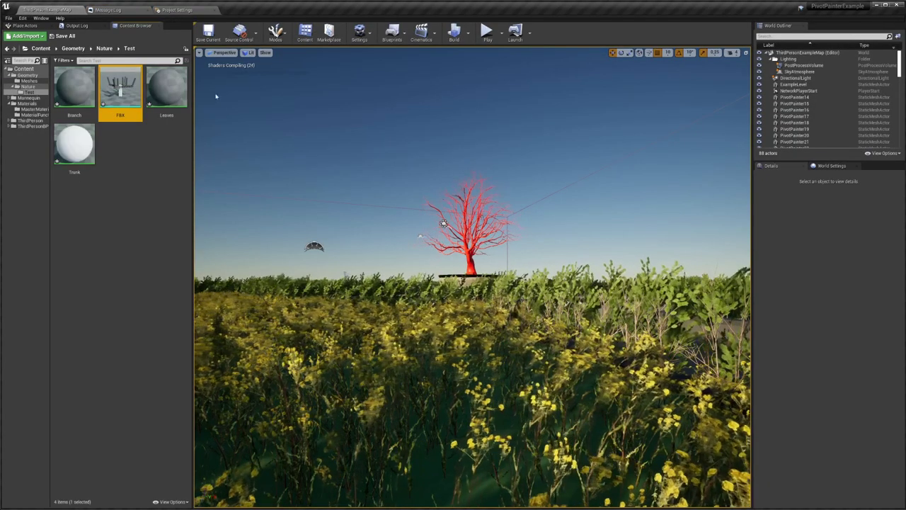
- Place the imported FBX tree mesh on the paved path in front of the red tree's planter
{"action": "right_click_drag", "start_coordinate": [390, 167], "coordinate": [391, 283]}
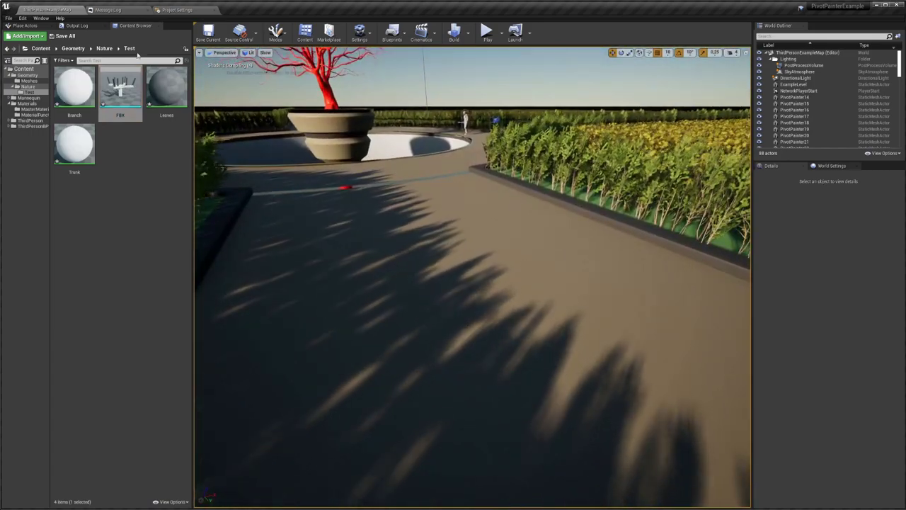
{"action": "left_click_drag", "start_coordinate": [120, 89], "coordinate": [435, 261]}
{"action": "key", "text": "s"}
{"action": "right_click_drag", "start_coordinate": [453, 269], "coordinate": [454, 199]}
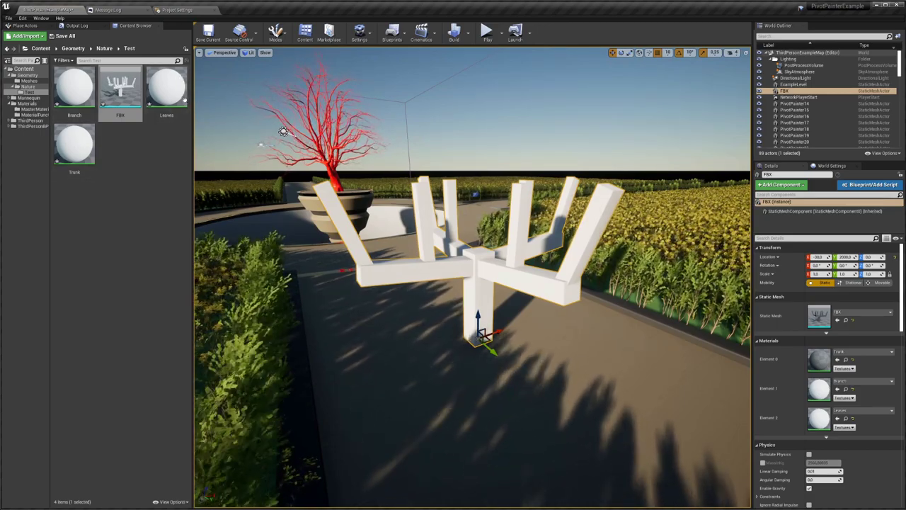
- Open the Trunk material and move its result node away from the Param node to make room
{"action": "double_click", "coordinate": [84, 144]}
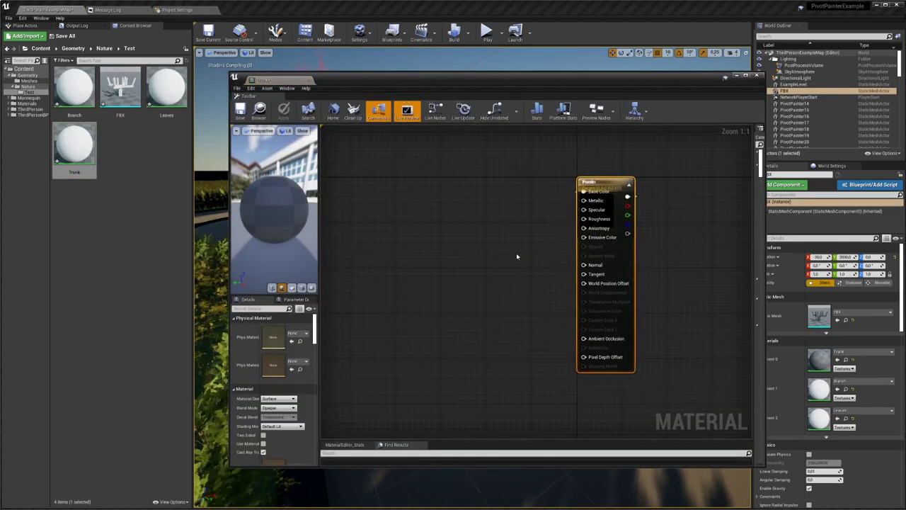
{"action": "left_click_drag", "start_coordinate": [688, 272], "coordinate": [707, 274]}
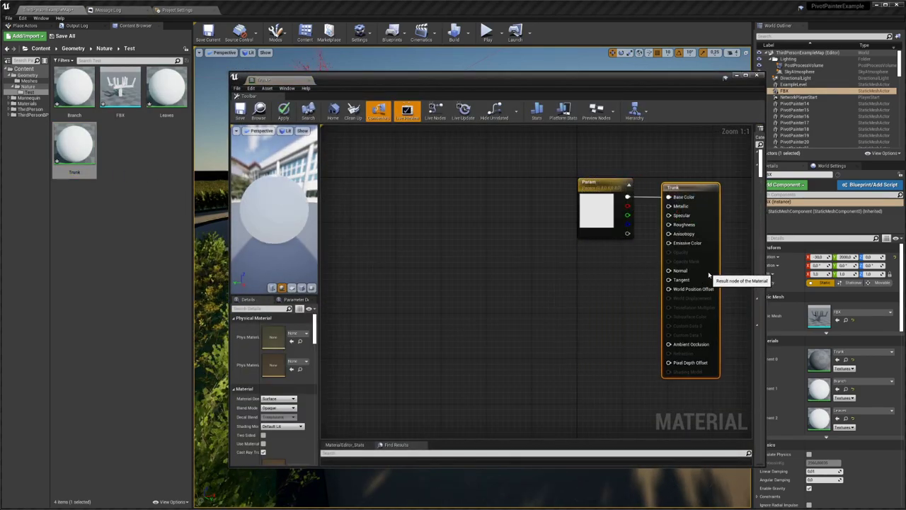
{"action": "right_click", "coordinate": [605, 272]}
{"action": "right_click", "coordinate": [615, 270]}
{"action": "right_click_drag", "start_coordinate": [622, 262], "coordinate": [545, 244]}
{"action": "left_click", "coordinate": [545, 245]}
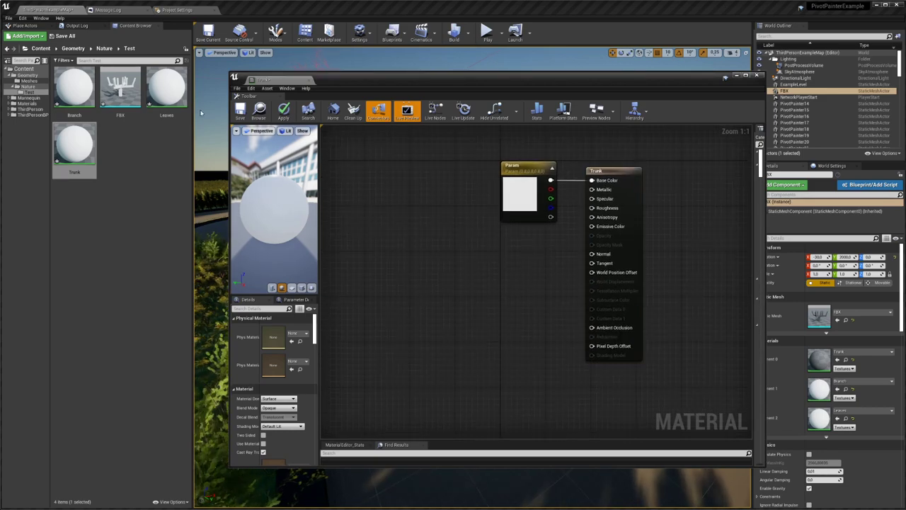
- Add the PivotPainter_Trunk_MF function from Materials/MaterialFunctions to the Trunk material and connect its Result to World Position Offset
{"action": "left_click", "coordinate": [32, 104]}
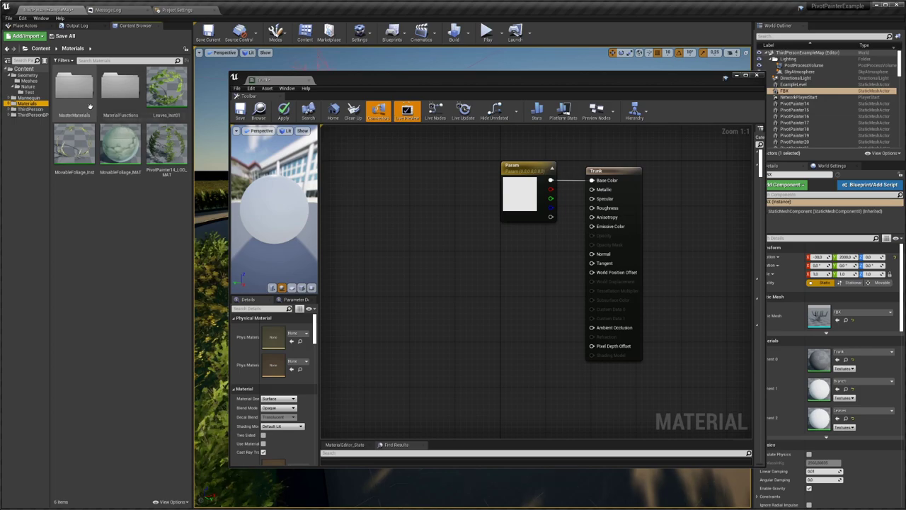
{"action": "double_click", "coordinate": [120, 86]}
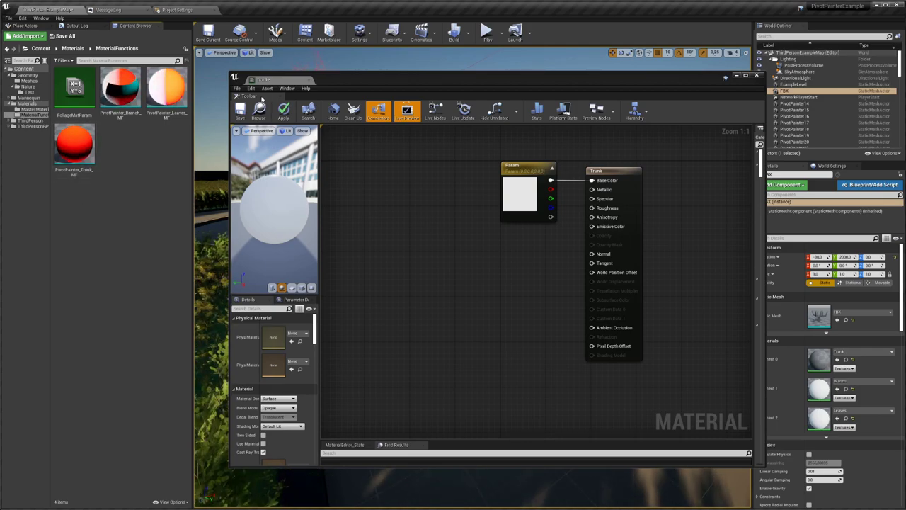
{"action": "left_click_drag", "start_coordinate": [74, 145], "coordinate": [438, 248]}
{"action": "left_click_drag", "start_coordinate": [513, 258], "coordinate": [593, 272]}
{"action": "left_click_drag", "start_coordinate": [495, 248], "coordinate": [475, 260]}
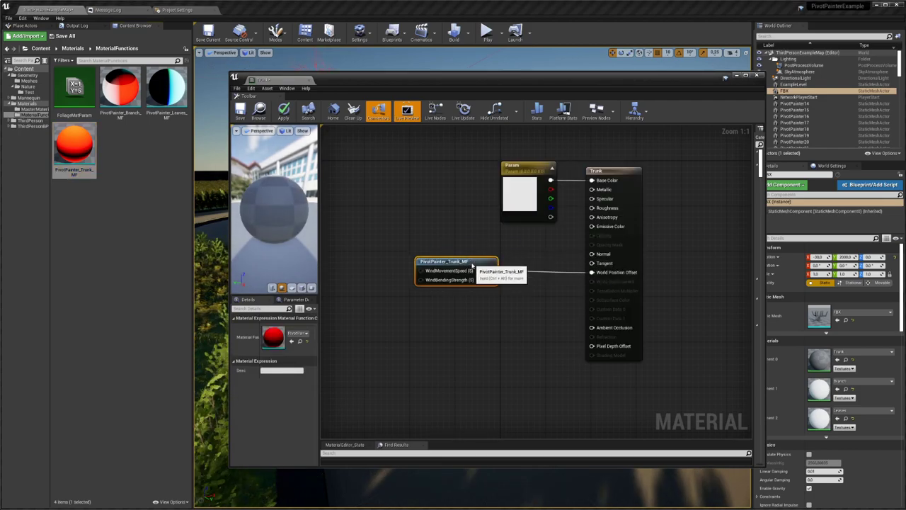
- Save the Trunk material and inspect the trunk's wind movement on the tree in the level
{"action": "left_click", "coordinate": [240, 109]}
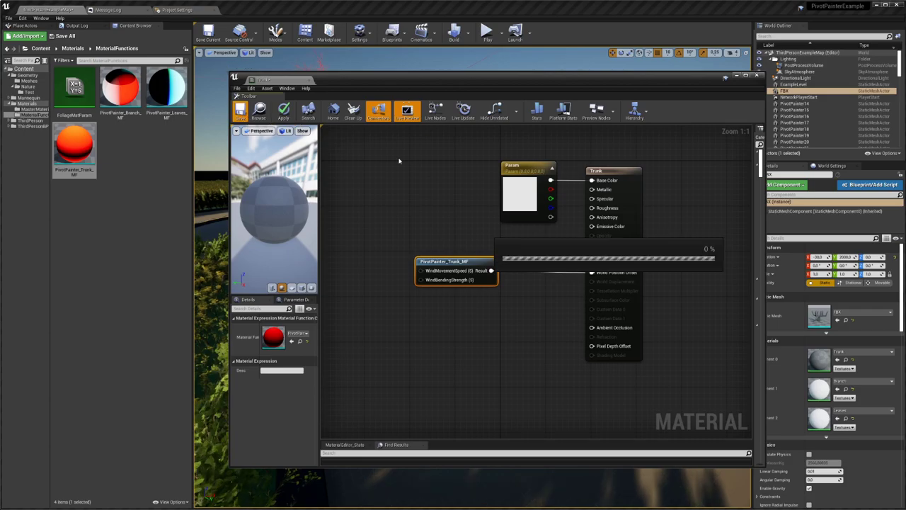
{"action": "left_click_drag", "start_coordinate": [375, 80], "coordinate": [863, 89]}
{"action": "key", "text": "f"}
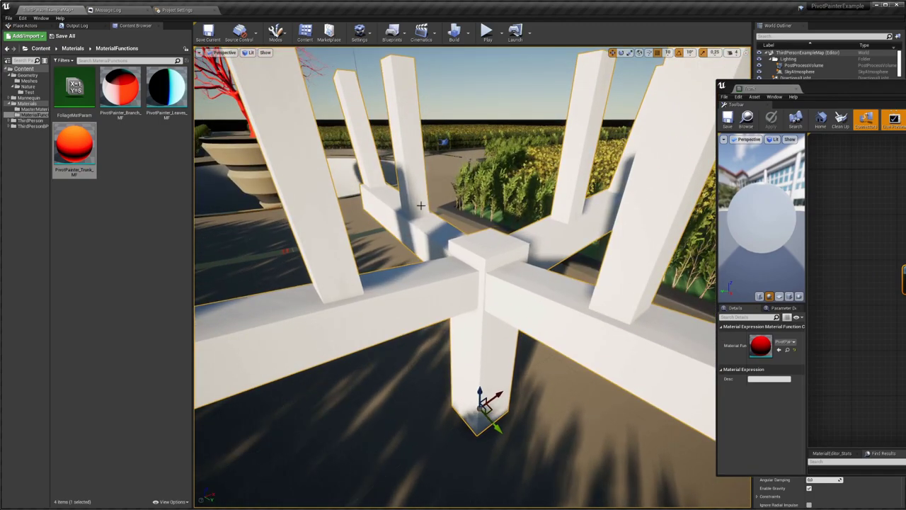
{"action": "key", "text": "s"}
{"action": "mouse_move", "coordinate": [484, 236]}
{"action": "right_mouse_down"}
{"action": "mouse_move", "coordinate": [467, 212]}
{"action": "mouse_move", "coordinate": [484, 235]}
{"action": "right_mouse_up"}
{"action": "left_click_drag", "start_coordinate": [838, 89], "coordinate": [362, 73]}
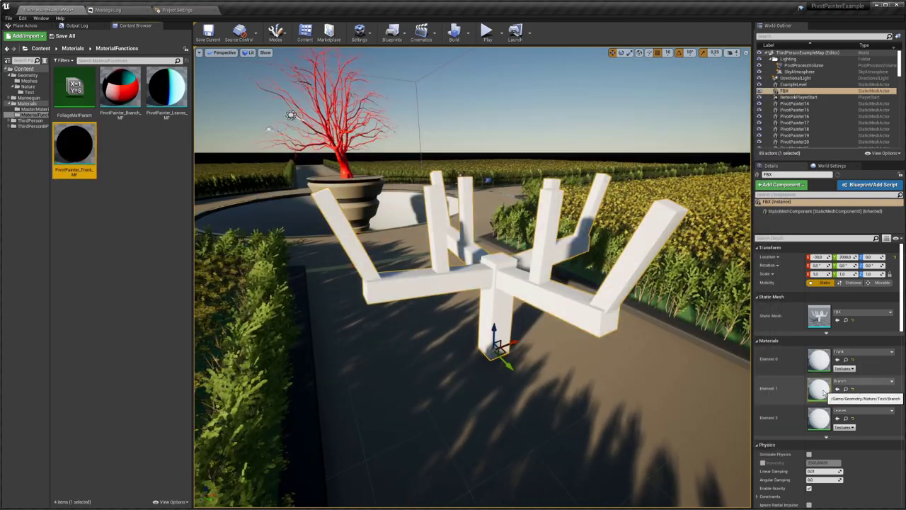
- Connect a PivotPainter_Trunk_MF function to World Position Offset in the Branch material and check the branches on the tree
{"action": "double_click", "coordinate": [820, 391]}
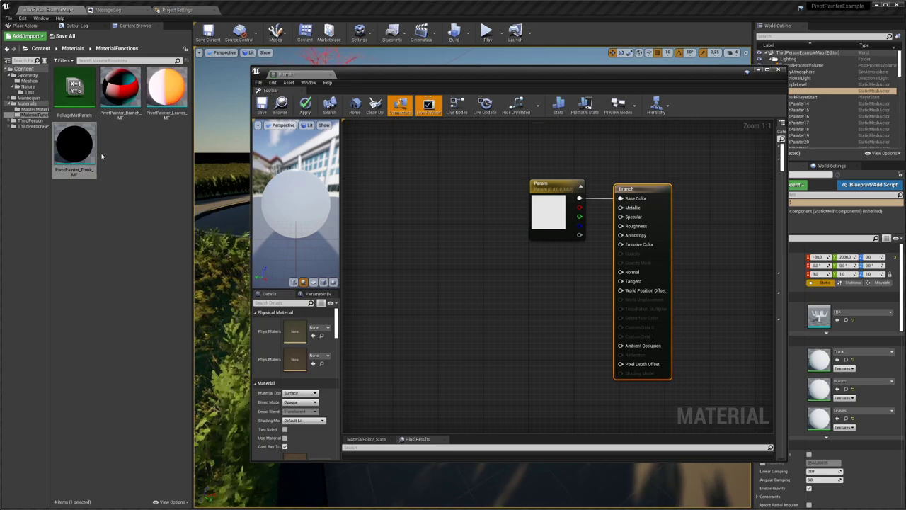
{"action": "left_click_drag", "start_coordinate": [74, 145], "coordinate": [469, 275]}
{"action": "left_click_drag", "start_coordinate": [545, 287], "coordinate": [592, 288]}
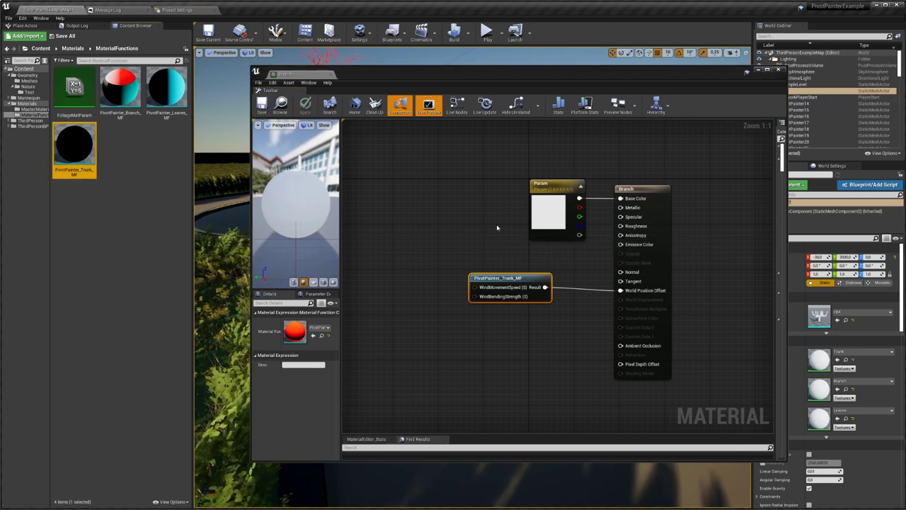
{"action": "left_click_drag", "start_coordinate": [392, 72], "coordinate": [836, 93]}
{"action": "scroll", "coordinate": [479, 301], "scroll_direction": "up", "scroll_amount": 6}
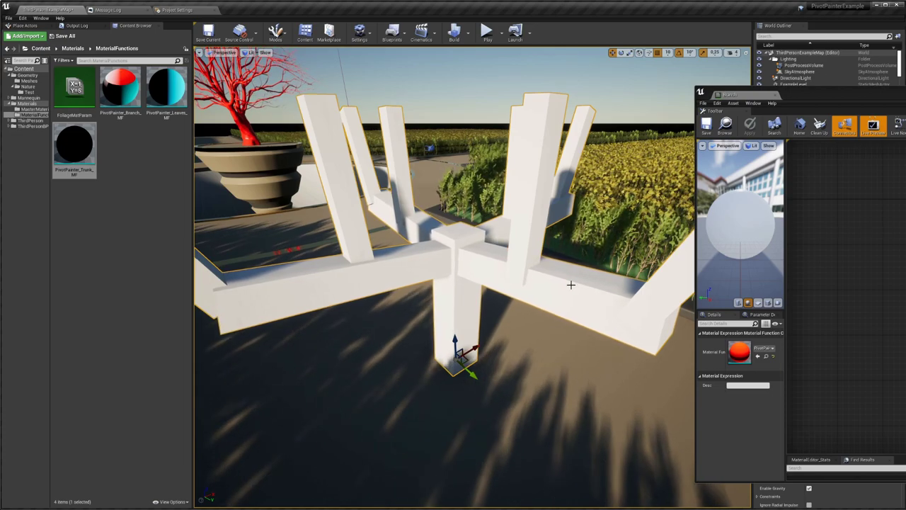
{"action": "left_click_drag", "start_coordinate": [823, 92], "coordinate": [375, 85]}
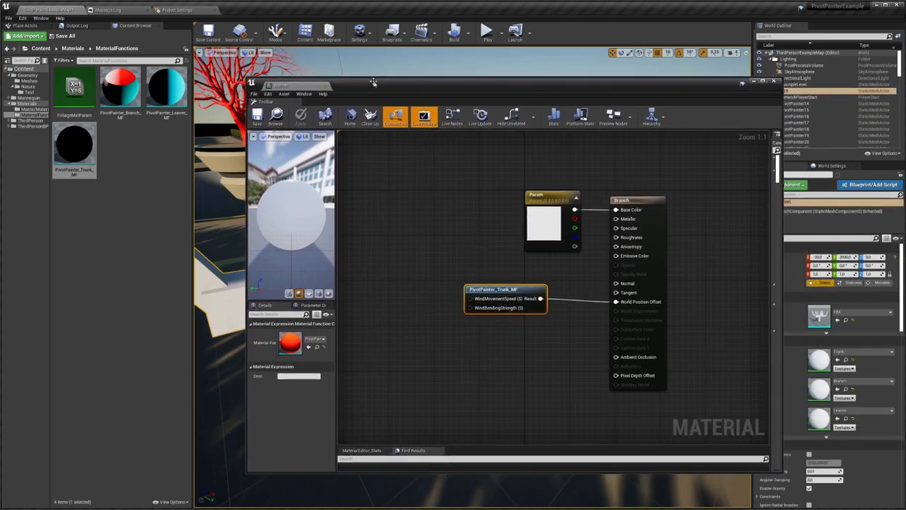
- Add the PivotPainter_Branch_MF function to the Branch material and line it up below the PivotPainter_Trunk_MF node
{"action": "left_click_drag", "start_coordinate": [116, 92], "coordinate": [453, 330]}
{"action": "left_click_drag", "start_coordinate": [518, 292], "coordinate": [426, 270]}
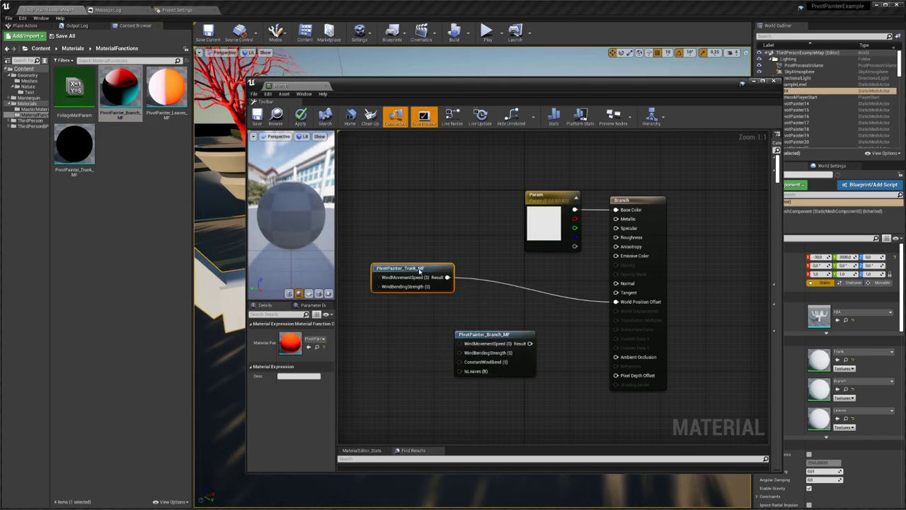
{"action": "left_click_drag", "start_coordinate": [496, 334], "coordinate": [402, 303]}
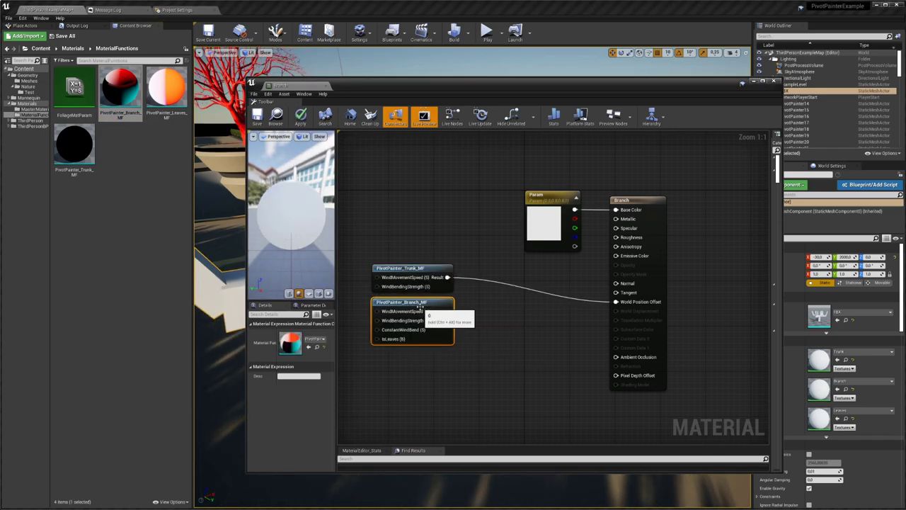
- Combine the trunk and branch function results with an Add node and connect it to World Position Offset
{"action": "left_click", "coordinate": [517, 311]}
{"action": "left_click_drag", "start_coordinate": [512, 317], "coordinate": [447, 277]}
{"action": "left_click_drag", "start_coordinate": [447, 312], "coordinate": [545, 305]}
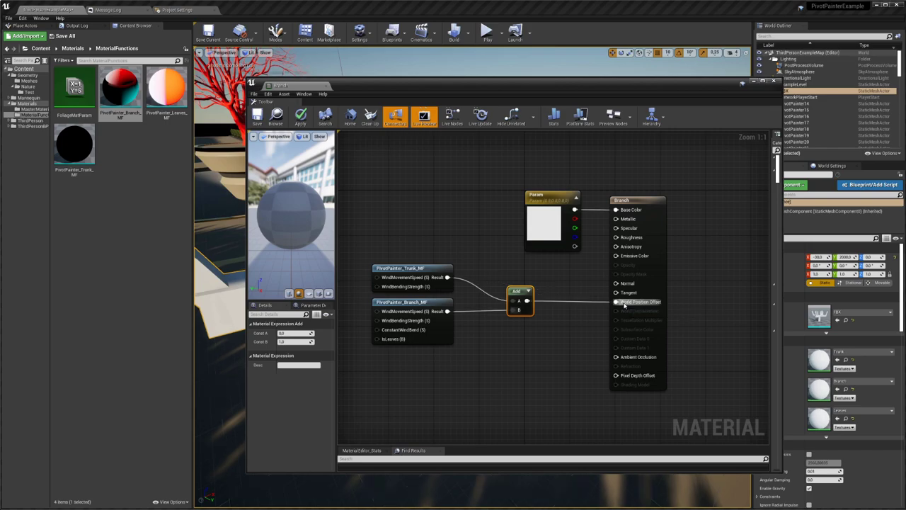
{"action": "left_click_drag", "start_coordinate": [623, 304], "coordinate": [616, 303]}
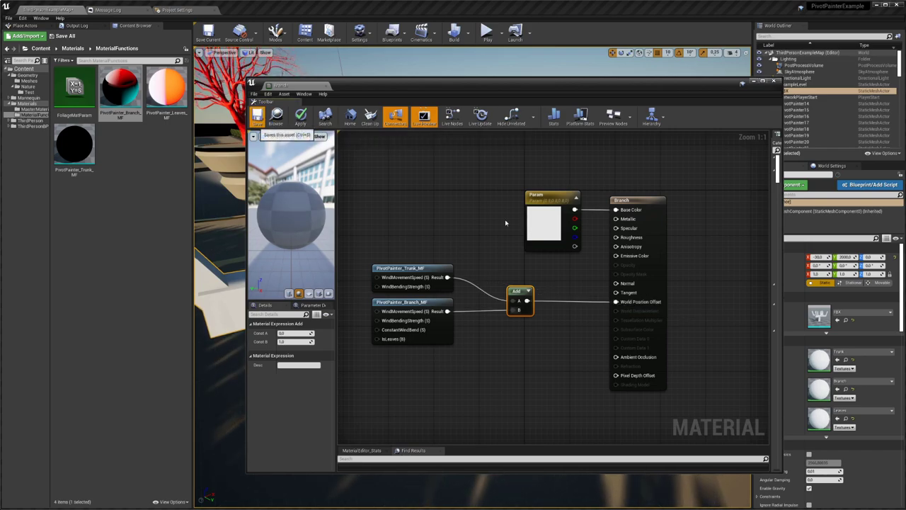
- Save the Branch material, check the branch movement on the tree, and return to the material's graph
{"action": "key", "text": "ctrl+s"}
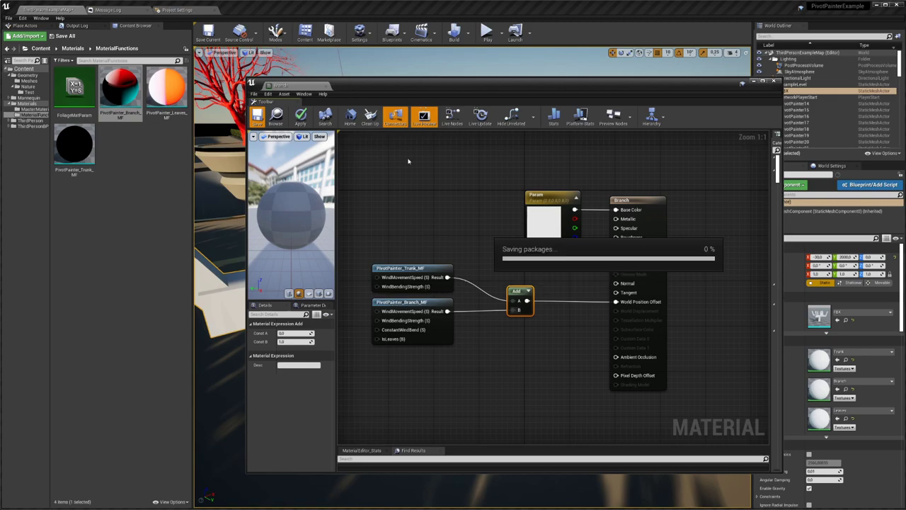
{"action": "right_click_drag", "start_coordinate": [433, 242], "coordinate": [506, 232]}
{"action": "left_click_drag", "start_coordinate": [416, 93], "coordinate": [890, 89]}
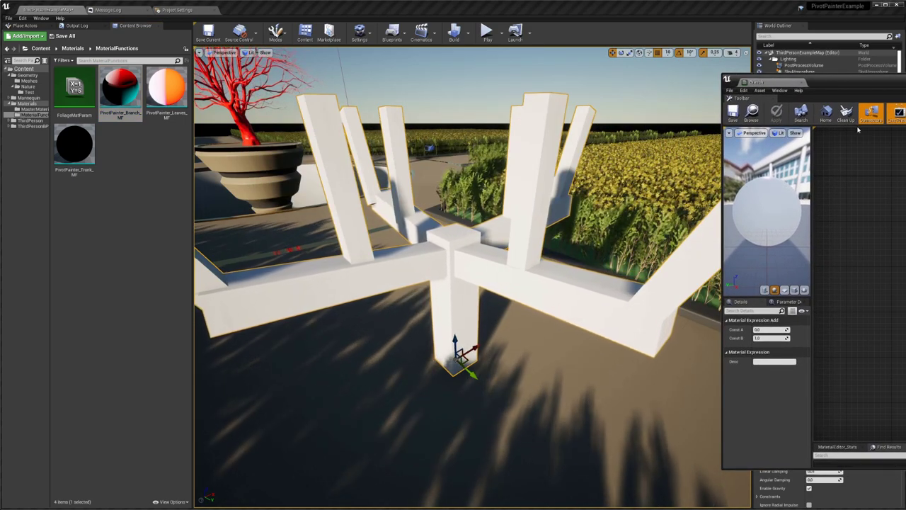
{"action": "left_click_drag", "start_coordinate": [837, 85], "coordinate": [458, 84]}
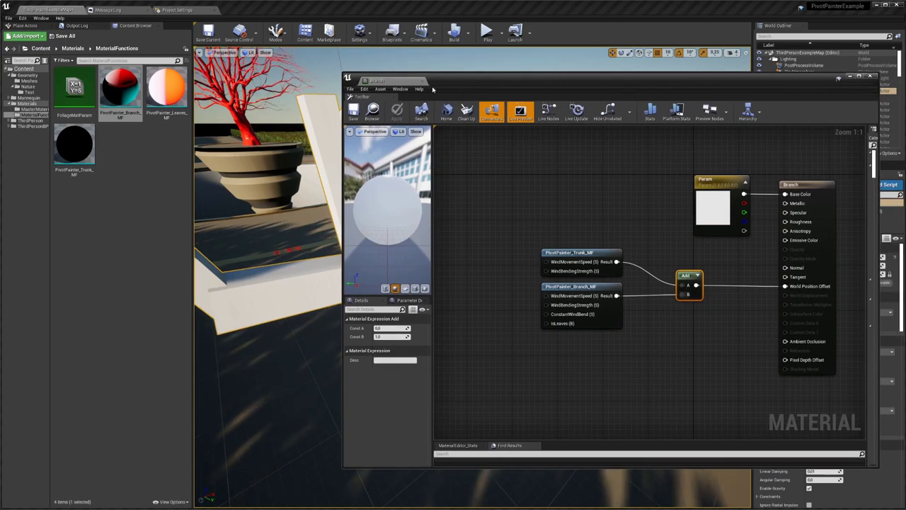
{"action": "right_click_drag", "start_coordinate": [531, 212], "coordinate": [539, 197]}
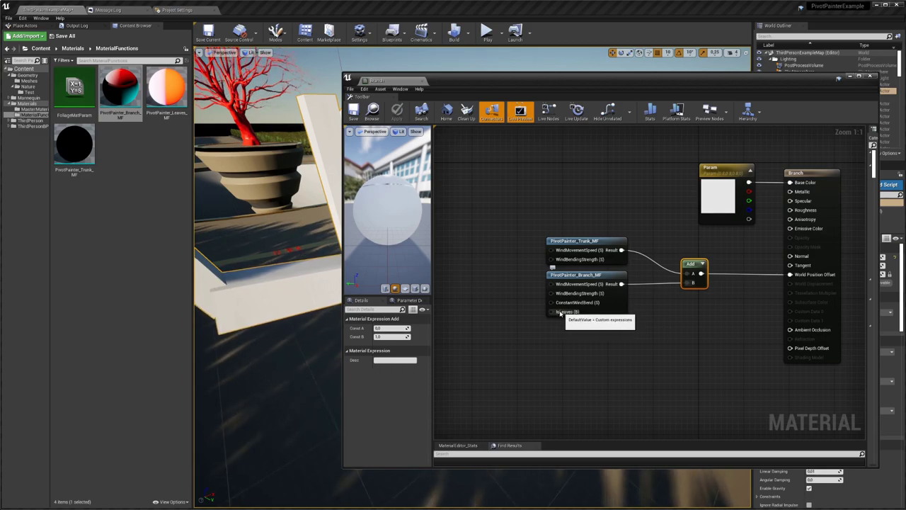
- Feed a false Static Bool into the IsLeaves input of PivotPainter_Branch_MF, save the Branch material and close its editor
{"action": "left_click_drag", "start_coordinate": [552, 311], "coordinate": [480, 310]}
{"action": "type", "text": "stat"}
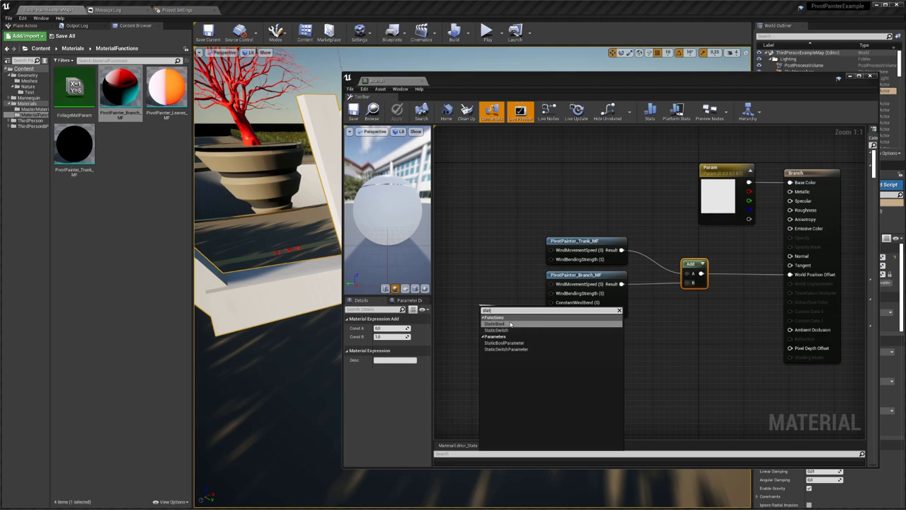
{"action": "left_click", "coordinate": [511, 324]}
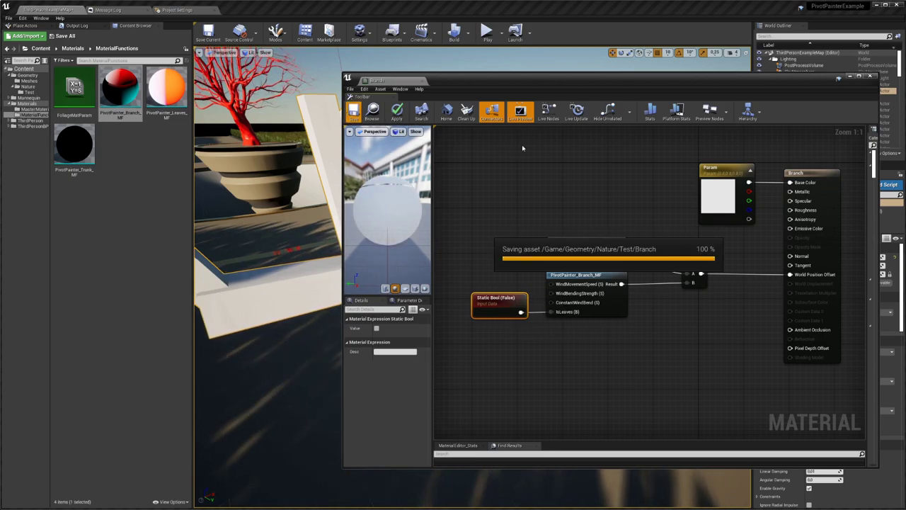
{"action": "left_click", "coordinate": [422, 80]}
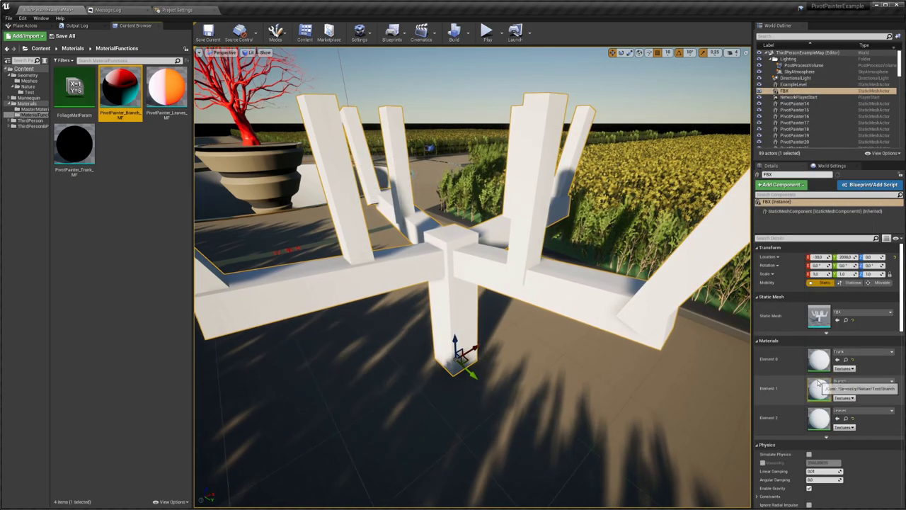
- Open the Leaves material and separate its Param node from the output node
{"action": "double_click", "coordinate": [819, 418]}
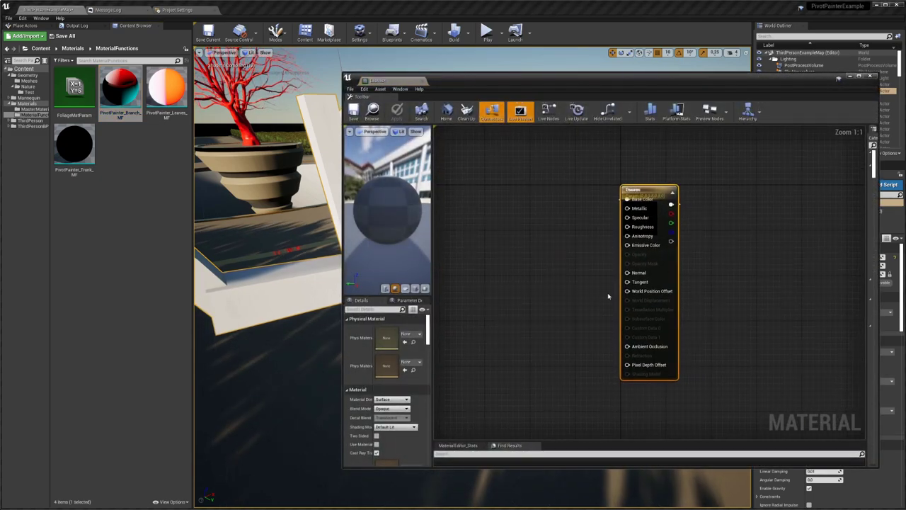
{"action": "left_click_drag", "start_coordinate": [640, 242], "coordinate": [543, 237]}
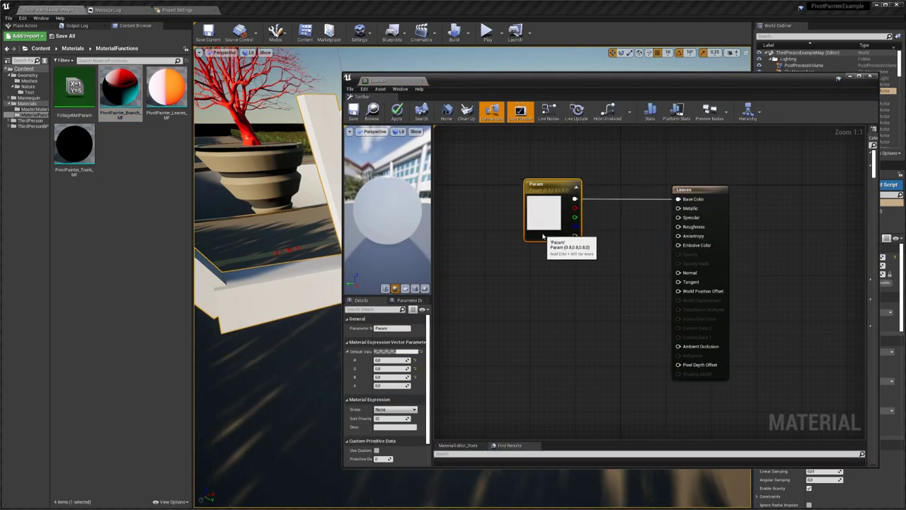
{"action": "right_click_drag", "start_coordinate": [633, 284], "coordinate": [633, 272]}
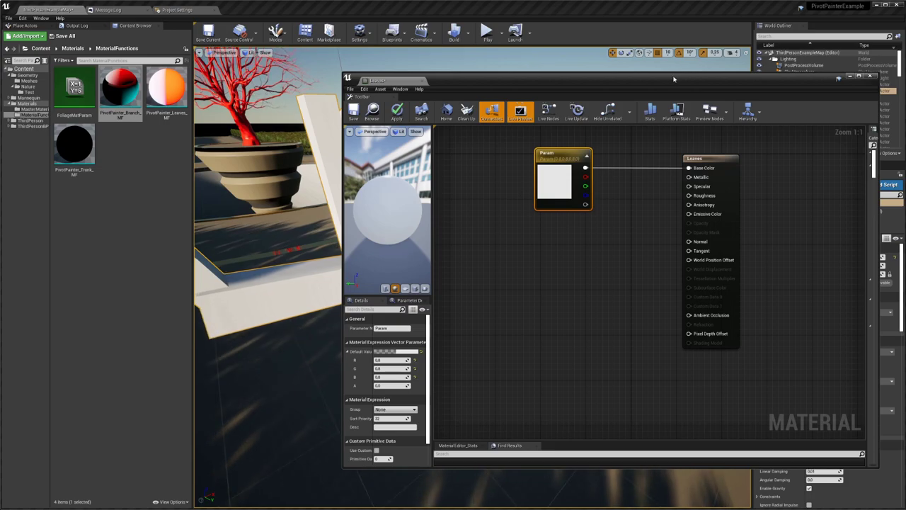
- Copy the trunk and branch function nodes, Static Bool and Add node from the Branch material into the Leaves material
{"action": "left_click_drag", "start_coordinate": [674, 79], "coordinate": [569, 75]}
{"action": "double_click", "coordinate": [819, 388]}
{"action": "right_click_drag", "start_coordinate": [516, 298], "coordinate": [648, 292]}
{"action": "left_click_drag", "start_coordinate": [410, 314], "coordinate": [642, 244]}
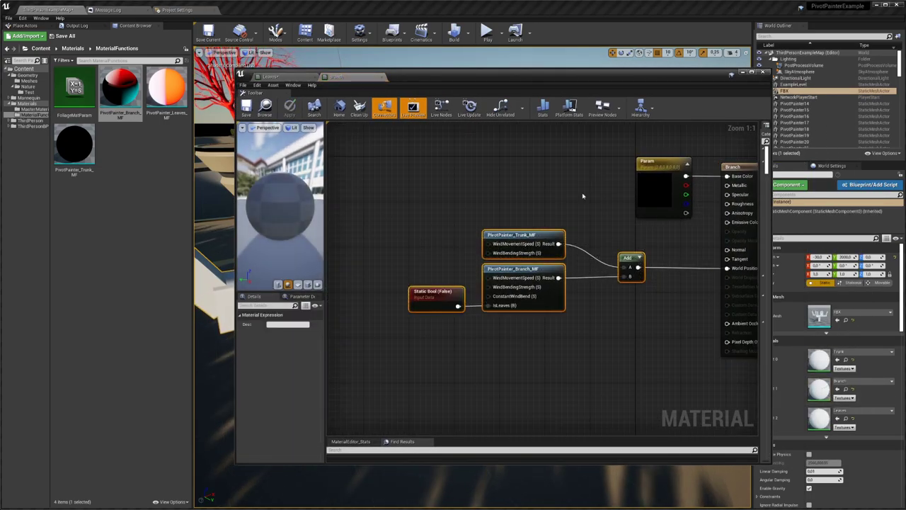
{"action": "key", "text": "ctrl+c"}
{"action": "left_click", "coordinate": [306, 78]}
{"action": "key", "text": "ctrl+v"}
{"action": "left_click_drag", "start_coordinate": [569, 269], "coordinate": [462, 241]}
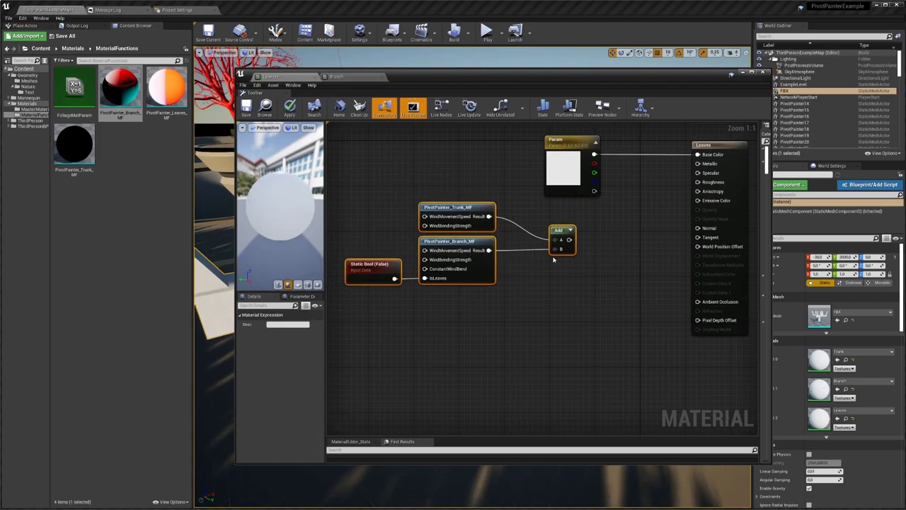
- Add PivotPainter_Leaves_MF to the Leaves material and combine its result with the existing sum through a second Add node
{"action": "left_click", "coordinate": [542, 258]}
{"action": "left_click_drag", "start_coordinate": [166, 89], "coordinate": [425, 310]}
{"action": "key", "text": "a"}
{"action": "left_click", "coordinate": [629, 246]}
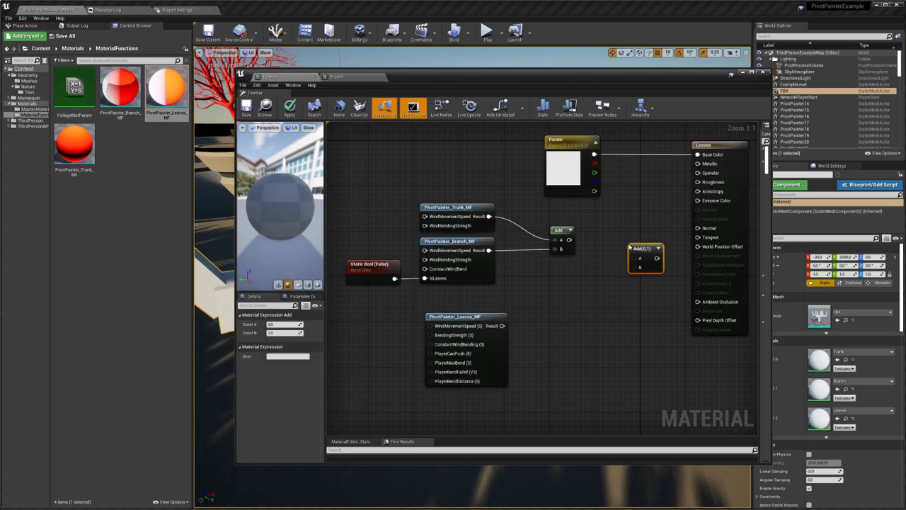
{"action": "left_click_drag", "start_coordinate": [569, 240], "coordinate": [634, 257]}
{"action": "left_click_drag", "start_coordinate": [498, 327], "coordinate": [462, 299]}
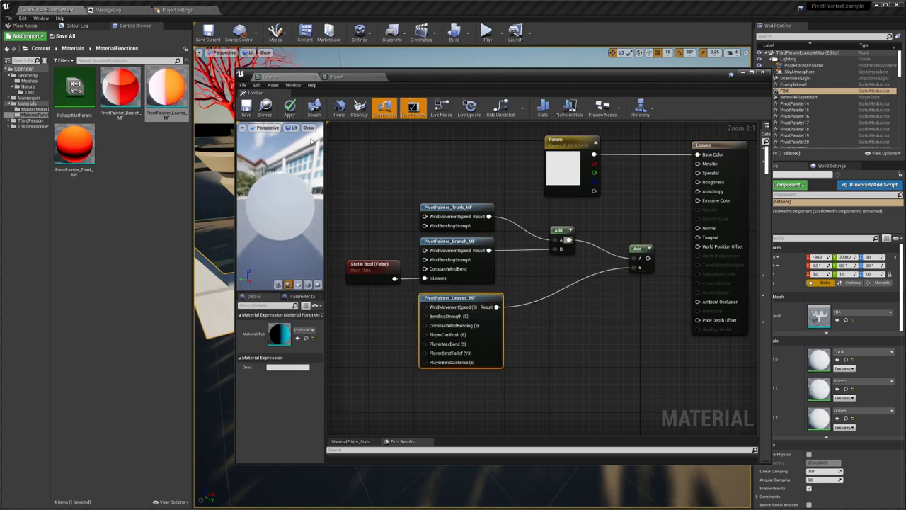
- Set the Static Bool to true, connect the second Add node to World Position Offset and save the Leaves material
{"action": "left_click", "coordinate": [382, 273]}
{"action": "left_click_drag", "start_coordinate": [393, 278], "coordinate": [424, 278]}
{"action": "left_click", "coordinate": [269, 323]}
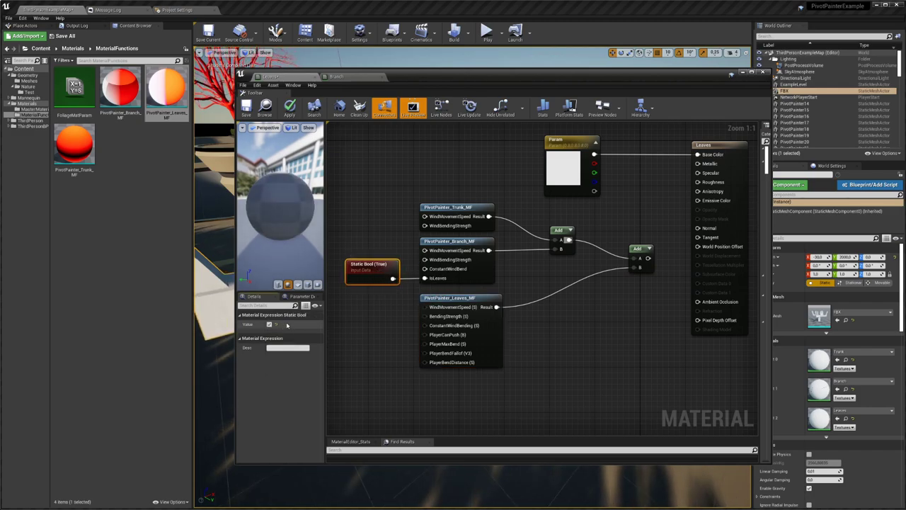
{"action": "left_click_drag", "start_coordinate": [648, 257], "coordinate": [697, 246]}
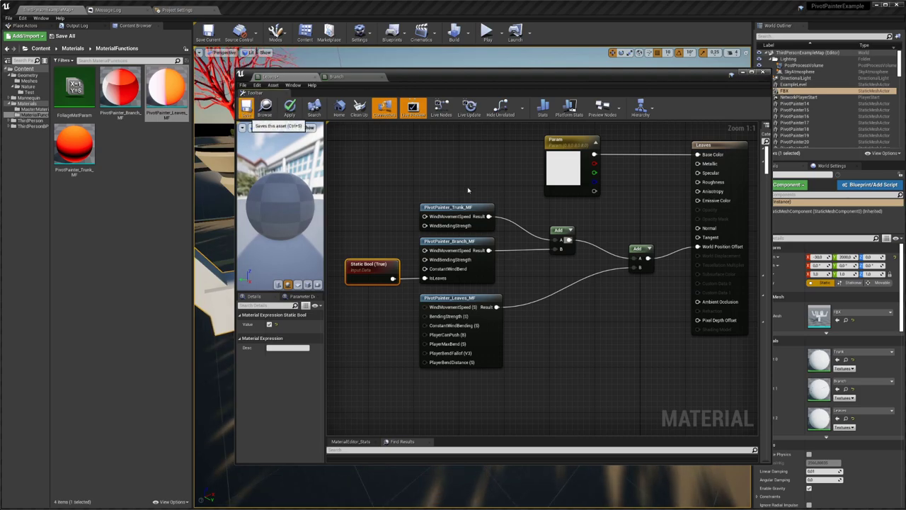
{"action": "left_click", "coordinate": [245, 106]}
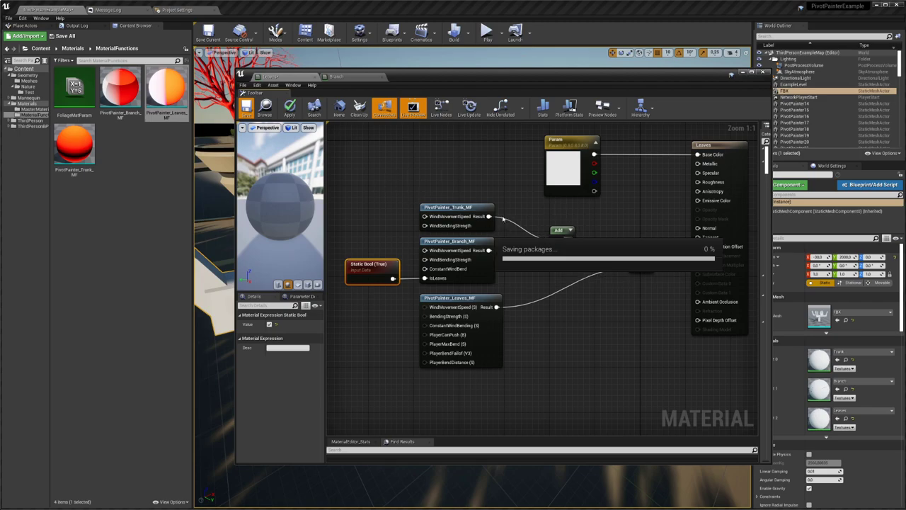
- Check the leaf movement on the block tree, and return to the Leaves material's graph
{"action": "left_click_drag", "start_coordinate": [412, 78], "coordinate": [905, 87]}
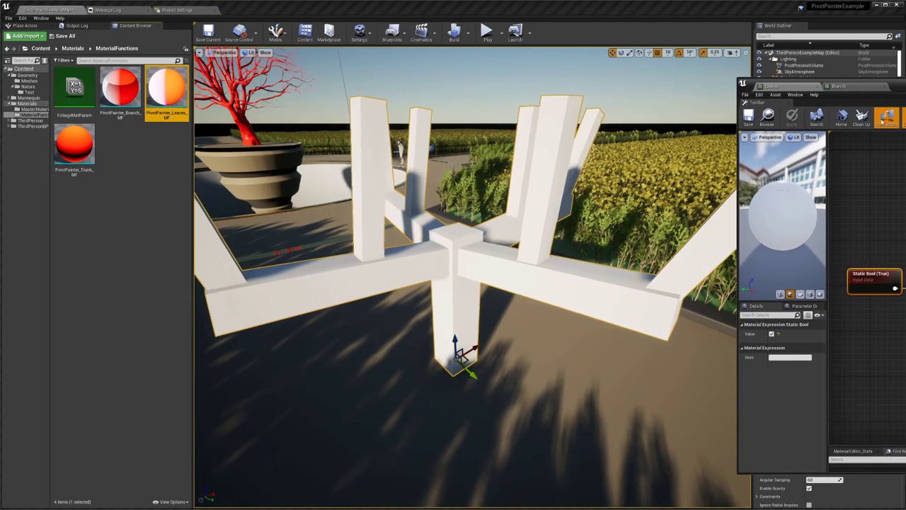
{"action": "right_click_drag", "start_coordinate": [524, 291], "coordinate": [464, 237]}
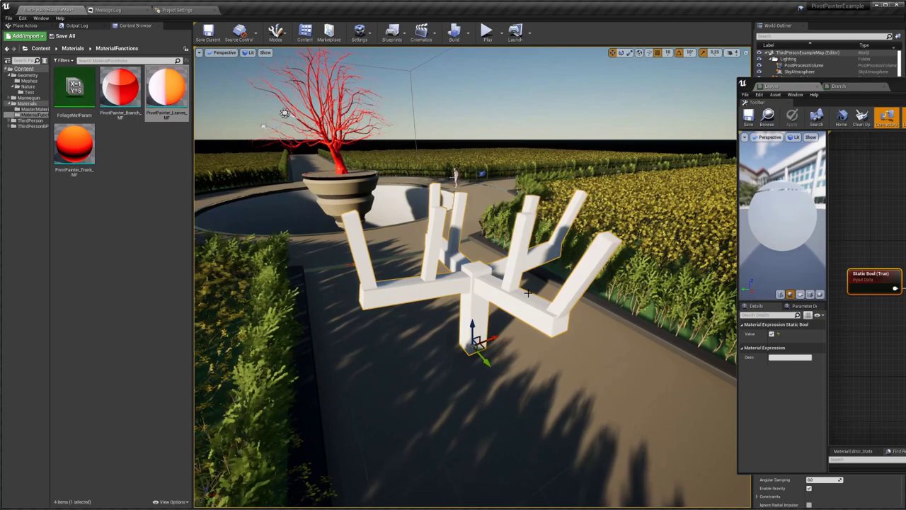
{"action": "left_click_drag", "start_coordinate": [884, 86], "coordinate": [492, 78]}
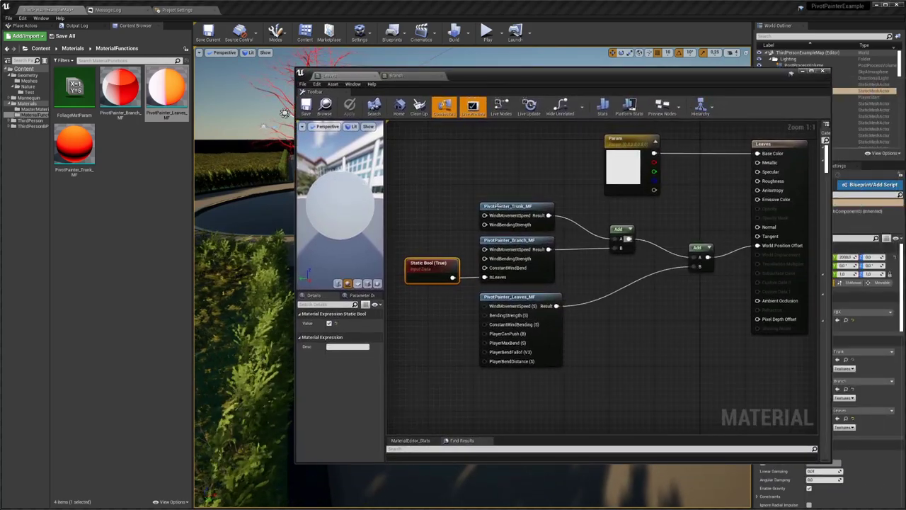
{"action": "right_click_drag", "start_coordinate": [498, 207], "coordinate": [523, 198]}
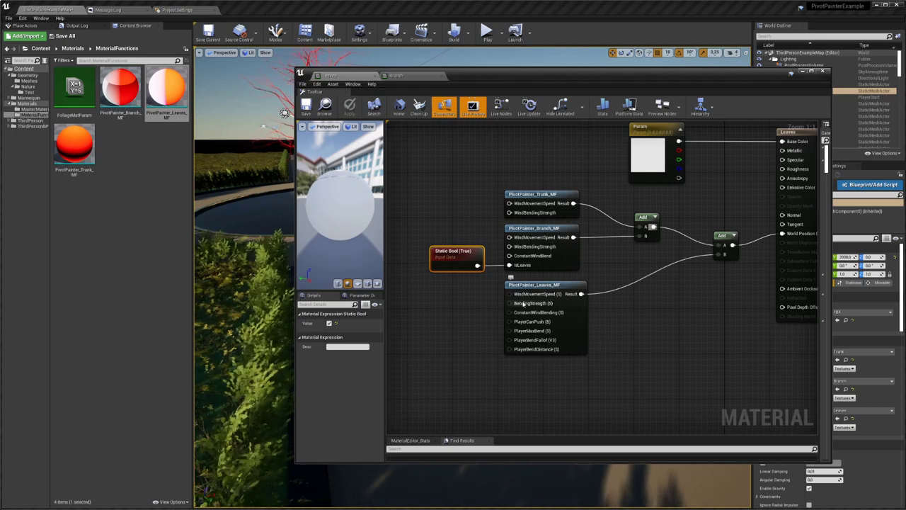
- Try feeding a scalar parameter into WindMovementSpeed of the PivotPainter_Trunk_MF node, and close the material editor
{"action": "right_click_drag", "start_coordinate": [491, 212], "coordinate": [526, 226]}
{"action": "key", "text": "s"}
{"action": "left_click", "coordinate": [492, 212]}
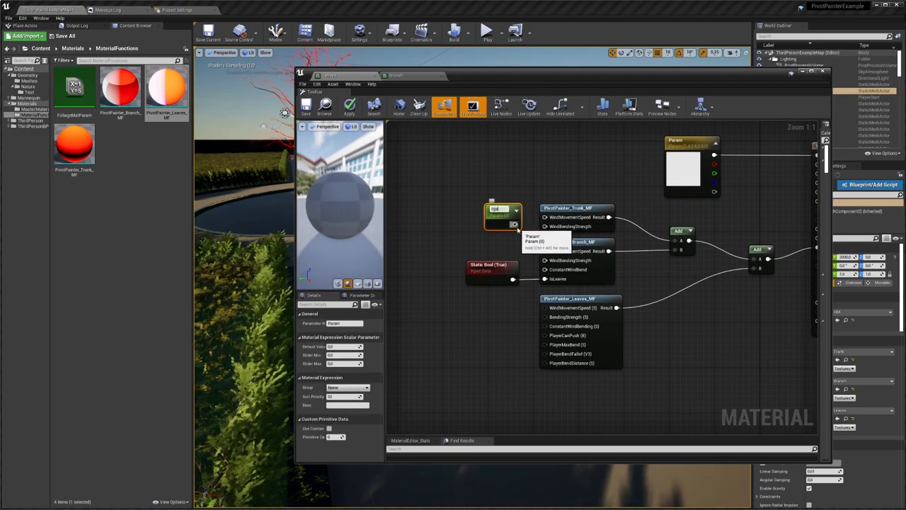
{"action": "type", "text": "rgarg"}
{"action": "left_click", "coordinate": [521, 233]}
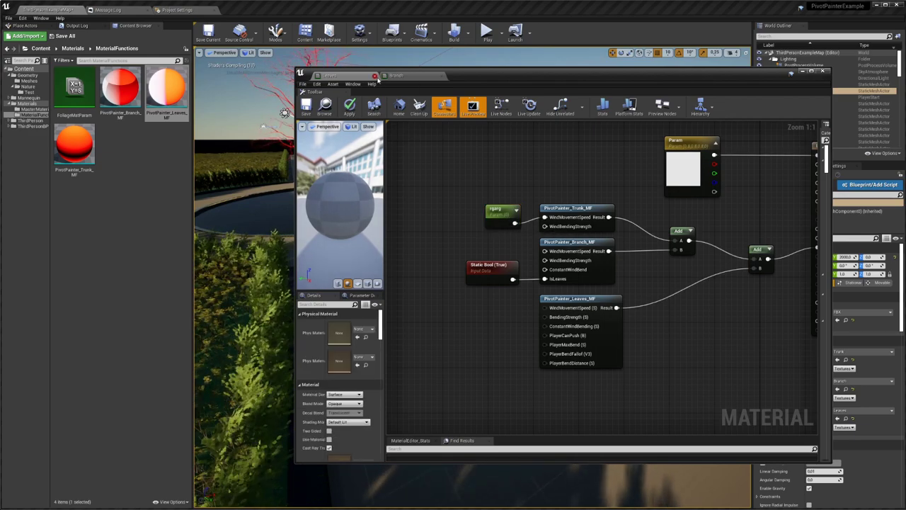
{"action": "left_click", "coordinate": [651, 284]}
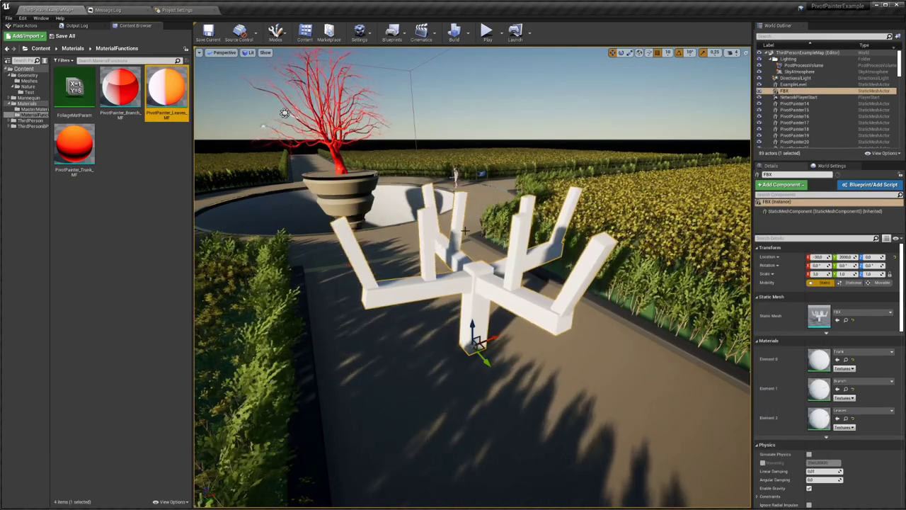
- Create a material instance of Branch_Master_MAT in the MasterMaterials folder, name it MyBranch_MAT_Inst and assign it to the tree's Element 1 slot
{"action": "left_click", "coordinate": [40, 109]}
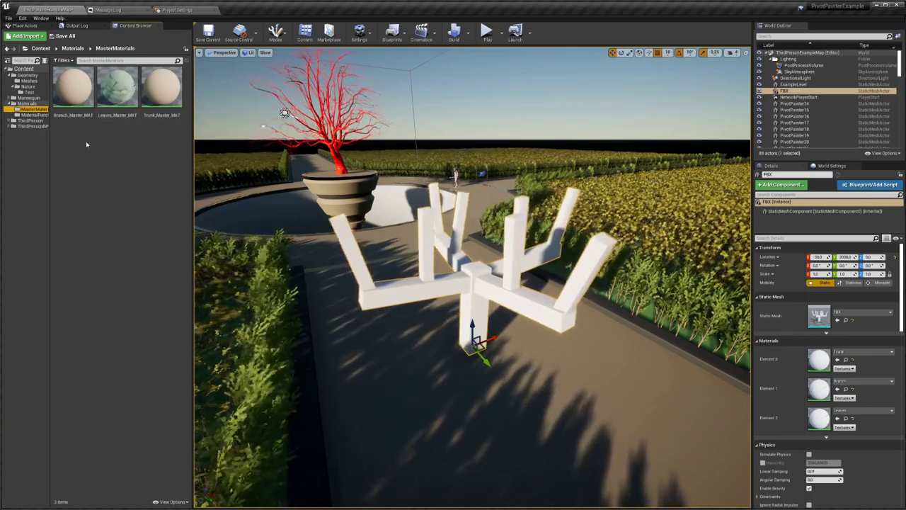
{"action": "left_click", "coordinate": [122, 108]}
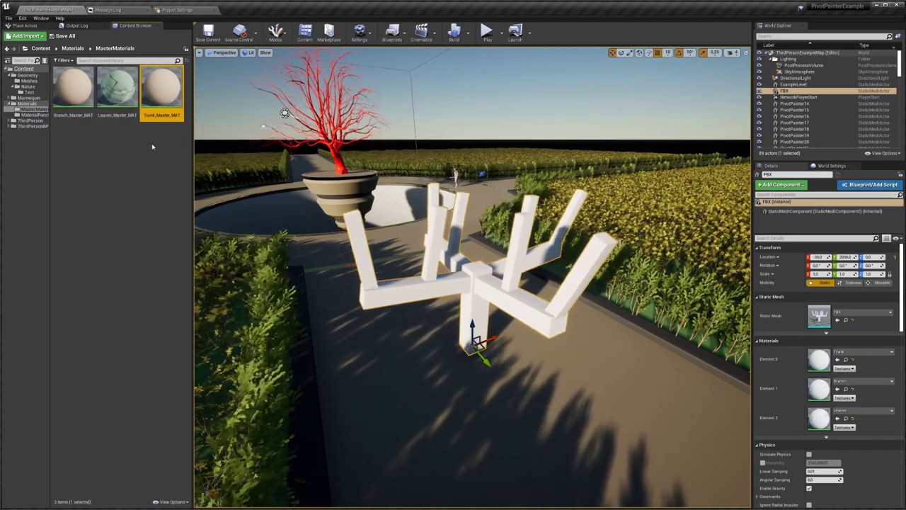
{"action": "right_click", "coordinate": [161, 90]}
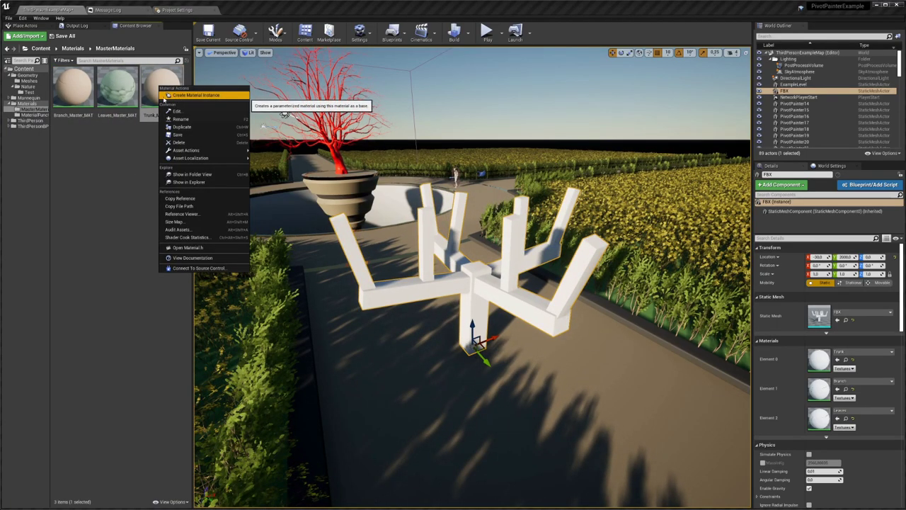
{"action": "left_click", "coordinate": [109, 133]}
{"action": "right_click", "coordinate": [82, 98]}
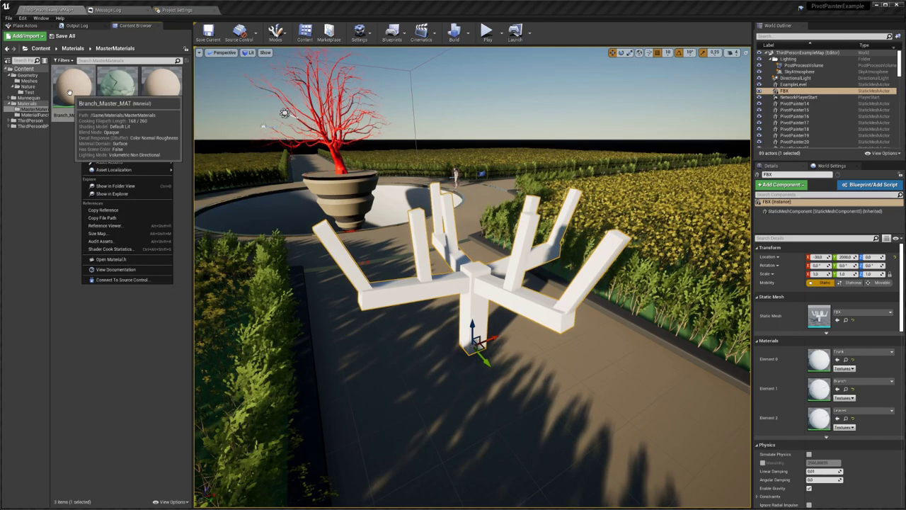
{"action": "left_click", "coordinate": [119, 105]}
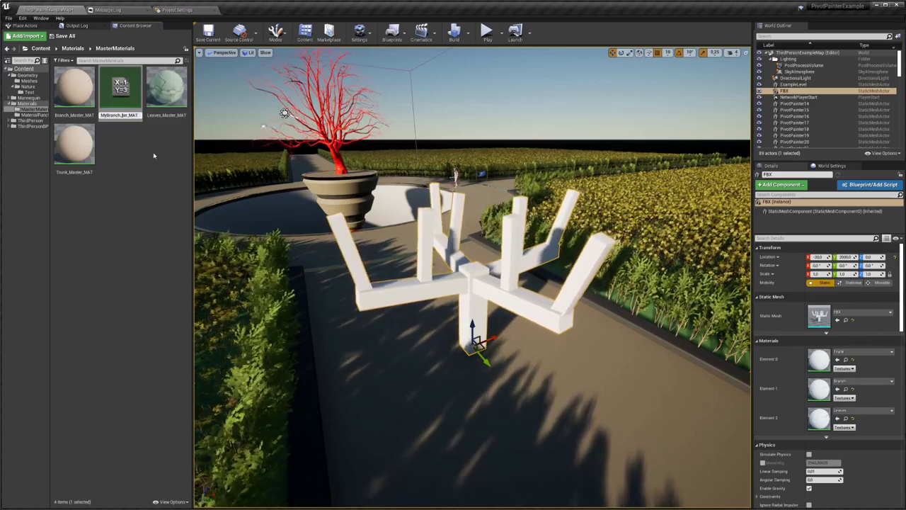
{"action": "key", "text": "Return"}
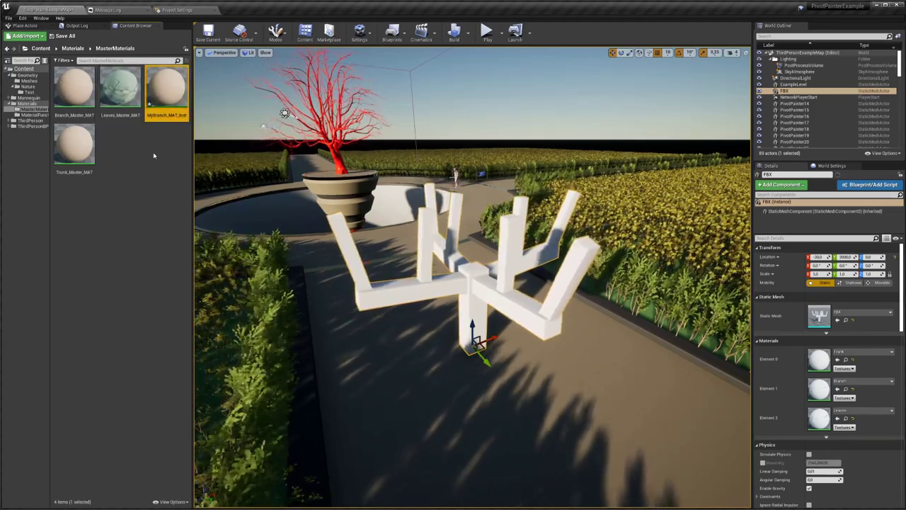
{"action": "left_click_drag", "start_coordinate": [167, 87], "coordinate": [826, 391]}
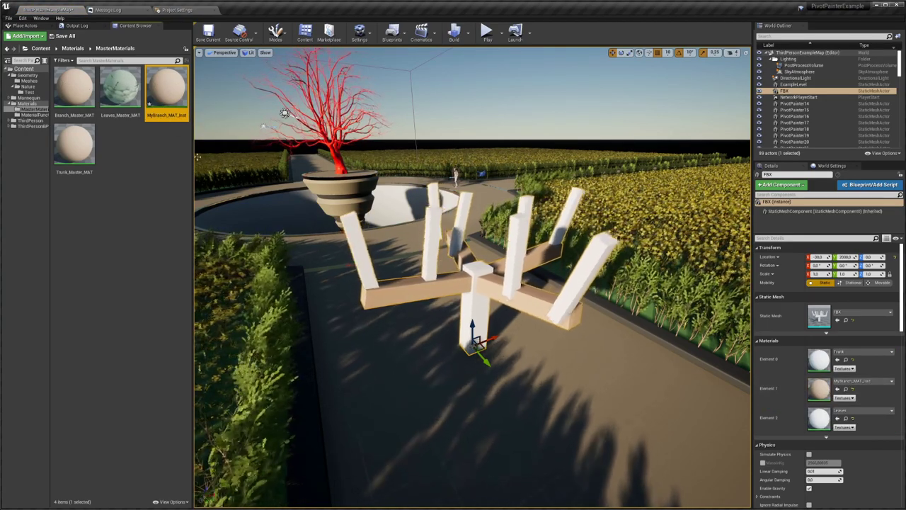
- Create a material instance of Leaves_Master_MAT and name it MyLeaves_MAT_Inst
{"action": "right_click", "coordinate": [125, 101]}
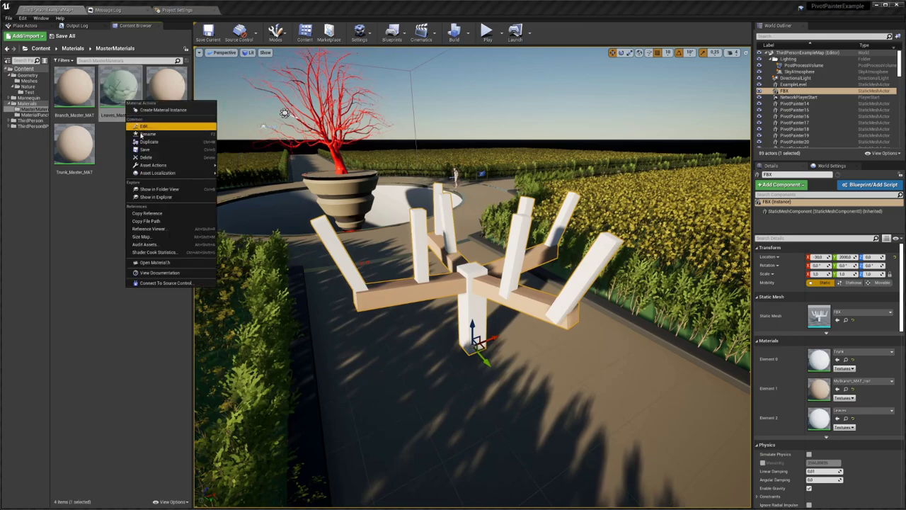
{"action": "left_click", "coordinate": [177, 111]}
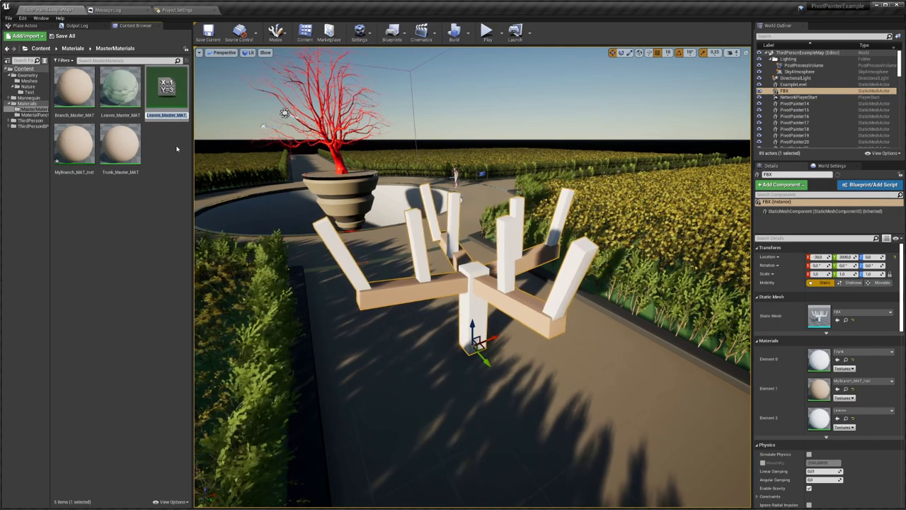
{"action": "left_click", "coordinate": [177, 115]}
{"action": "key", "text": "BackSpace"}
{"action": "key", "text": "BackSpace"}
{"action": "key", "text": "BackSpace"}
{"action": "key", "text": "BackSpace"}
{"action": "key", "text": "BackSpace"}
{"action": "key", "text": "BackSpace"}
{"action": "key", "text": "BackSpace"}
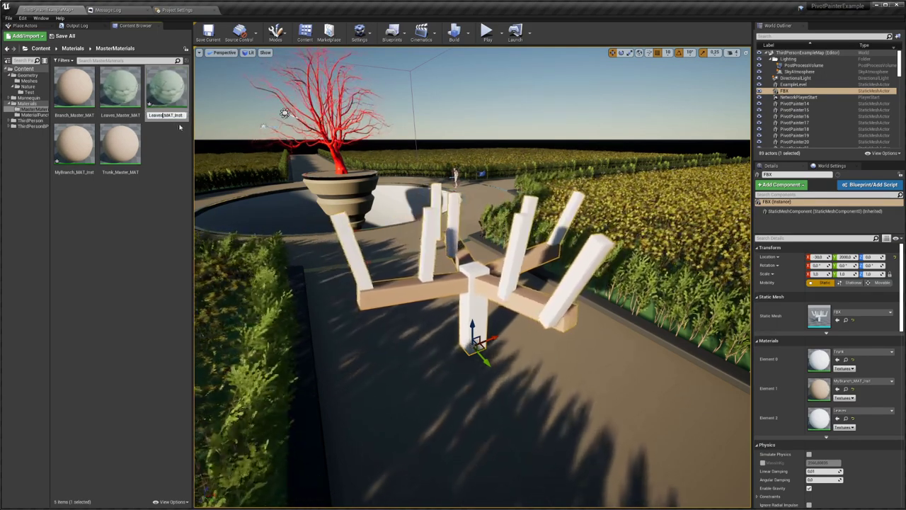
{"action": "key", "text": "Home"}
{"action": "type", "text": "My"}
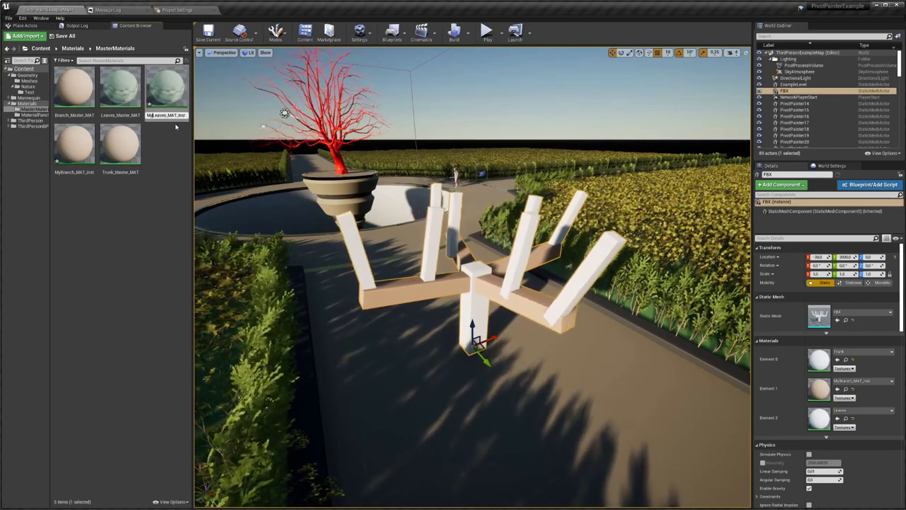
{"action": "key", "text": "Return"}
- Open MyLeaves_MAT_Inst, assign it to the tree's Element 2 slot and check the leaves on the tree
{"action": "key", "text": "Return"}
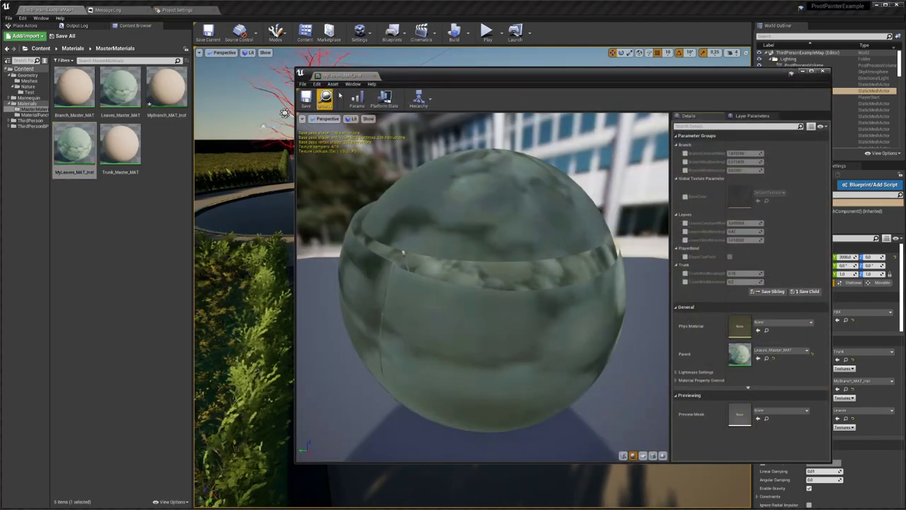
{"action": "left_click_drag", "start_coordinate": [427, 72], "coordinate": [330, 54]}
{"action": "left_click_drag", "start_coordinate": [74, 145], "coordinate": [819, 419]}
{"action": "left_click_drag", "start_coordinate": [380, 58], "coordinate": [876, 93]}
{"action": "right_click_drag", "start_coordinate": [538, 283], "coordinate": [545, 280]}
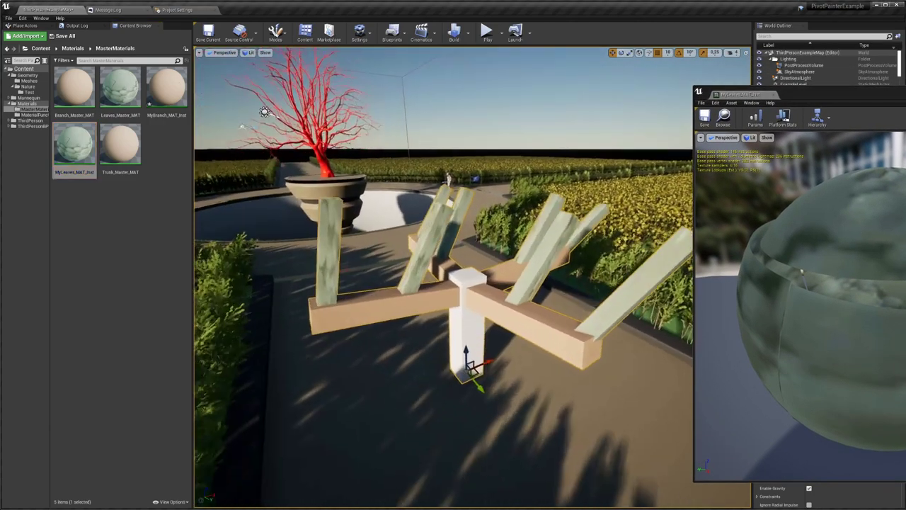
- Open MyBranch_MAT_Inst alongside the leaves instance and examine the branches on the tree
{"action": "left_click_drag", "start_coordinate": [845, 98], "coordinate": [357, 78]}
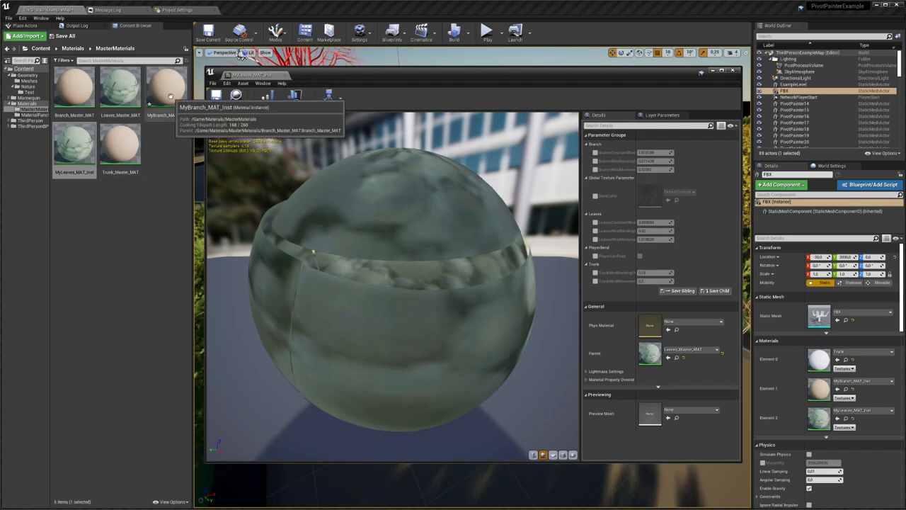
{"action": "double_click", "coordinate": [166, 88]}
{"action": "left_click_drag", "start_coordinate": [467, 75], "coordinate": [904, 106]}
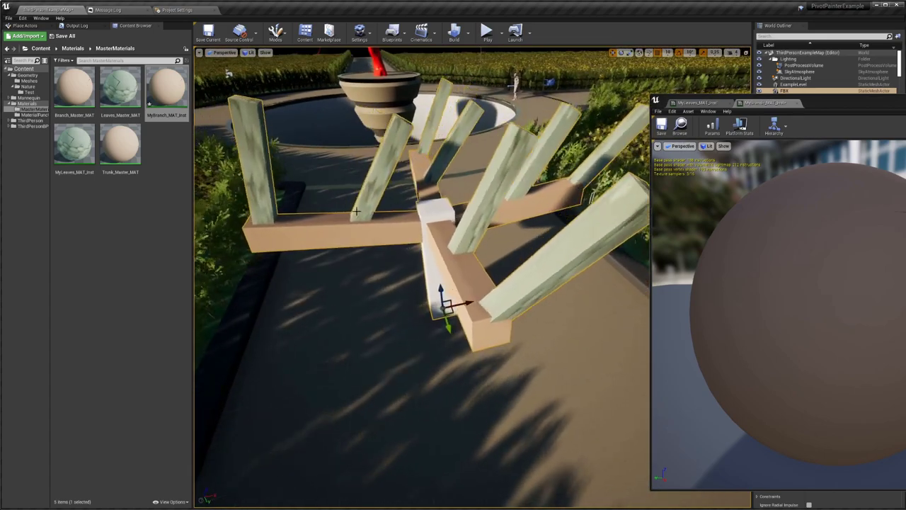
- Set BranchConstantWindBending to 7 in MyBranch_MAT_Inst, save it and check how the tree's branches move
{"action": "left_click_drag", "start_coordinate": [766, 96], "coordinate": [384, 73]}
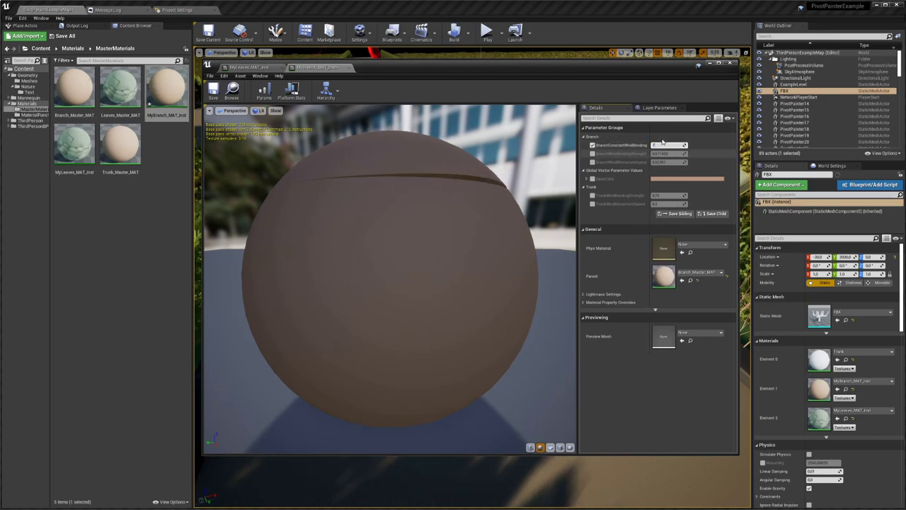
{"action": "left_click", "coordinate": [664, 144]}
{"action": "left_click", "coordinate": [215, 92]}
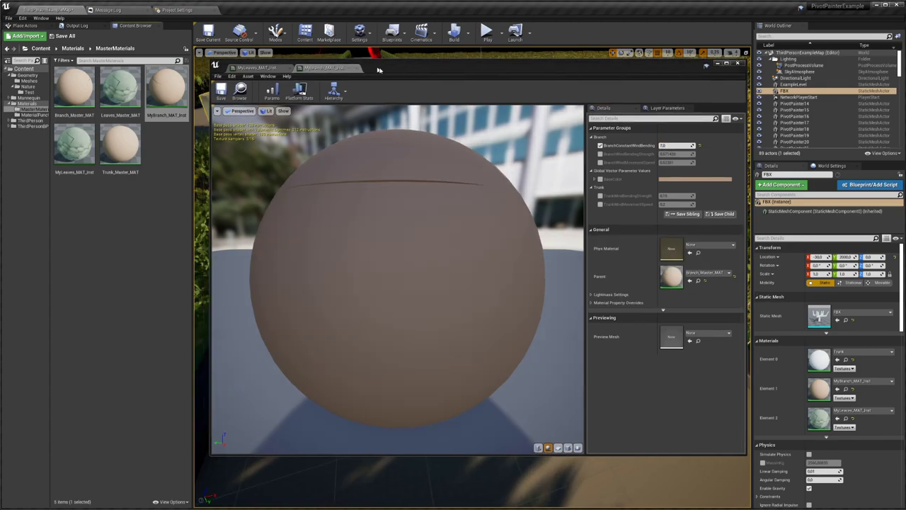
{"action": "left_click_drag", "start_coordinate": [377, 69], "coordinate": [858, 86]}
{"action": "scroll", "coordinate": [579, 283], "scroll_direction": "up", "scroll_amount": 3}
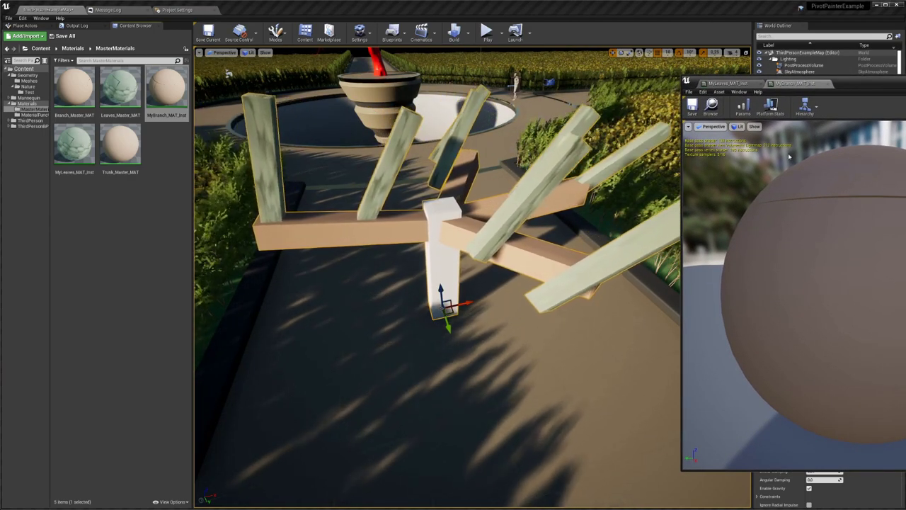
{"action": "left_click_drag", "start_coordinate": [871, 91], "coordinate": [769, 86]}
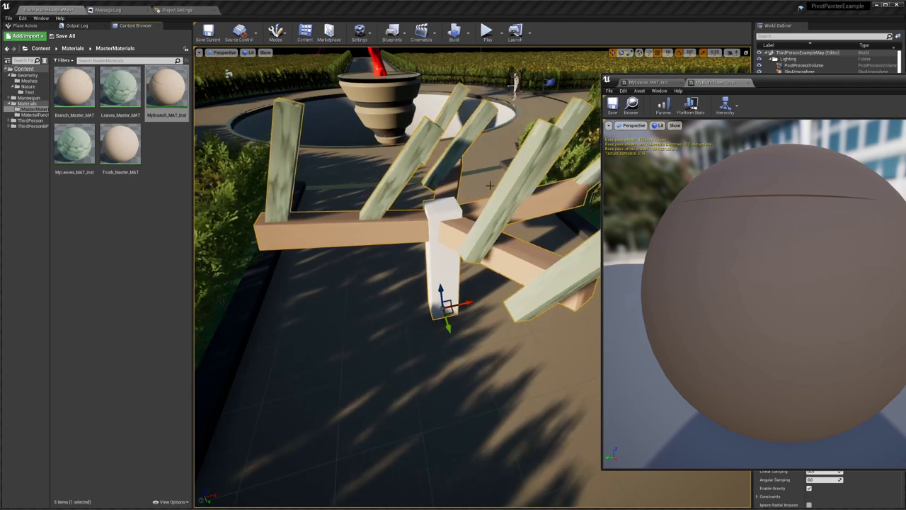
- Set BranchConstantWindBending to 7 in MyLeaves_MAT_Inst and inspect the leaves' attachment to the moving branches
{"action": "left_click_drag", "start_coordinate": [800, 86], "coordinate": [536, 72]}
{"action": "left_click", "coordinate": [399, 74]}
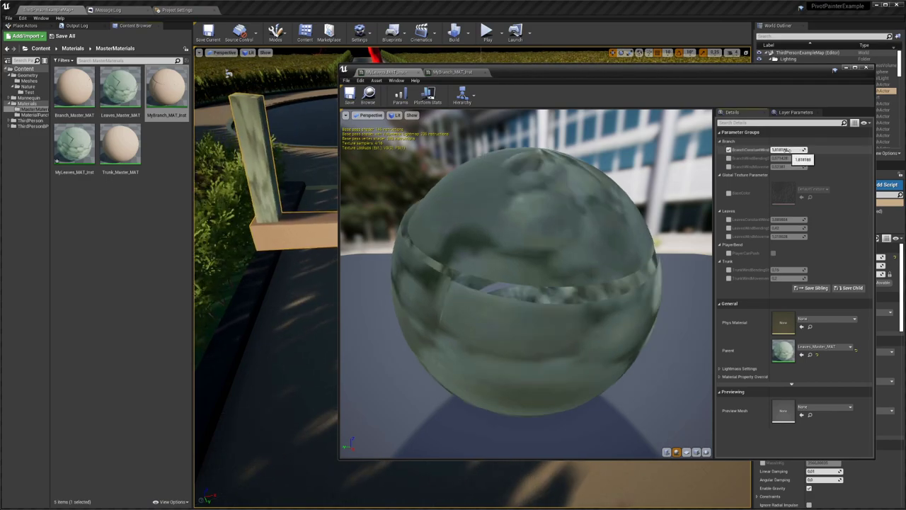
{"action": "type", "text": "7"}
{"action": "key", "text": "Return"}
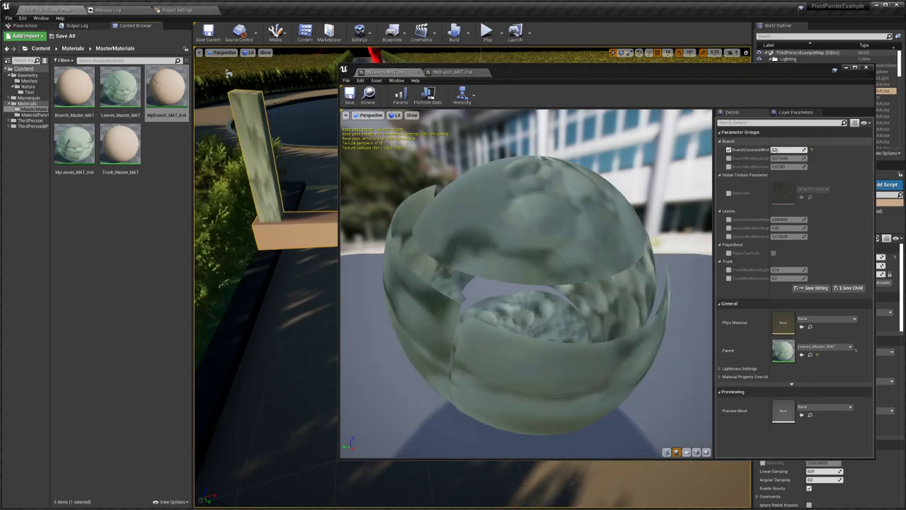
{"action": "left_click_drag", "start_coordinate": [507, 77], "coordinate": [902, 84]}
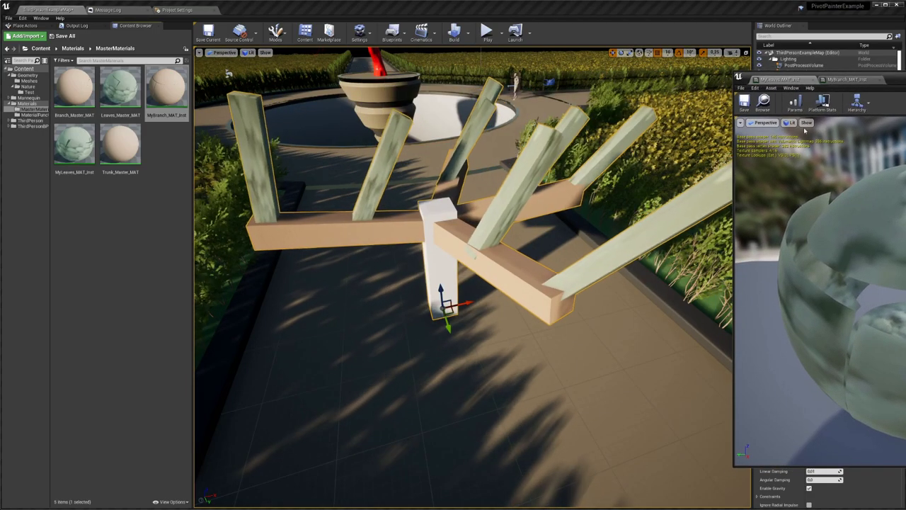
{"action": "right_click_drag", "start_coordinate": [549, 211], "coordinate": [566, 216]}
{"action": "right_click_drag", "start_coordinate": [473, 266], "coordinate": [473, 266]}
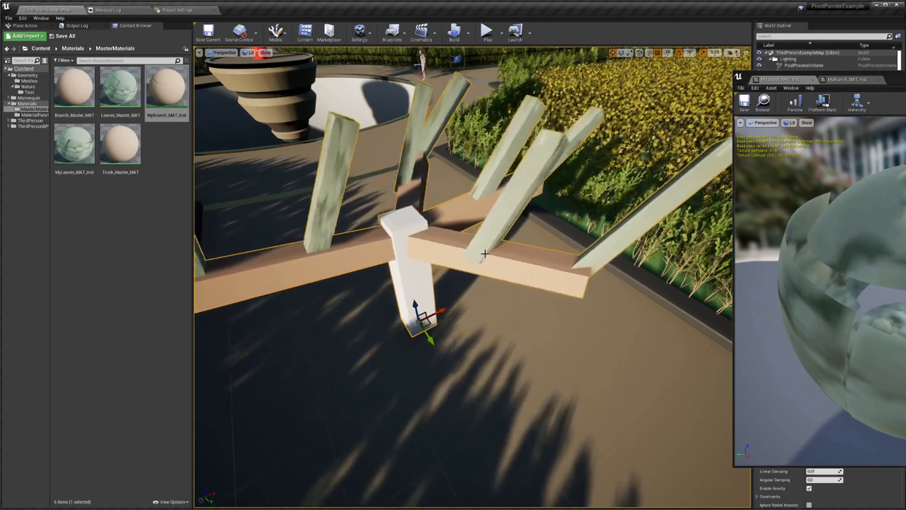
{"action": "mouse_move", "coordinate": [461, 255]}
{"action": "right_mouse_down"}
{"action": "mouse_move", "coordinate": [423, 277]}
{"action": "mouse_move", "coordinate": [464, 259]}
{"action": "right_mouse_up"}
{"action": "right_click_drag", "start_coordinate": [532, 254], "coordinate": [533, 254]}
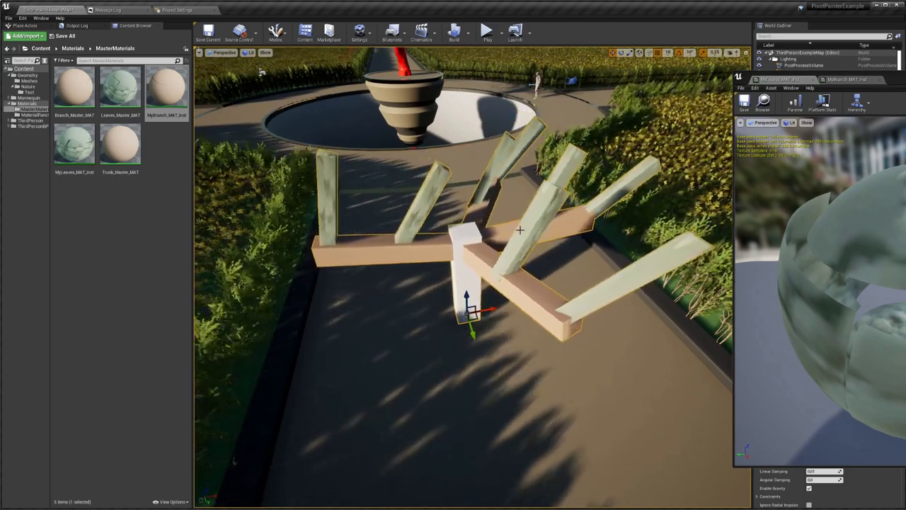
- Enable the PlayerCanPush option in MyLeaves_MAT_Inst and save the material instance
{"action": "left_click_drag", "start_coordinate": [897, 81], "coordinate": [567, 74]}
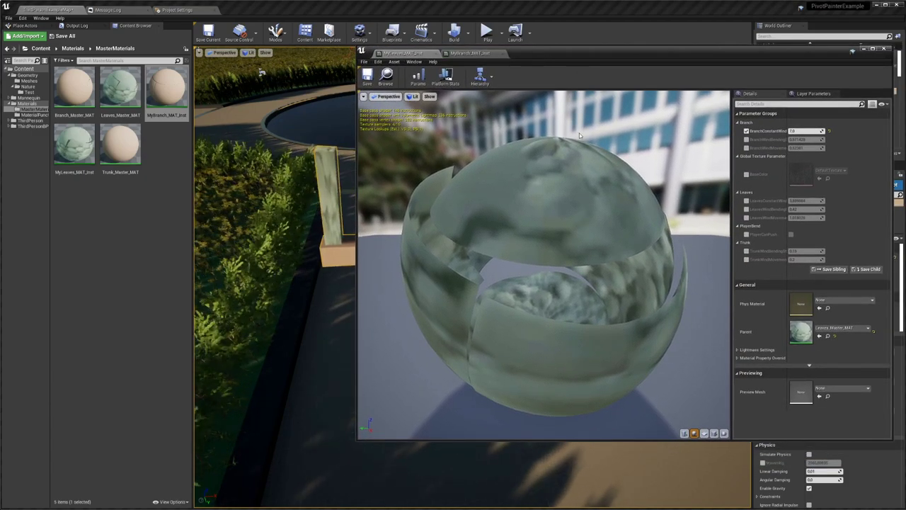
{"action": "left_click_drag", "start_coordinate": [713, 55], "coordinate": [630, 68]}
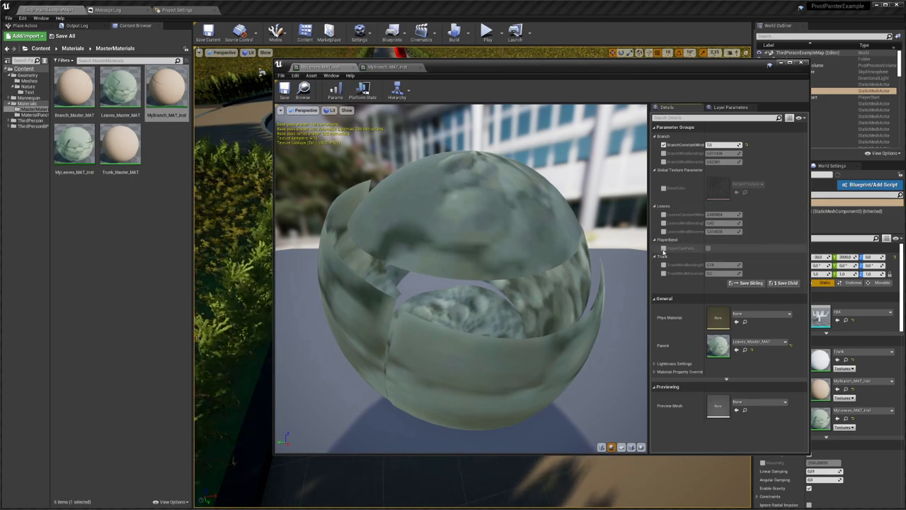
{"action": "left_click", "coordinate": [663, 248]}
{"action": "left_click", "coordinate": [708, 248]}
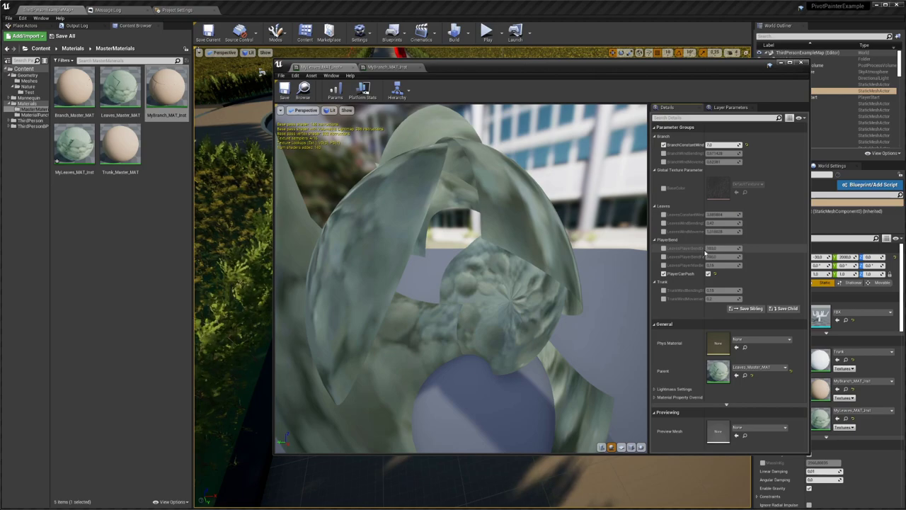
{"action": "left_click", "coordinate": [291, 91]}
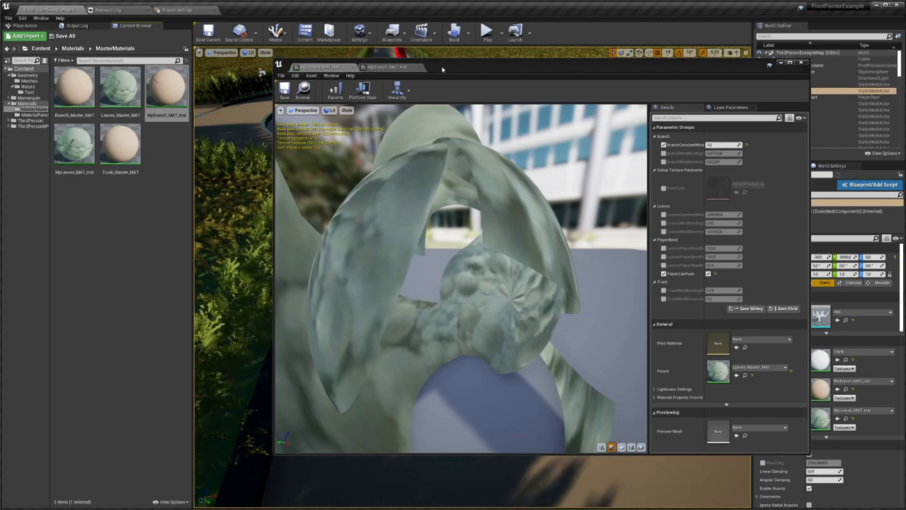
{"action": "left_click", "coordinate": [284, 90]}
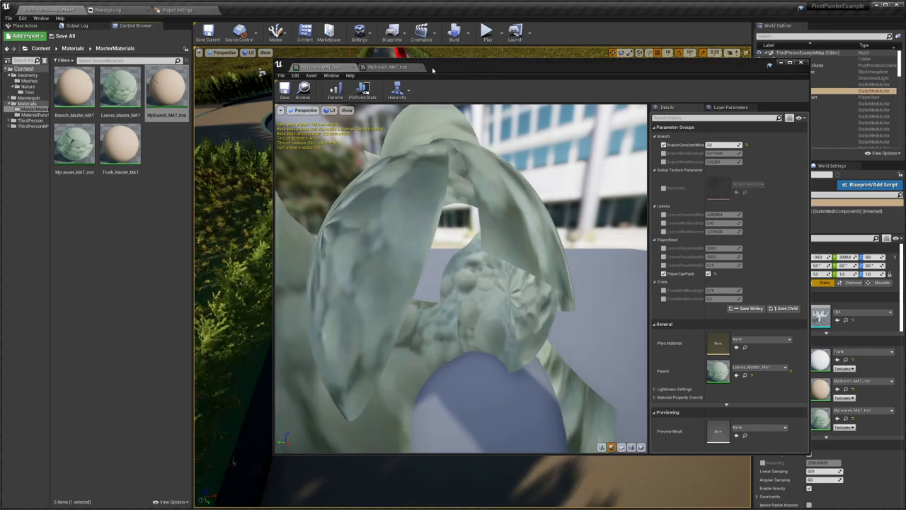
- Lower the tree into the path so its branches sit close to the ground, and frame it
{"action": "left_click_drag", "start_coordinate": [430, 68], "coordinate": [905, 93]}
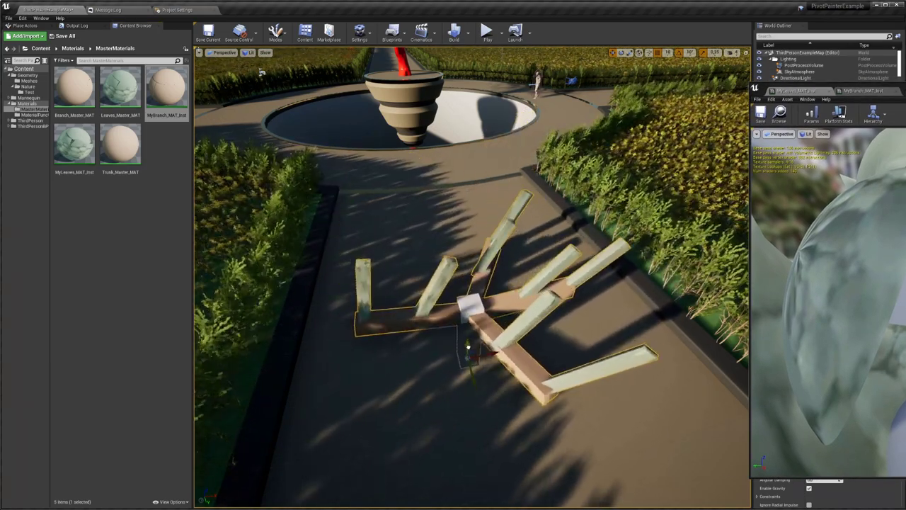
{"action": "key", "text": "f"}
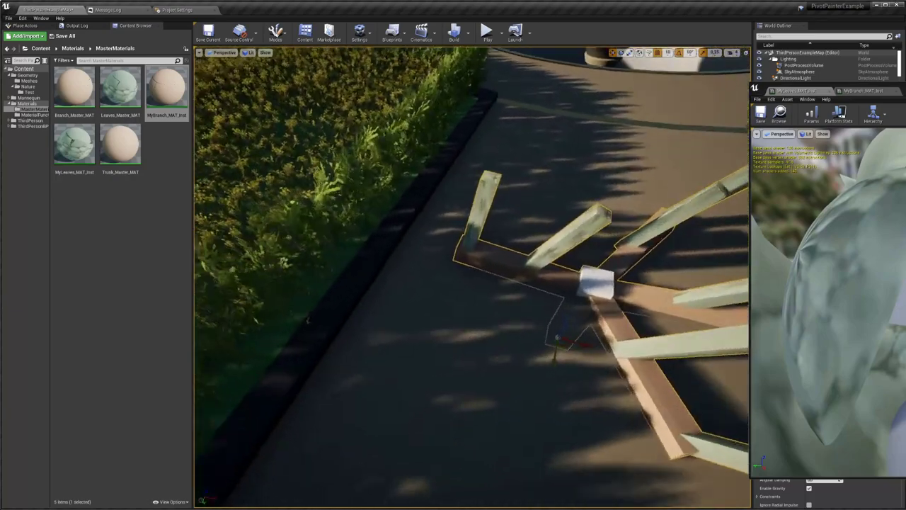
{"action": "mouse_move", "coordinate": [459, 359]}
{"action": "left_mouse_down", "text": "alt"}
{"action": "mouse_move", "coordinate": [538, 312]}
{"action": "mouse_move", "coordinate": [503, 340]}
{"action": "mouse_move", "coordinate": [446, 304]}
{"action": "mouse_move", "coordinate": [459, 358]}
{"action": "left_mouse_up", "text": "alt"}
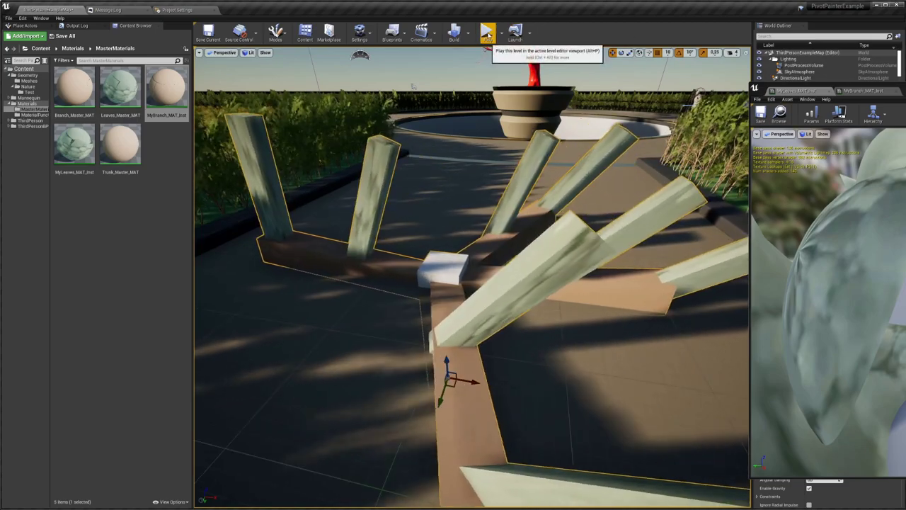
- Play the level from near the tree, run the character into its leaves, and stop playing
{"action": "left_click", "coordinate": [487, 33]}
{"action": "left_click", "coordinate": [525, 170]}
{"action": "key", "text": "w"}
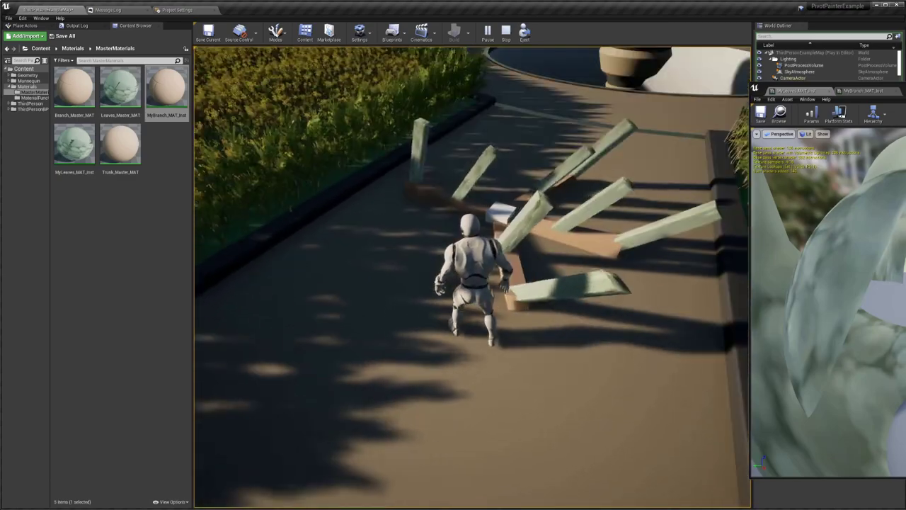
{"action": "key", "text": "Escape"}
- Open the tree's FBX static mesh, remove its collision and save the mesh
{"action": "left_click_drag", "start_coordinate": [905, 92], "coordinate": [366, 145]}
{"action": "double_click", "coordinate": [828, 322]}
{"action": "left_click_drag", "start_coordinate": [416, 133], "coordinate": [479, 52]}
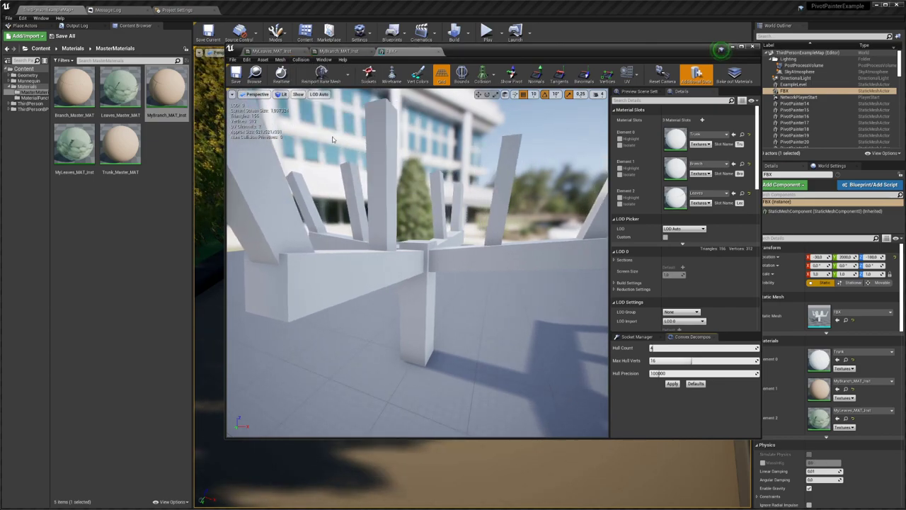
{"action": "left_click", "coordinate": [240, 80]}
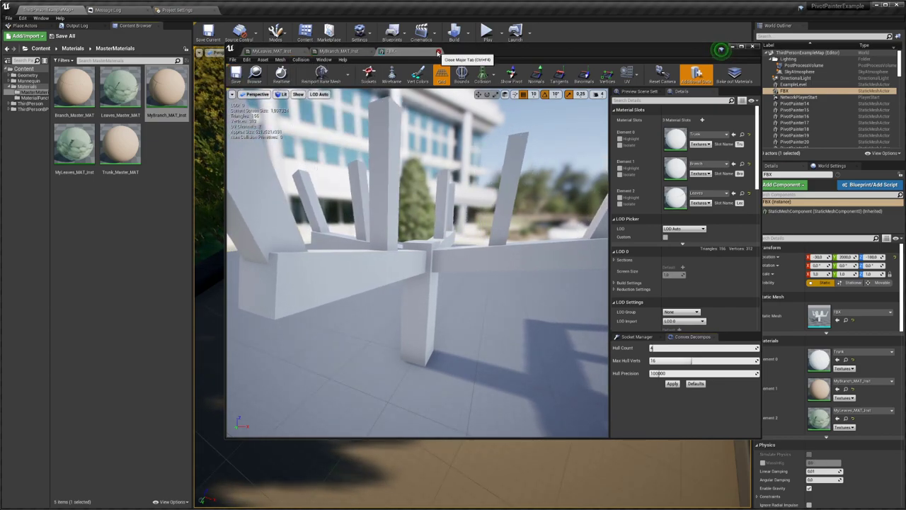
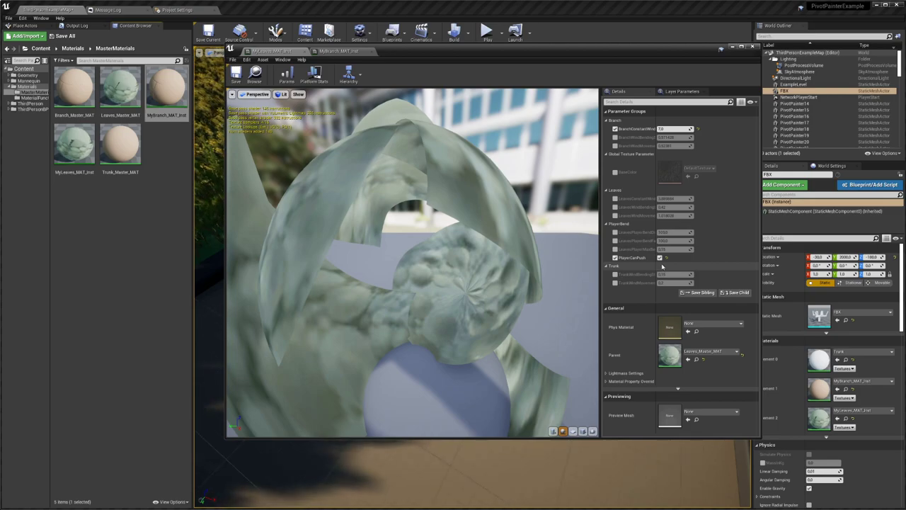
- Switch PlayerCanPush off in MyLeaves_MAT_Inst and turn it back on
{"action": "left_click", "coordinate": [660, 258]}
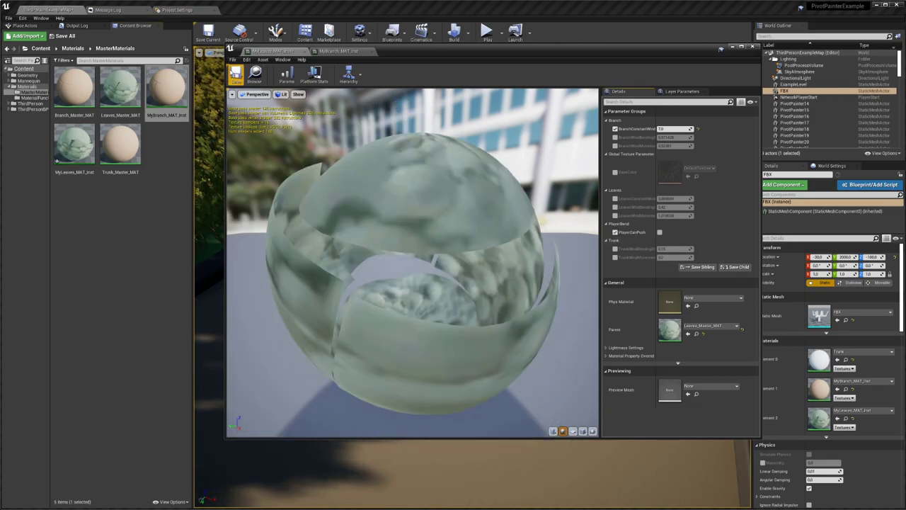
{"action": "left_click", "coordinate": [660, 231]}
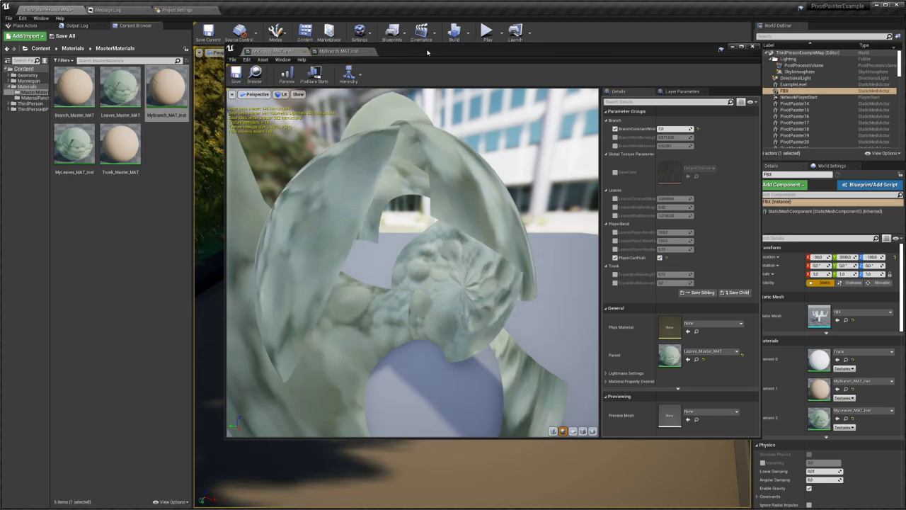
- Play the level, walk the character in among the tree's branches and eject from the character
{"action": "left_click_drag", "start_coordinate": [427, 52], "coordinate": [905, 67]}
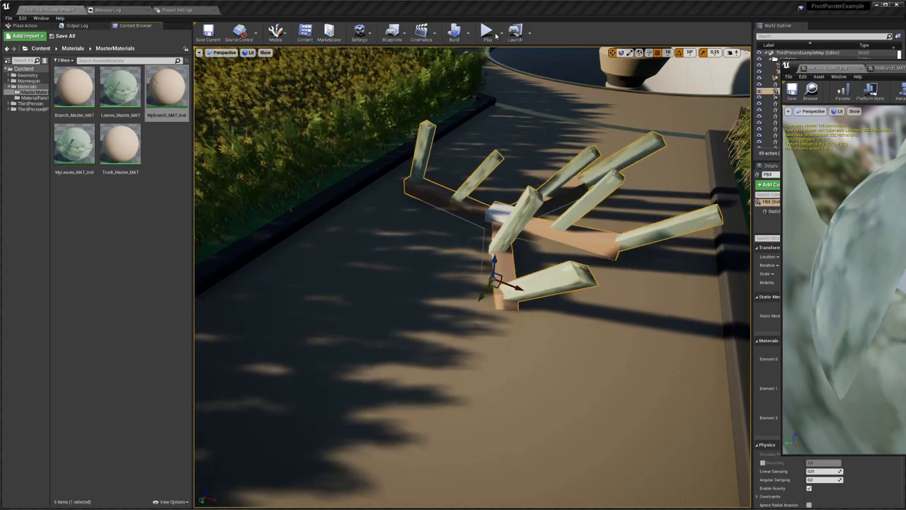
{"action": "left_click", "coordinate": [487, 31]}
{"action": "key", "text": "w"}
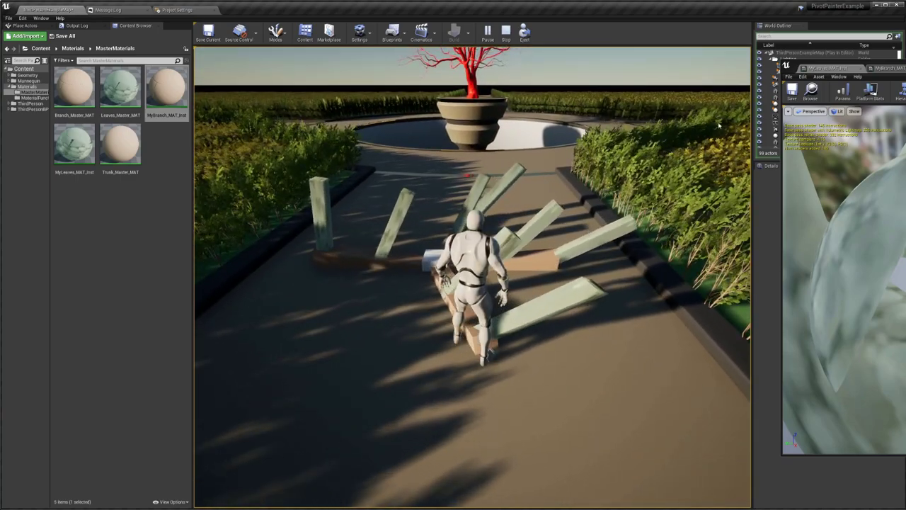
{"action": "left_click", "coordinate": [524, 32]}
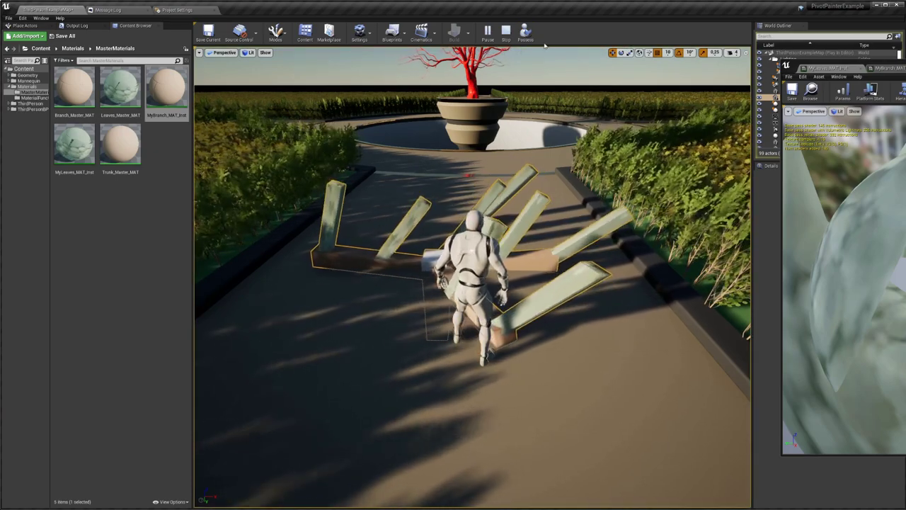
- Enable LeavesPlayerBendDistance in MyLeaves_MAT_Inst, set it to 200 and save the material instance
{"action": "left_click_drag", "start_coordinate": [905, 68], "coordinate": [29, 84]}
{"action": "left_click_drag", "start_coordinate": [216, 79], "coordinate": [111, 90]}
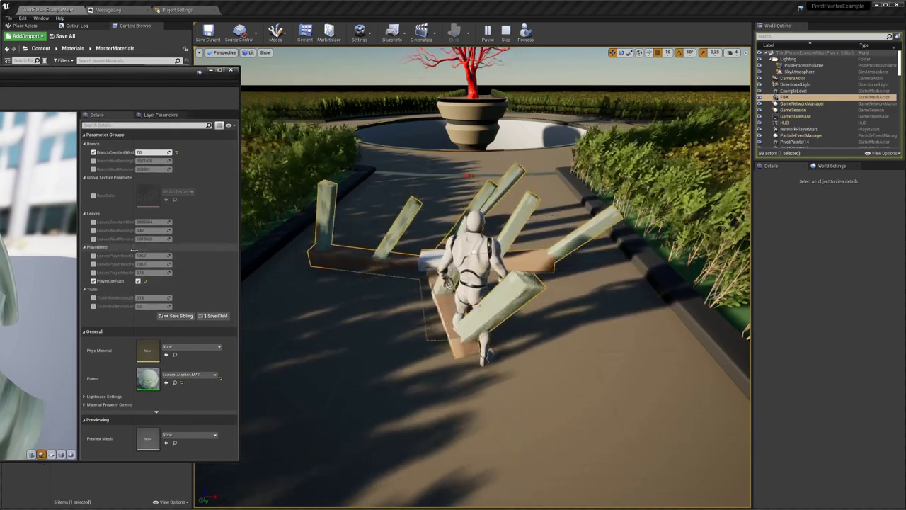
{"action": "left_click_drag", "start_coordinate": [133, 249], "coordinate": [146, 252]}
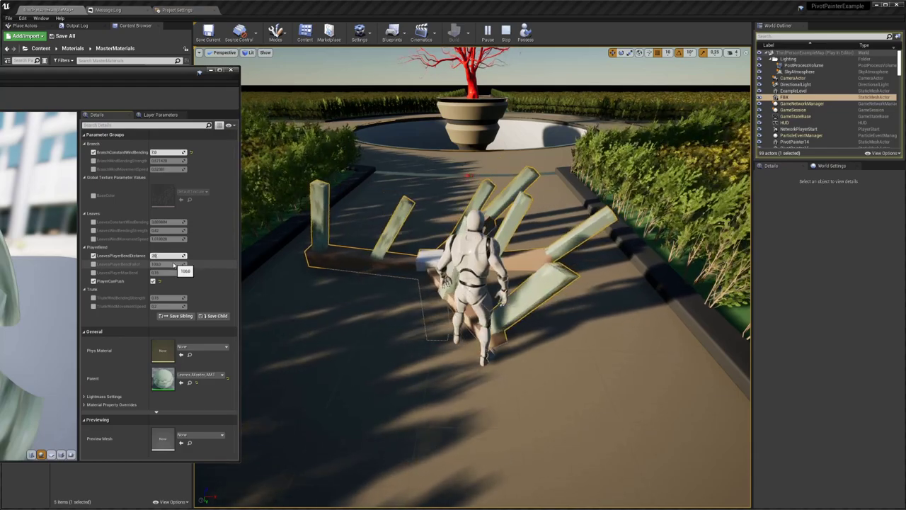
{"action": "left_click", "coordinate": [167, 256]}
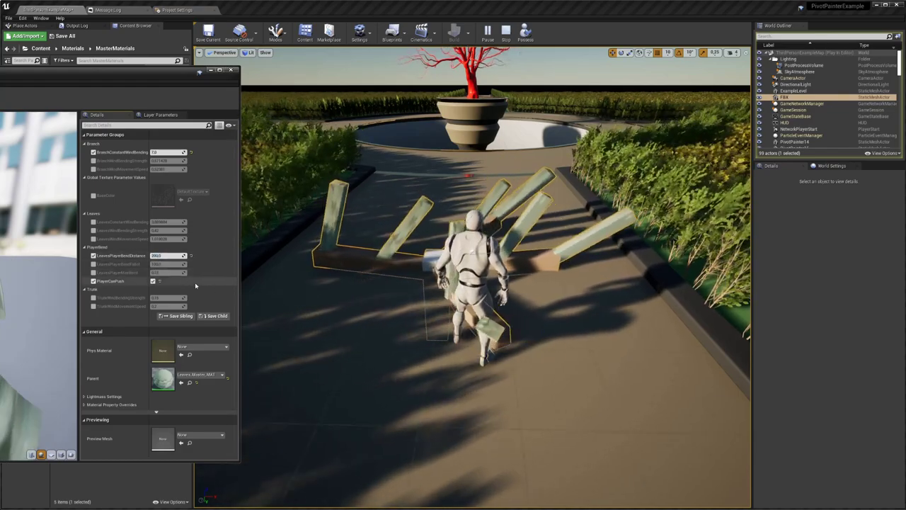
{"action": "left_click_drag", "start_coordinate": [112, 76], "coordinate": [599, 83]}
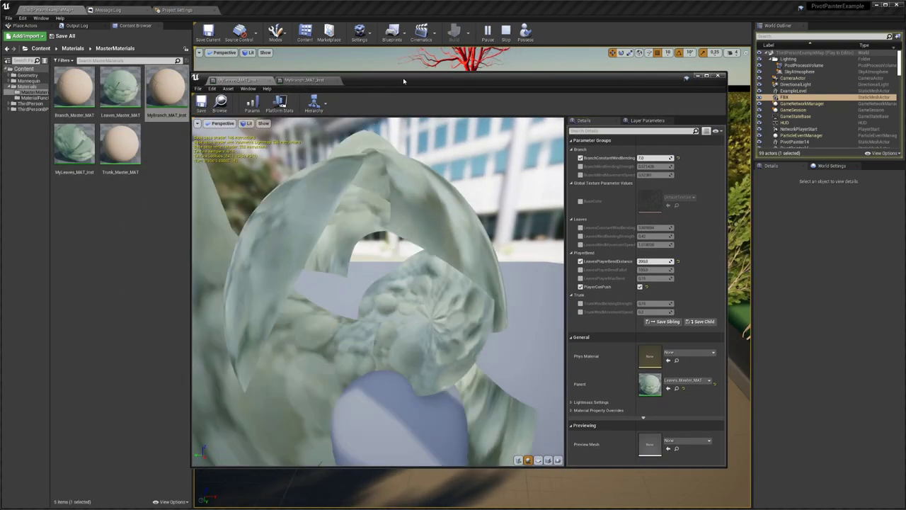
{"action": "left_click_drag", "start_coordinate": [409, 80], "coordinate": [902, 132]}
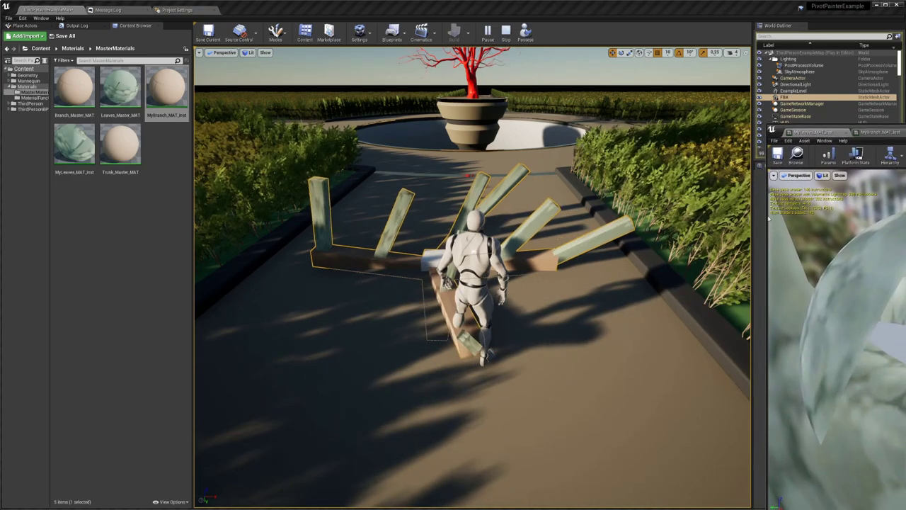
- Possess the character again and run it back and forth through the tree to test the leaf bending
{"action": "right_click", "coordinate": [535, 292]}
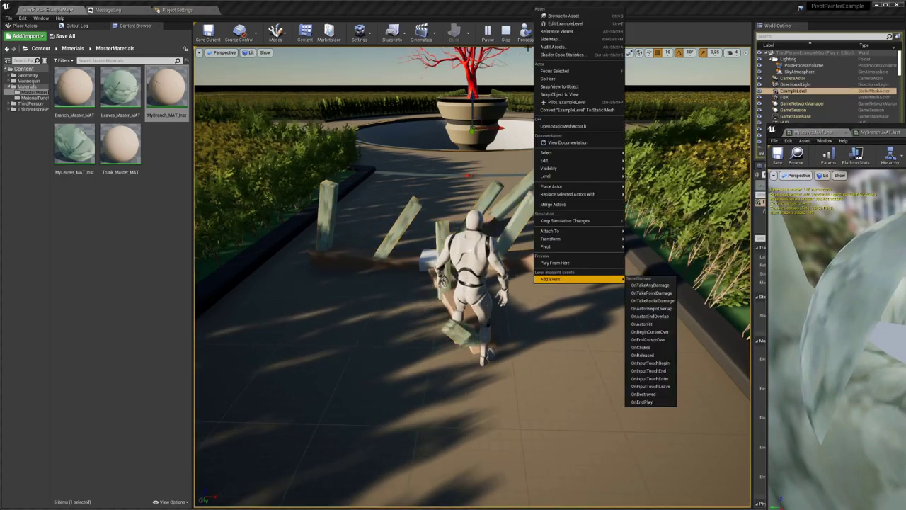
{"action": "left_click", "coordinate": [524, 33]}
{"action": "left_click", "coordinate": [473, 277]}
{"action": "key", "text": "s"}
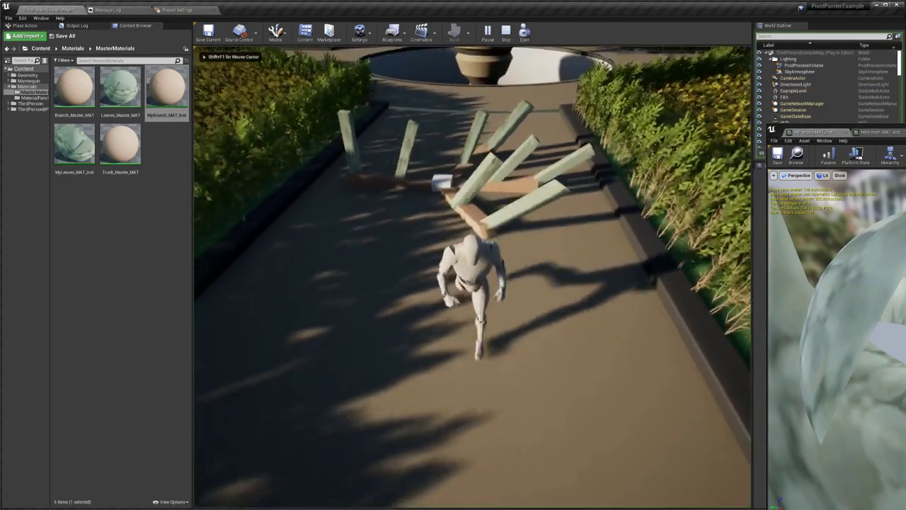
{"action": "key", "text": "w"}
{"action": "key", "text": "s"}
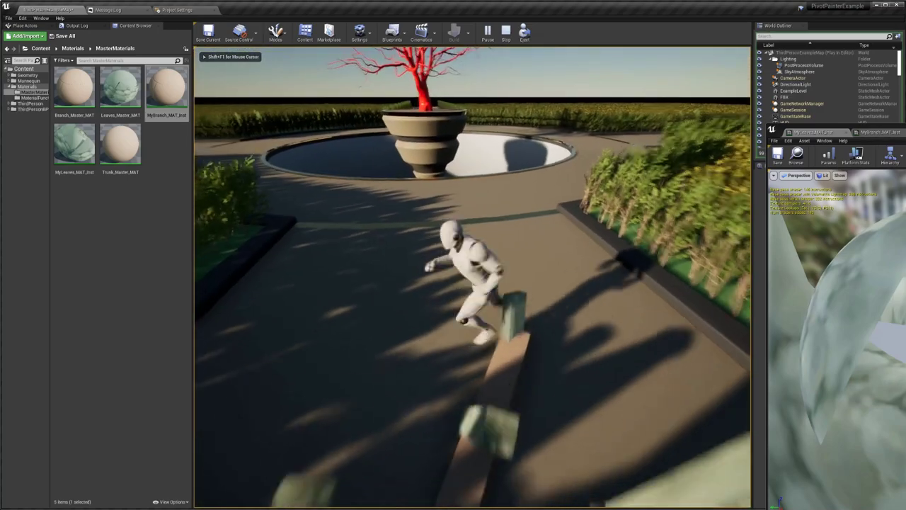
{"action": "key", "text": "w"}
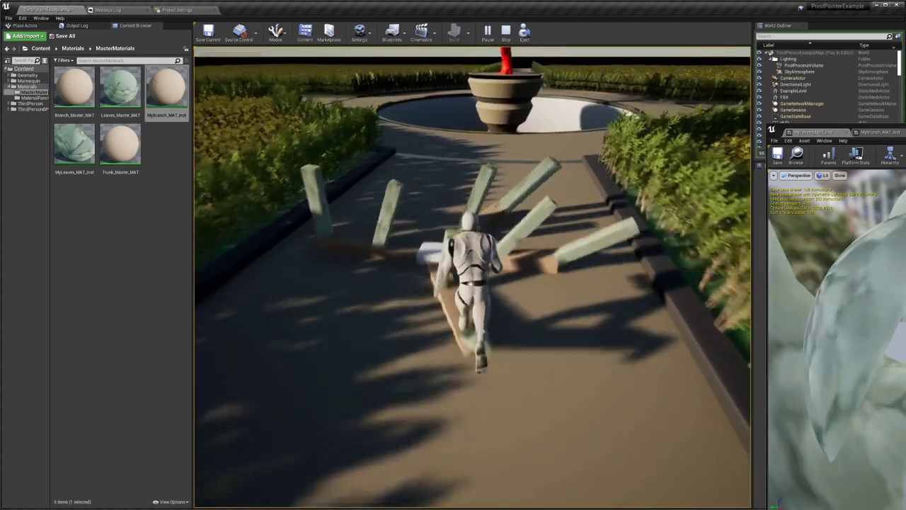
- Run the character back out of the tree and lower LeavesPlayerBendDistance in MyLeaves_MAT_Inst below 200
{"action": "key", "text": "s"}
{"action": "key", "text": "s"}
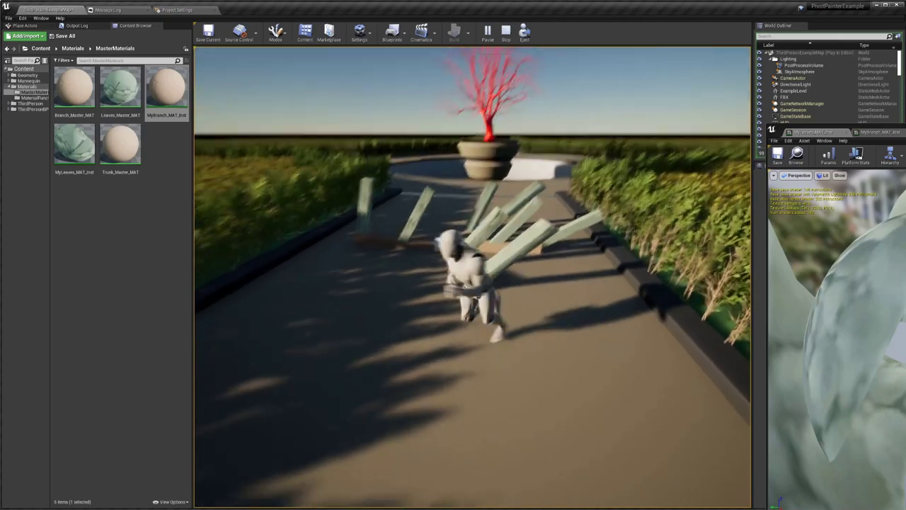
{"action": "key", "text": "shift+F1"}
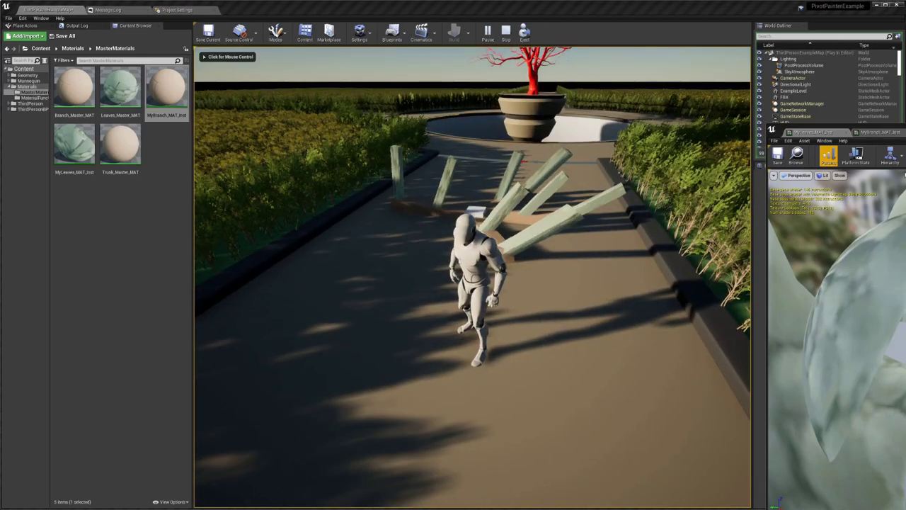
{"action": "left_click_drag", "start_coordinate": [905, 135], "coordinate": [310, 66]}
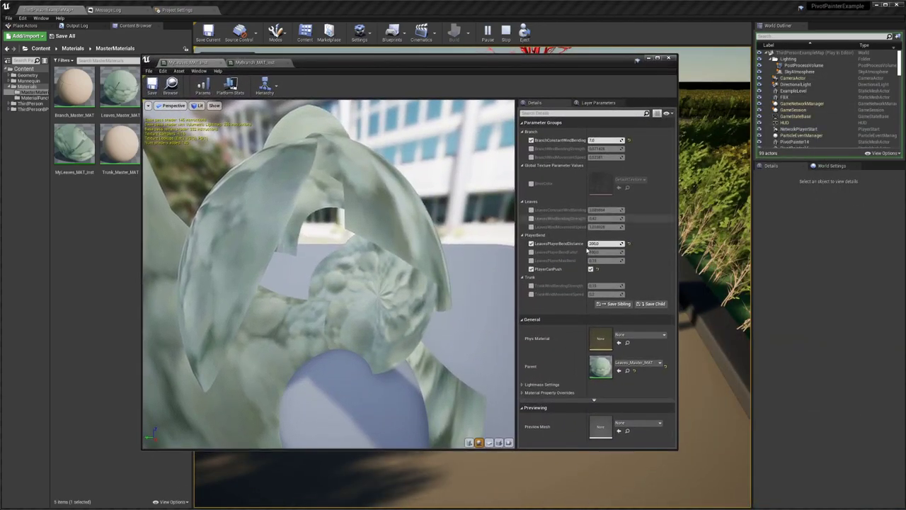
{"action": "left_click", "coordinate": [628, 244]}
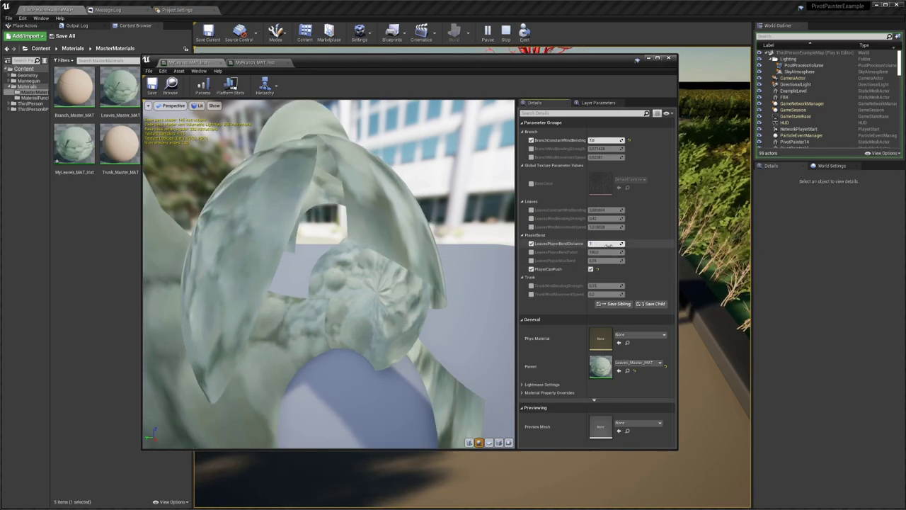
{"action": "key", "text": "Return"}
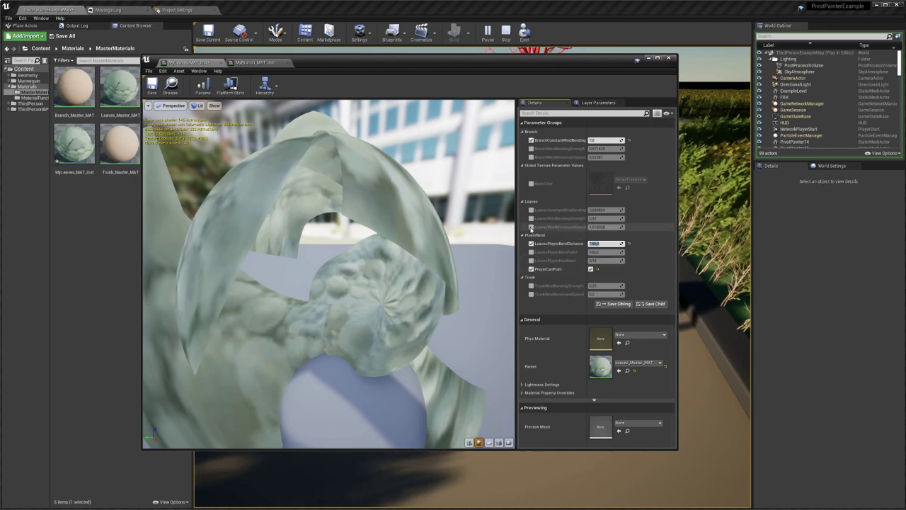
- Enable LeavesConstantWindBending, LeavesWindBendingStrength and LeavesWindMovementSpeed in MyLeaves_MAT_Inst, set all three to 0 and save the instance
{"action": "left_click", "coordinate": [531, 227]}
{"action": "left_click", "coordinate": [532, 218]}
{"action": "left_click", "coordinate": [531, 210]}
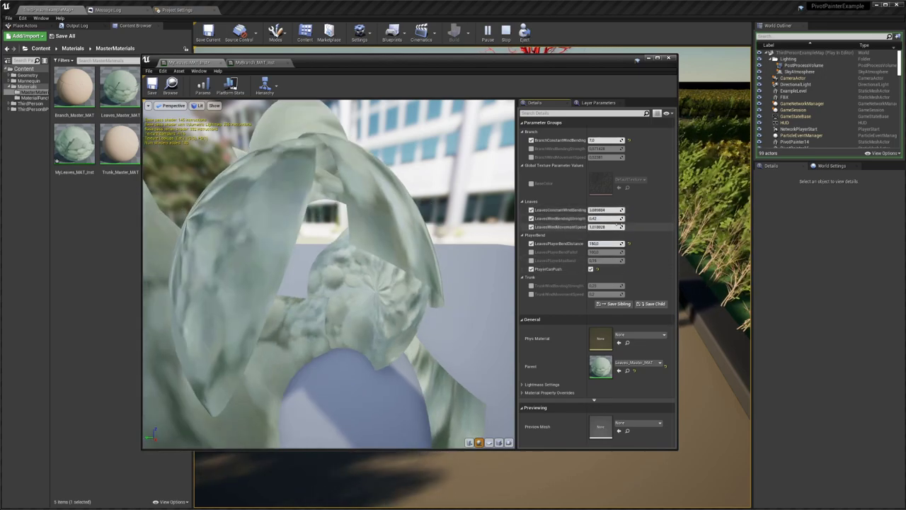
{"action": "left_click", "coordinate": [609, 219]}
{"action": "left_click", "coordinate": [610, 210]}
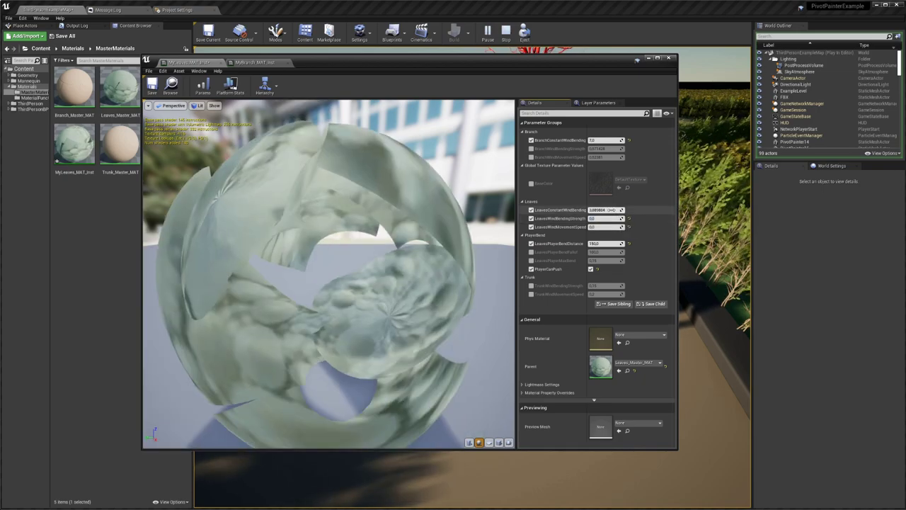
{"action": "type", "text": "0"}
{"action": "key", "text": "Return"}
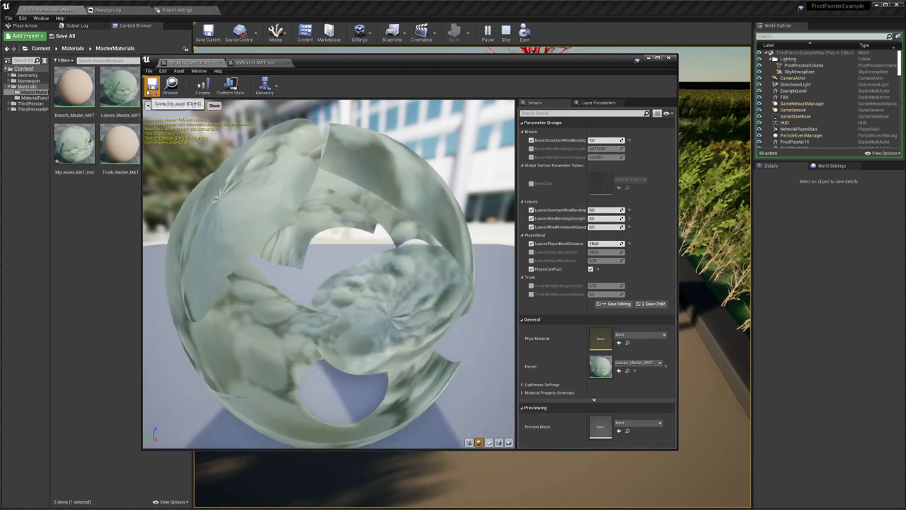
{"action": "left_click_drag", "start_coordinate": [312, 68], "coordinate": [905, 70]}
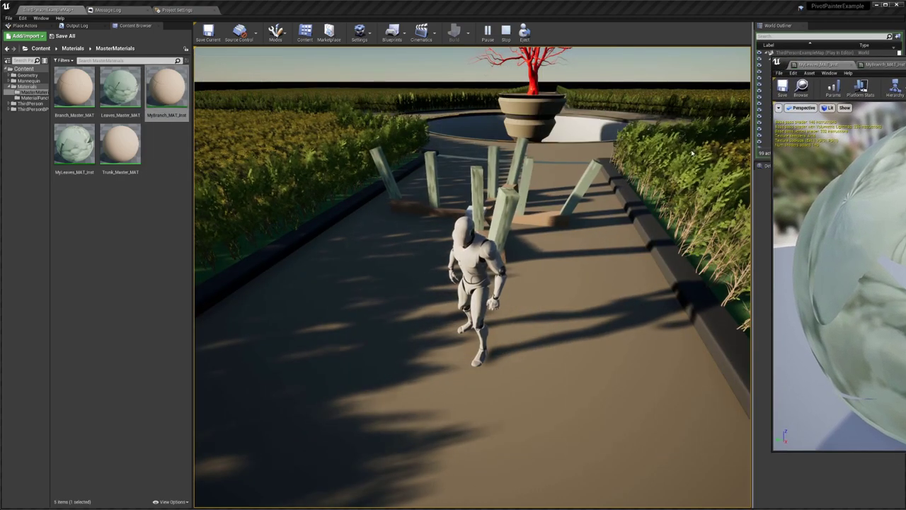
- Eject from the character, possess it again and run it through and around the tree to test the bending without leaf wind
{"action": "left_click", "coordinate": [525, 32]}
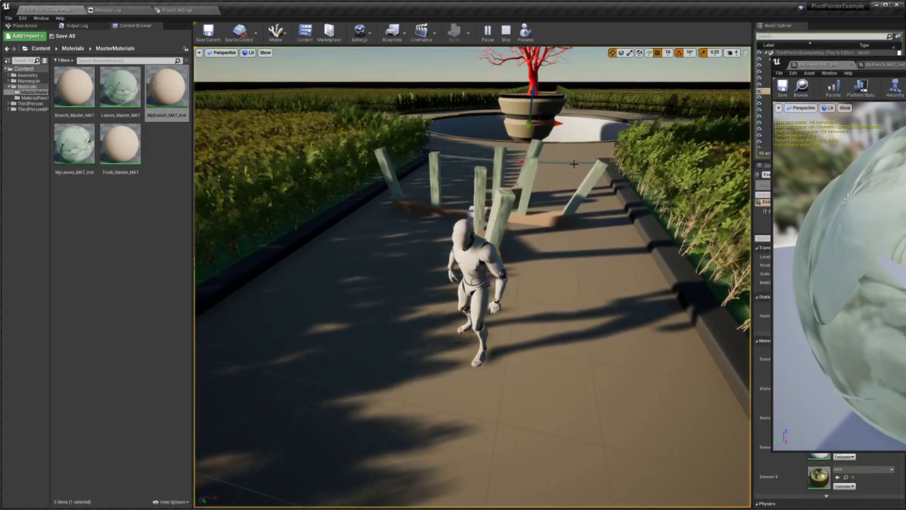
{"action": "left_click", "coordinate": [526, 34]}
{"action": "left_click", "coordinate": [532, 70]}
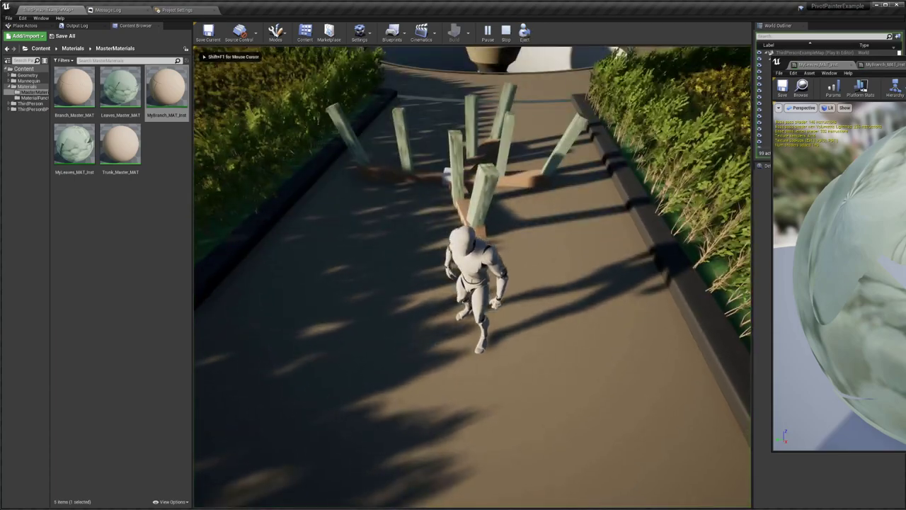
{"action": "key", "text": "w"}
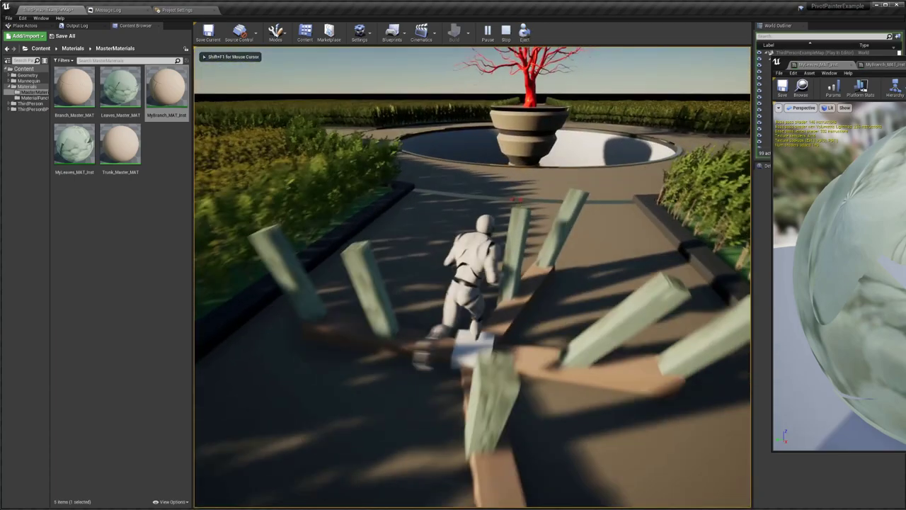
{"action": "key", "text": "a"}
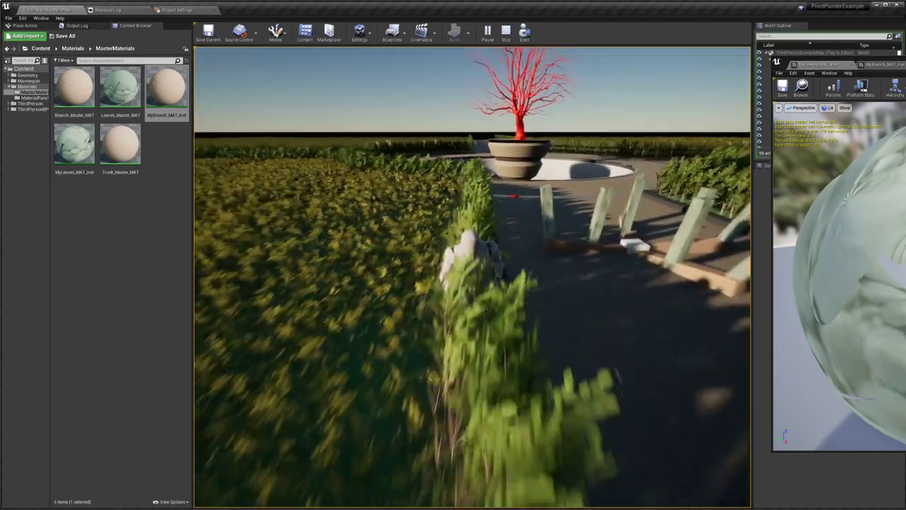
{"action": "key", "text": "w"}
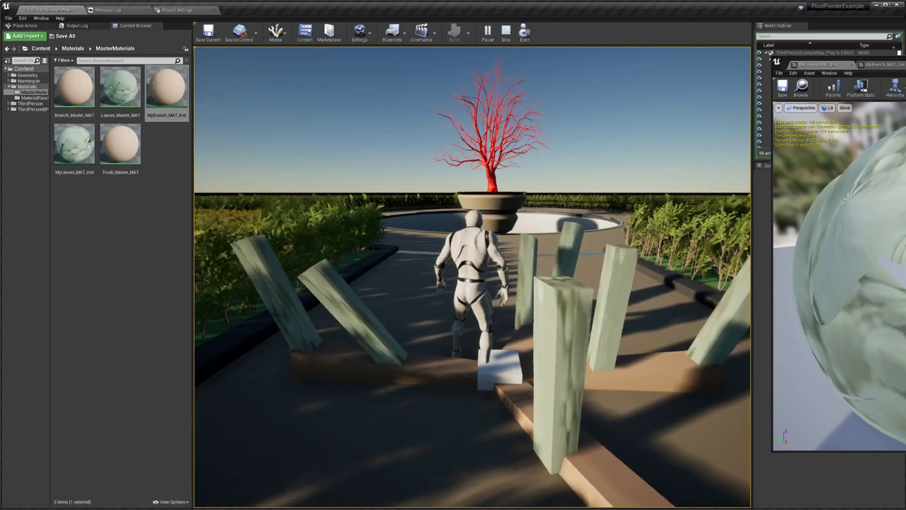
- Reset LeavesPlayerBendDistance in MyLeaves_MAT_Inst to its default, enable LeavesPlayerMaxBend and set it to 0.1
{"action": "key", "text": "shift+F1"}
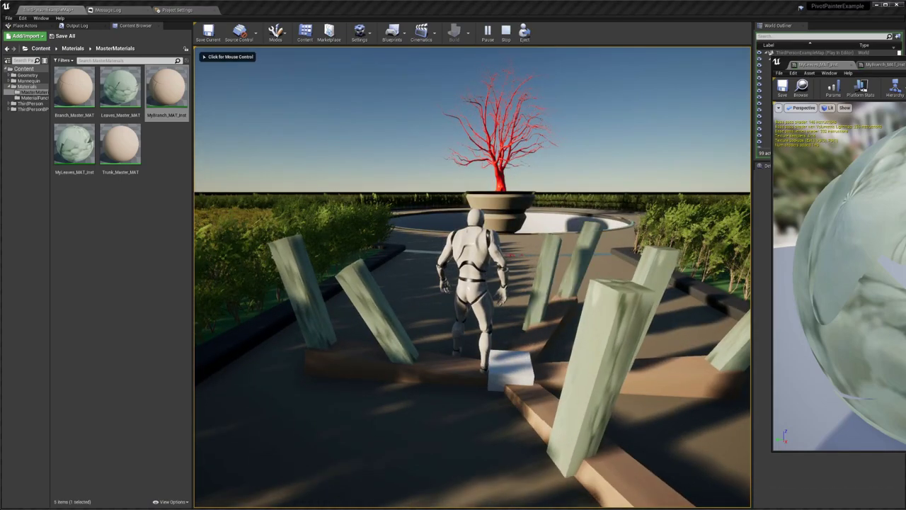
{"action": "left_click_drag", "start_coordinate": [905, 65], "coordinate": [232, 66]}
{"action": "left_click_drag", "start_coordinate": [411, 63], "coordinate": [185, 77]}
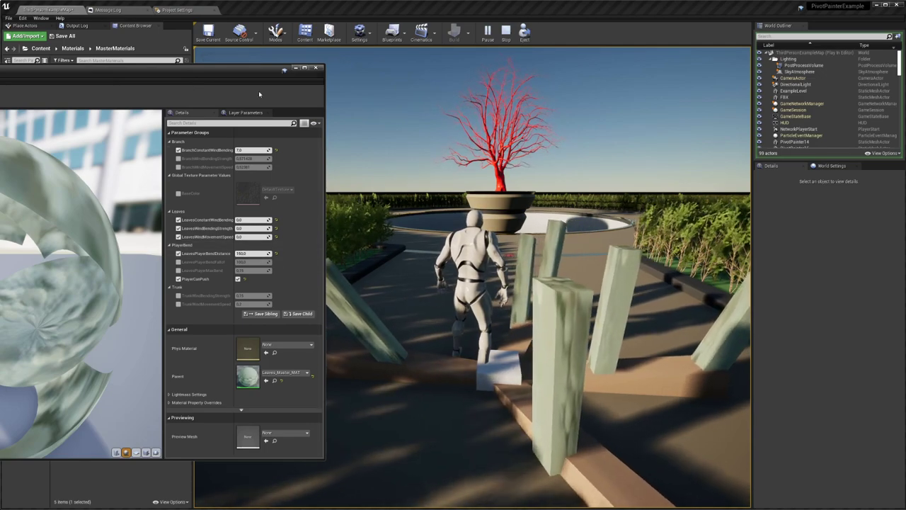
{"action": "left_click_drag", "start_coordinate": [258, 91], "coordinate": [161, 101]}
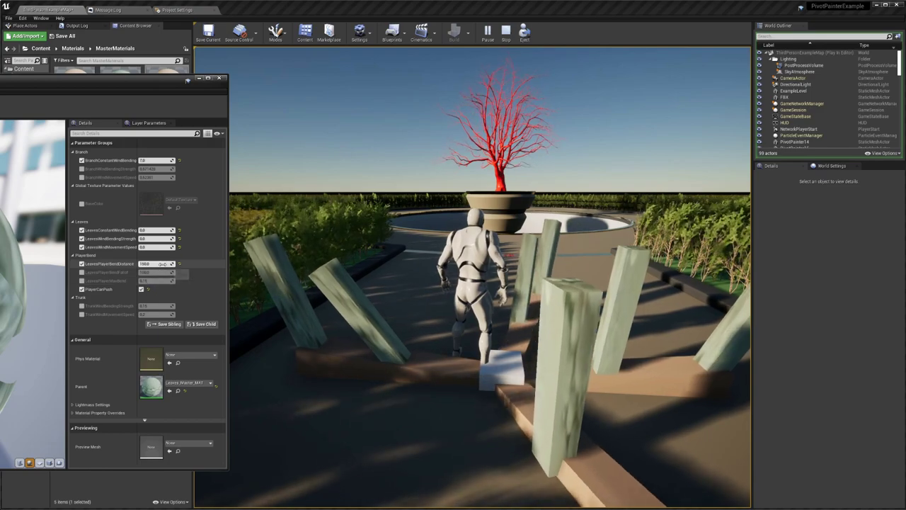
{"action": "left_click_drag", "start_coordinate": [165, 264], "coordinate": [161, 264]}
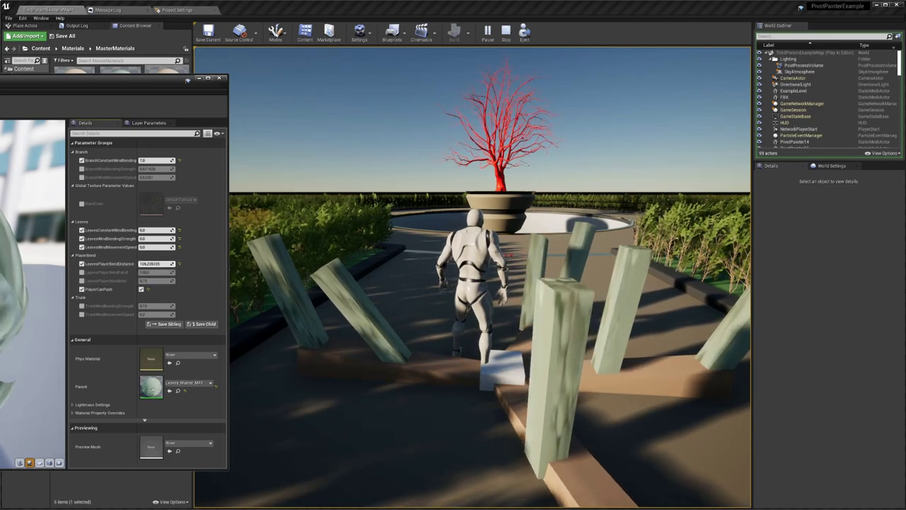
{"action": "left_click", "coordinate": [180, 265]}
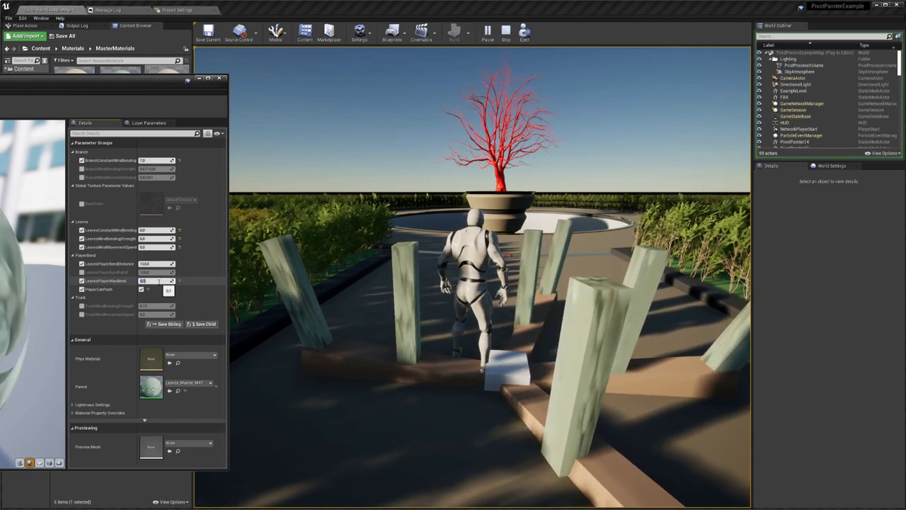
- Take control of the character again and move it among the branches to test the reduced maximum leaf bend
{"action": "left_click", "coordinate": [276, 133]}
{"action": "key", "text": "w"}
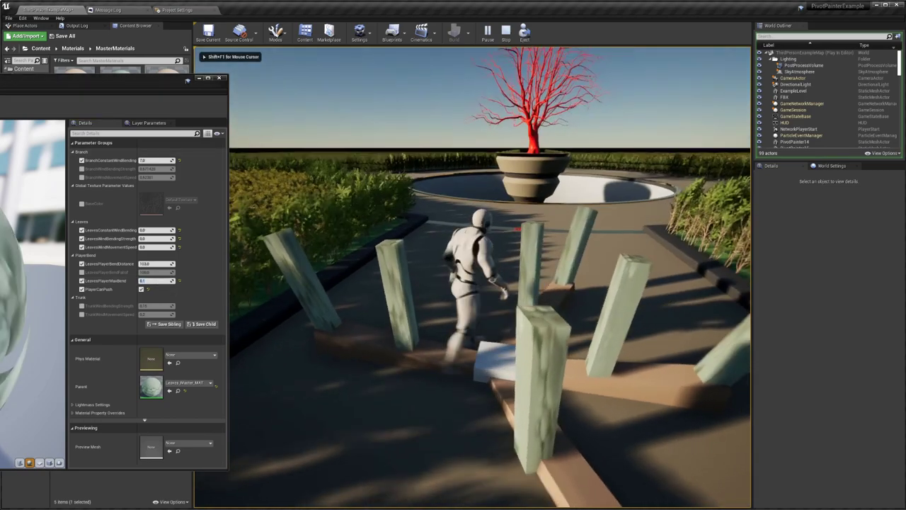
{"action": "key", "text": "s"}
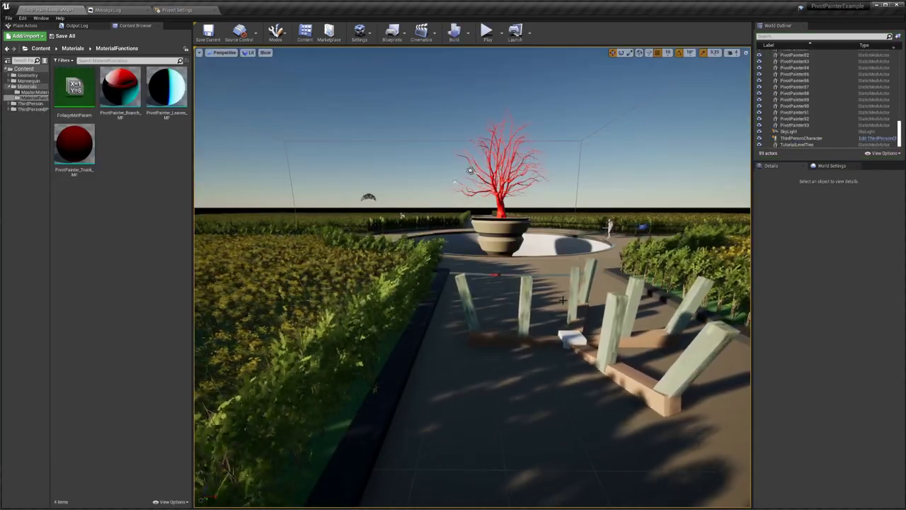
- Open the ThirdPersonCharacter actor's blueprint and select the Set Vector Parameter Value node in its Event Graph
{"action": "mouse_move", "coordinate": [563, 300]}
{"action": "right_mouse_down"}
{"action": "mouse_move", "coordinate": [477, 324]}
{"action": "mouse_move", "coordinate": [527, 321]}
{"action": "mouse_move", "coordinate": [512, 324]}
{"action": "mouse_move", "coordinate": [453, 320]}
{"action": "mouse_move", "coordinate": [531, 311]}
{"action": "mouse_move", "coordinate": [561, 324]}
{"action": "mouse_move", "coordinate": [566, 290]}
{"action": "mouse_move", "coordinate": [587, 327]}
{"action": "right_mouse_up"}
{"action": "left_click", "coordinate": [566, 304]}
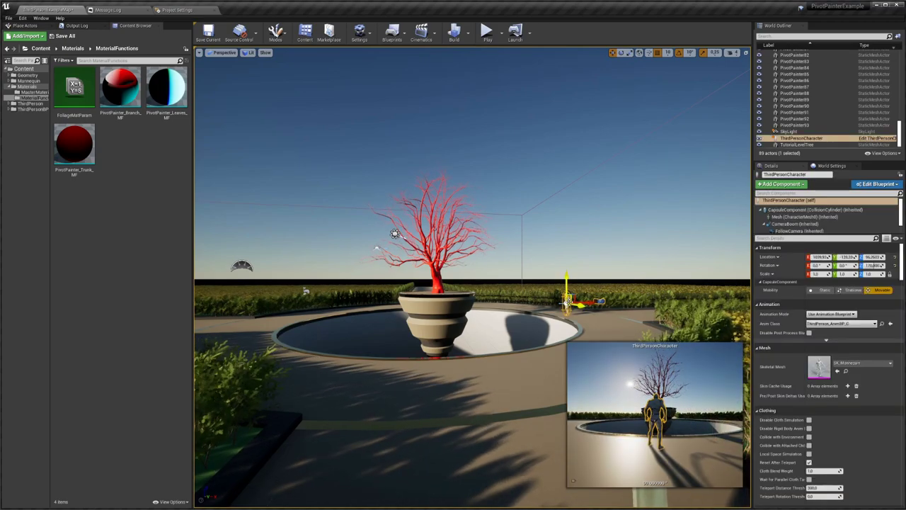
{"action": "left_click", "coordinate": [876, 186]}
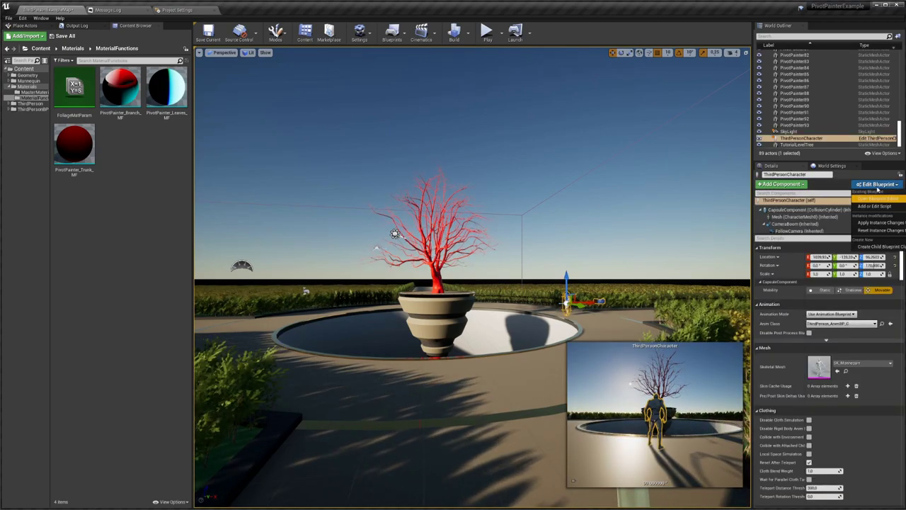
{"action": "left_click", "coordinate": [878, 199]}
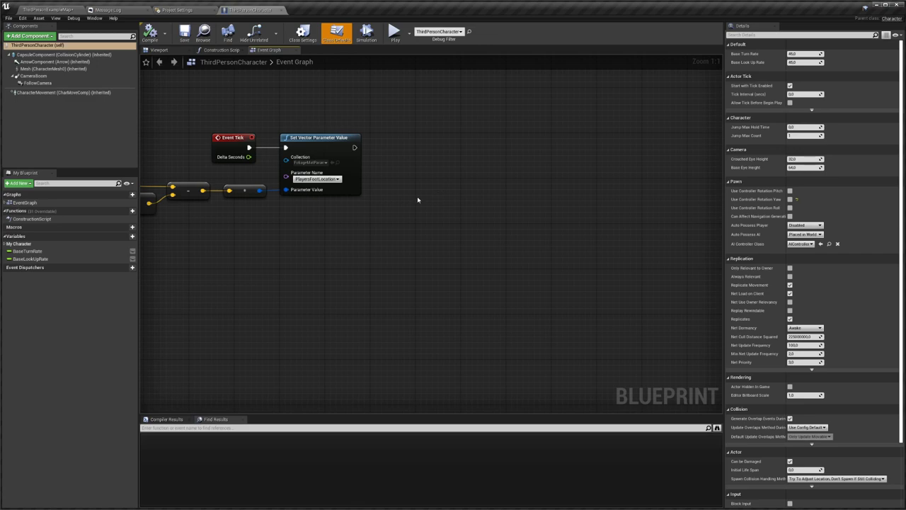
{"action": "right_click_drag", "start_coordinate": [417, 196], "coordinate": [574, 239]}
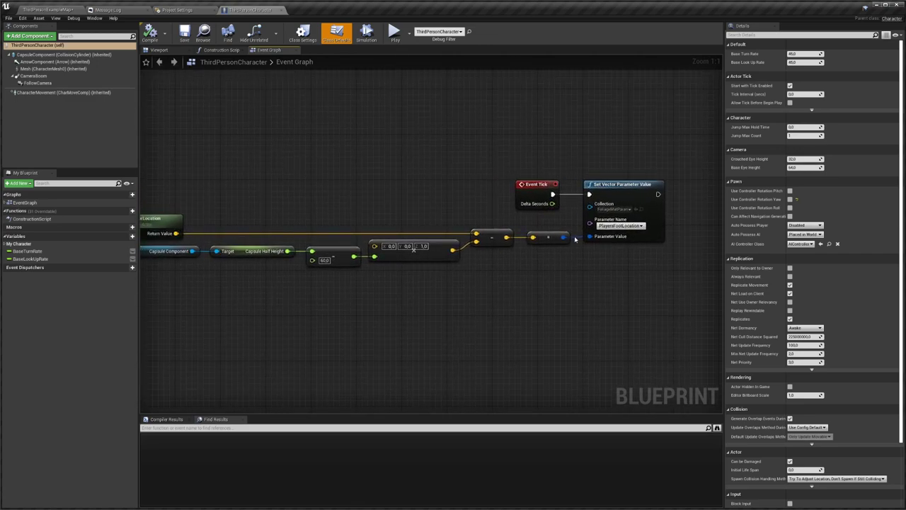
{"action": "left_click", "coordinate": [635, 207]}
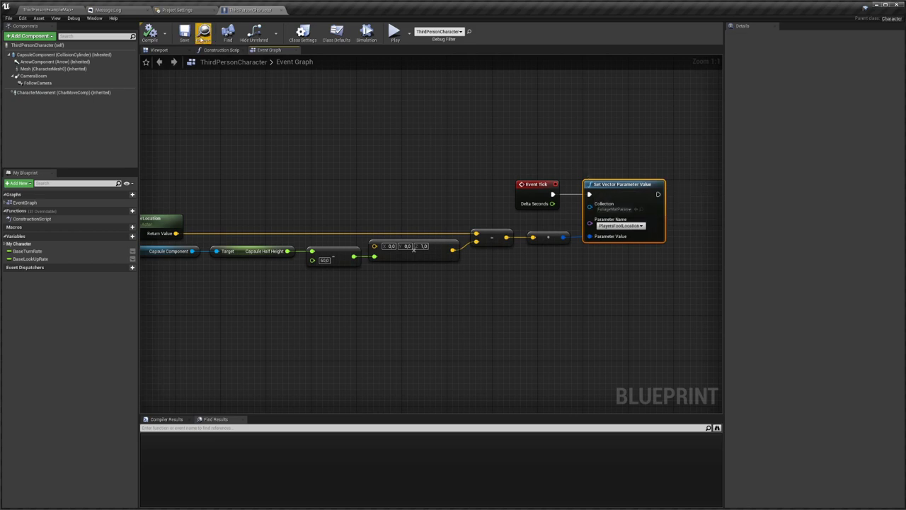
- Open the FoliageMatParam parameter collection to view its scalar and vector parameters, and return to the level
{"action": "left_click", "coordinate": [67, 10]}
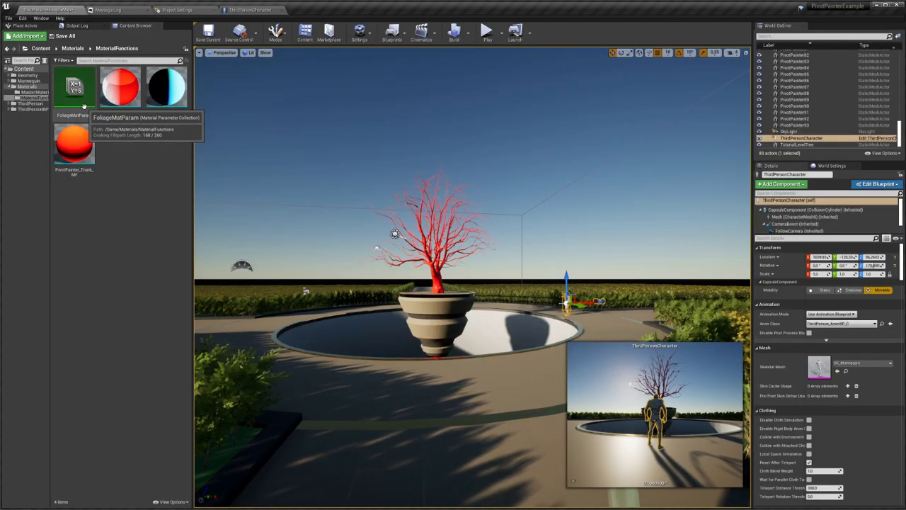
{"action": "double_click", "coordinate": [79, 100]}
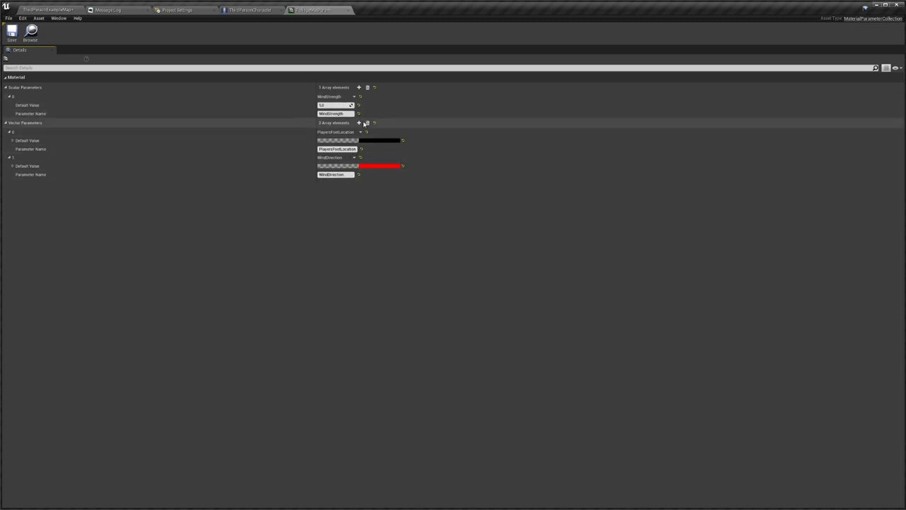
{"action": "left_click", "coordinate": [53, 12]}
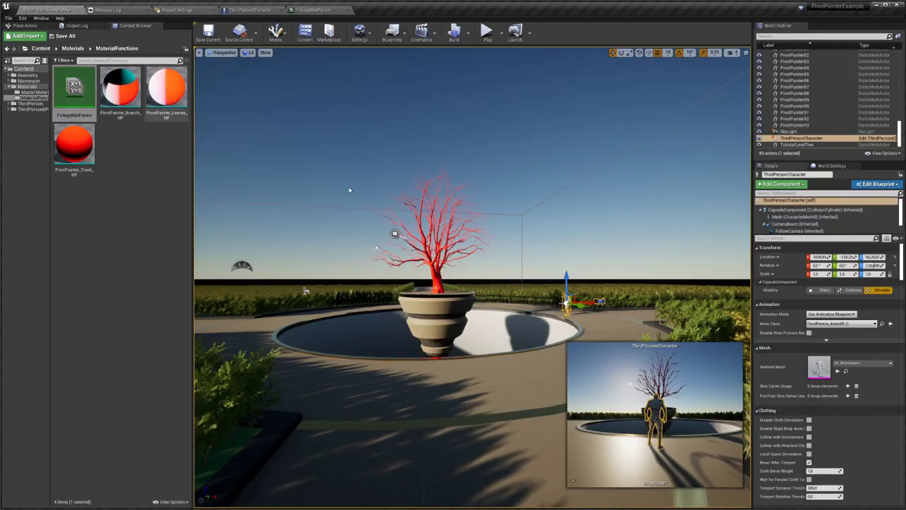
{"action": "right_click_drag", "start_coordinate": [268, 294], "coordinate": [323, 306]}
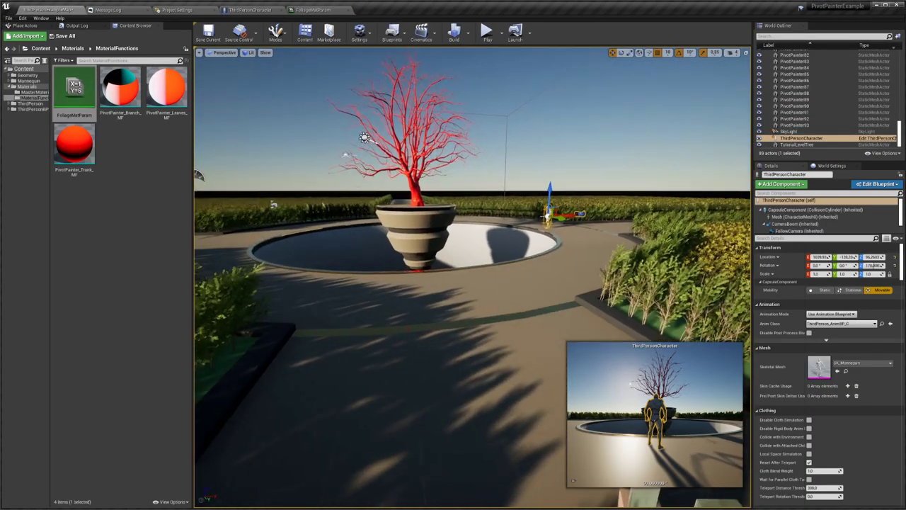
- Return to the ThirdPersonCharacter Event Graph, examine the nodes feeding PlayersFootLocation and select the Event Tick node
{"action": "left_click", "coordinate": [250, 8]}
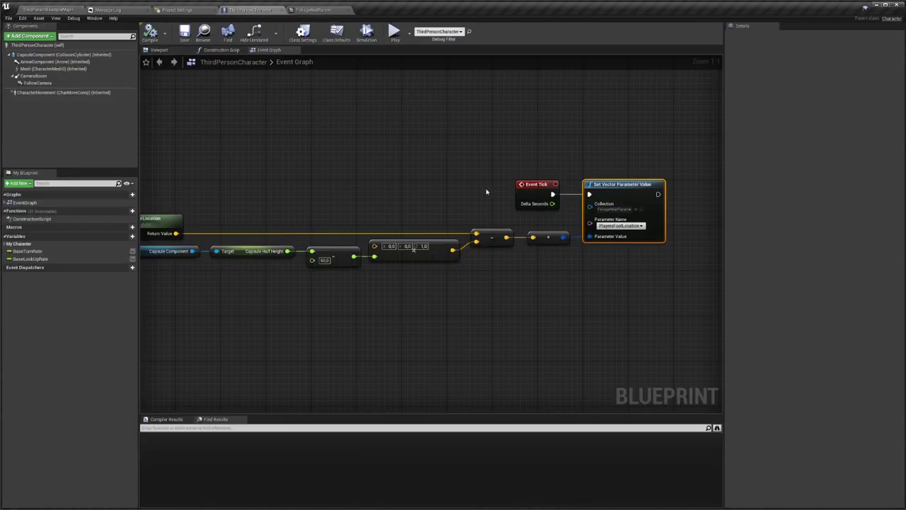
{"action": "right_click_drag", "start_coordinate": [527, 230], "coordinate": [470, 219]}
{"action": "right_click_drag", "start_coordinate": [613, 175], "coordinate": [577, 177]}
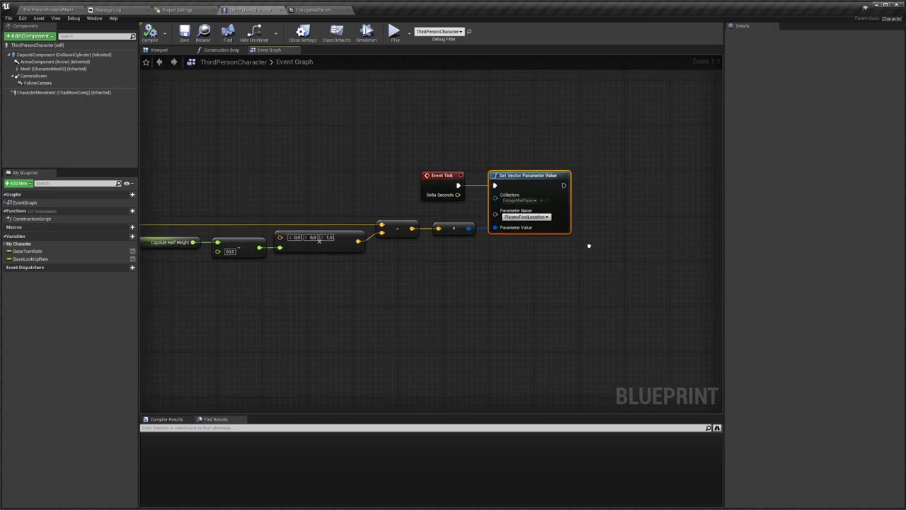
{"action": "right_click_drag", "start_coordinate": [560, 228], "coordinate": [543, 228]}
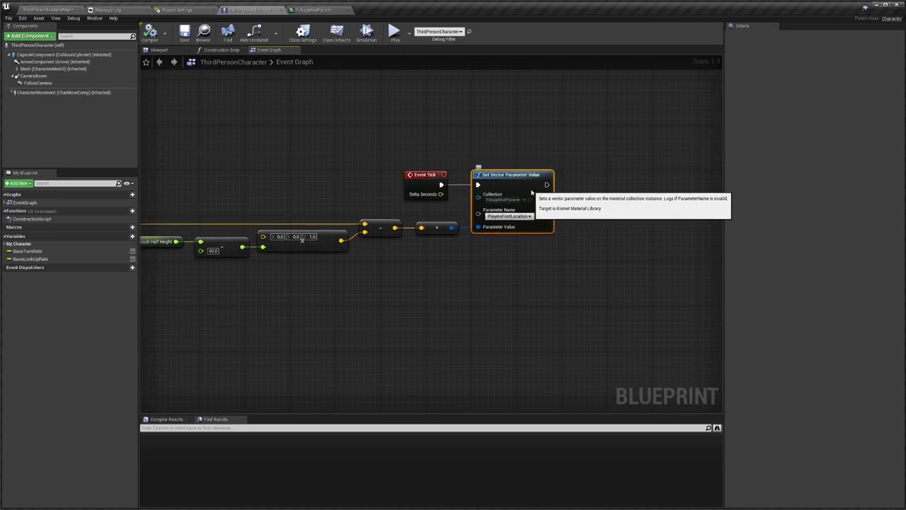
{"action": "right_click_drag", "start_coordinate": [518, 255], "coordinate": [526, 236]}
{"action": "right_click_drag", "start_coordinate": [471, 233], "coordinate": [516, 235]}
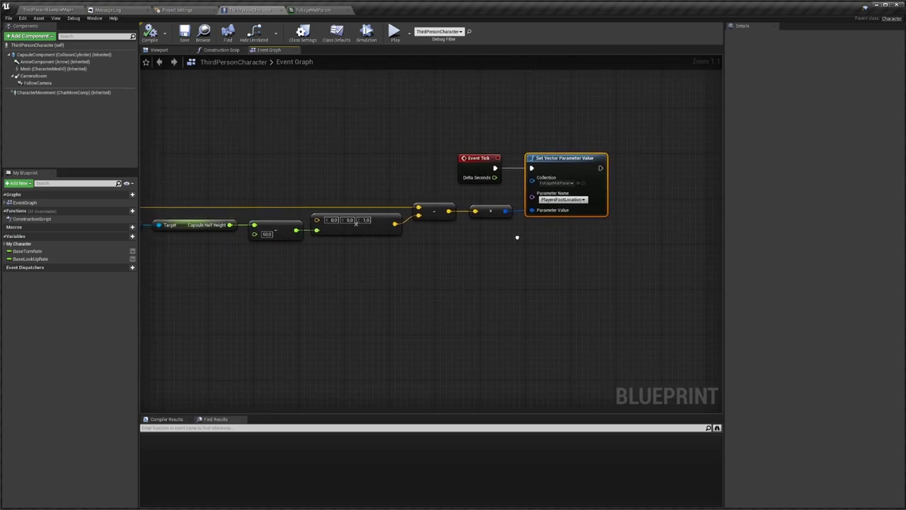
{"action": "left_click", "coordinate": [487, 169]}
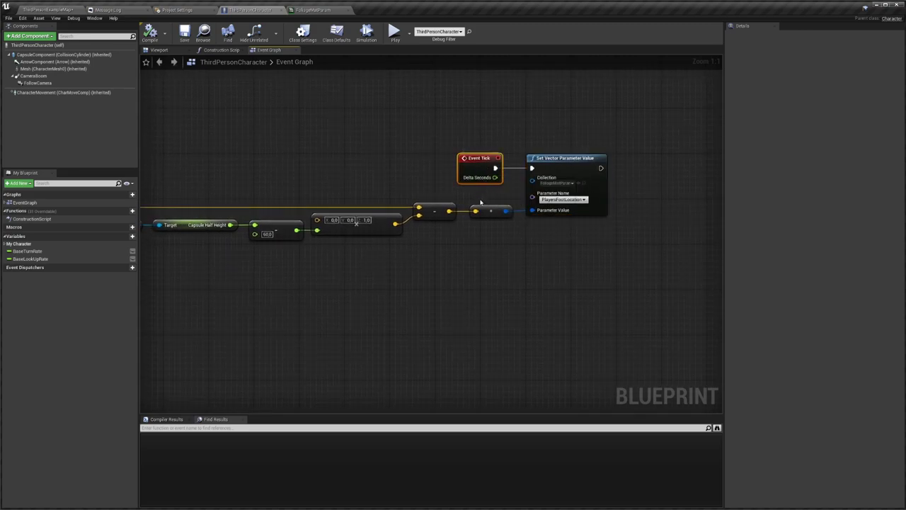
- Examine the node chain from GetActorLocation and Capsule Half Height through to the PlayersFootLocation Set Vector Parameter Value node
{"action": "right_click_drag", "start_coordinate": [429, 205], "coordinate": [608, 211]}
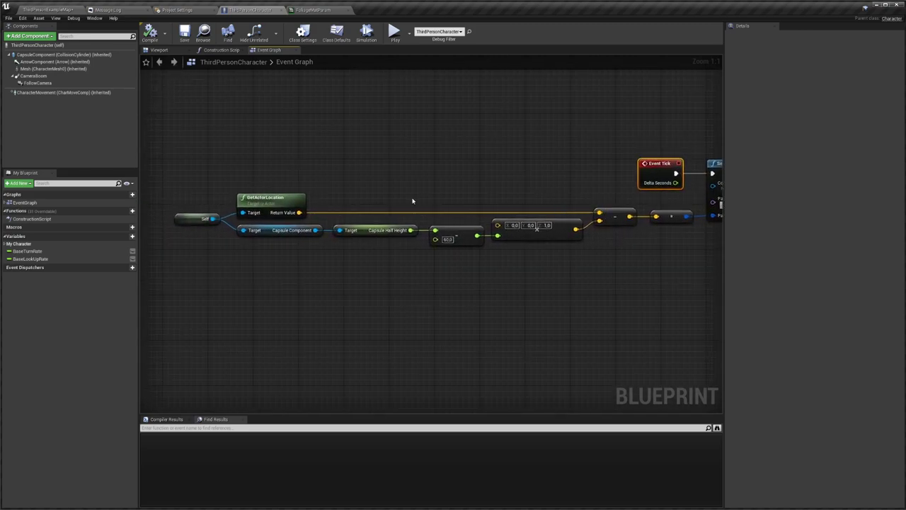
{"action": "right_click_drag", "start_coordinate": [402, 221], "coordinate": [401, 196]}
{"action": "left_click", "coordinate": [282, 177]}
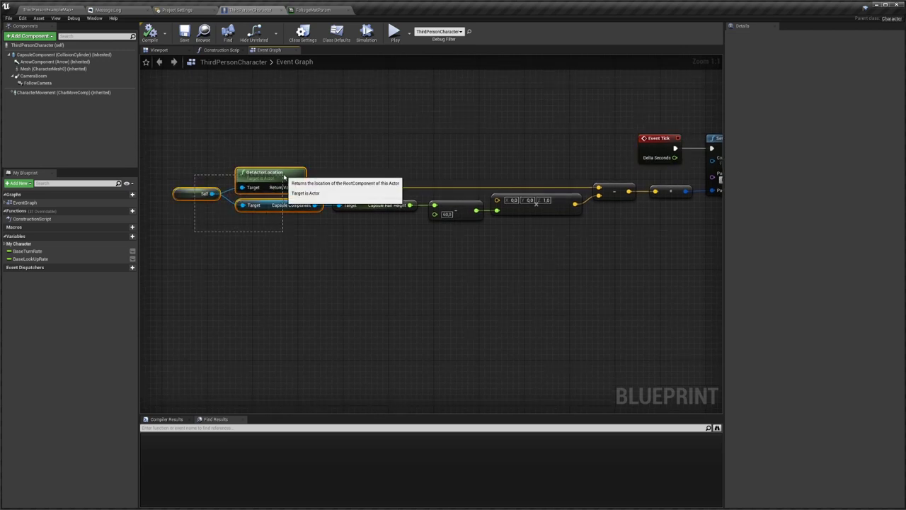
{"action": "right_click_drag", "start_coordinate": [293, 180], "coordinate": [237, 182]}
{"action": "left_click_drag", "start_coordinate": [246, 244], "coordinate": [529, 208]}
{"action": "left_click", "coordinate": [493, 260]}
{"action": "right_click_drag", "start_coordinate": [441, 237], "coordinate": [423, 246]}
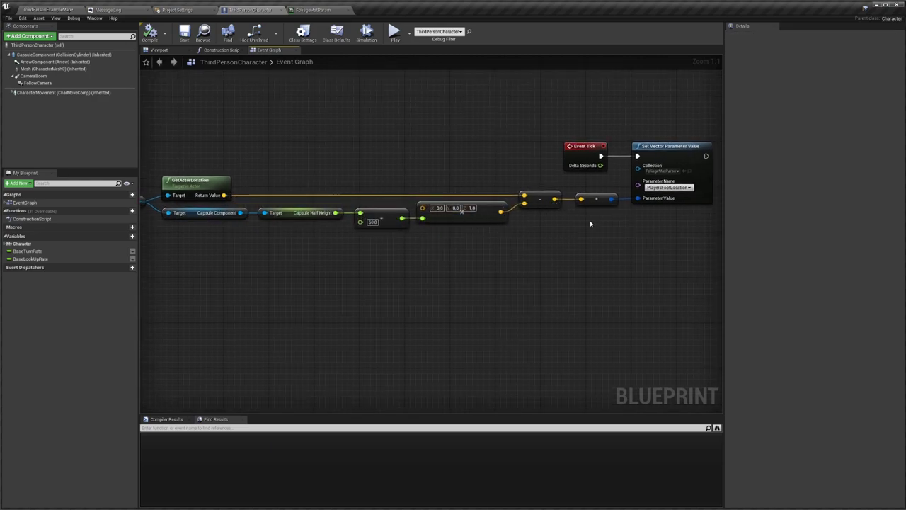
{"action": "right_click_drag", "start_coordinate": [590, 220], "coordinate": [375, 228]}
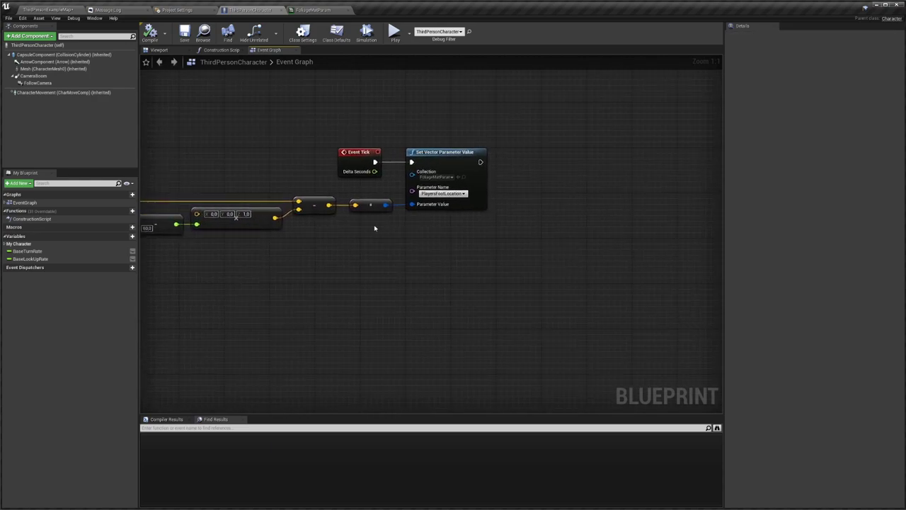
{"action": "left_click", "coordinate": [467, 202]}
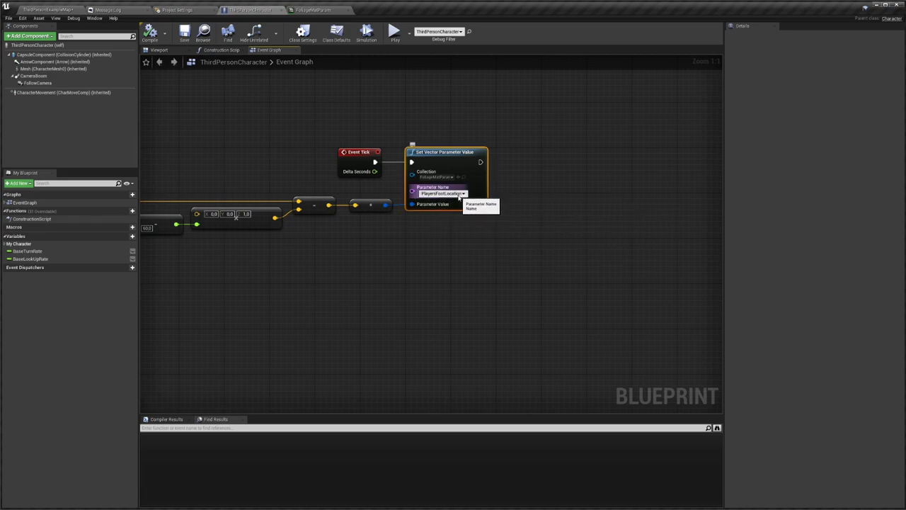
{"action": "right_click_drag", "start_coordinate": [530, 202], "coordinate": [471, 192]}
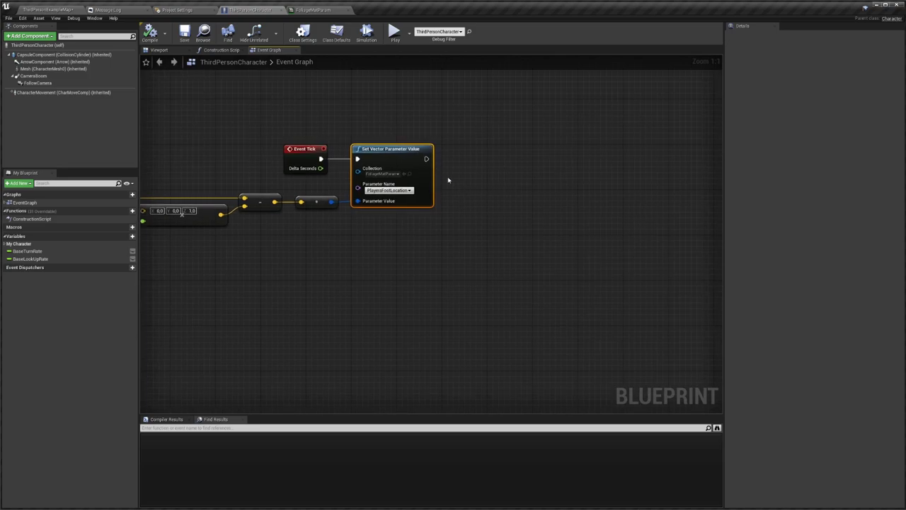
{"action": "left_click_drag", "start_coordinate": [428, 159], "coordinate": [539, 177]}
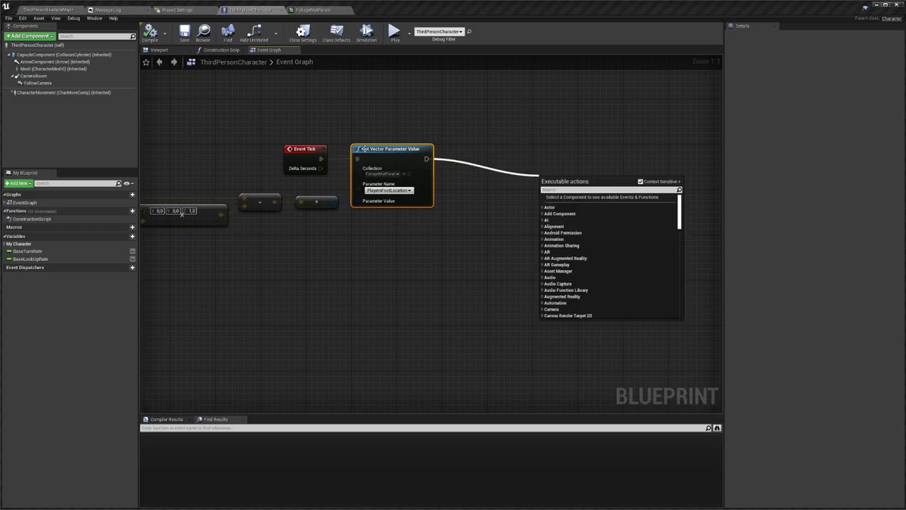
{"action": "left_click", "coordinate": [363, 143]}
{"action": "left_click", "coordinate": [311, 159]}
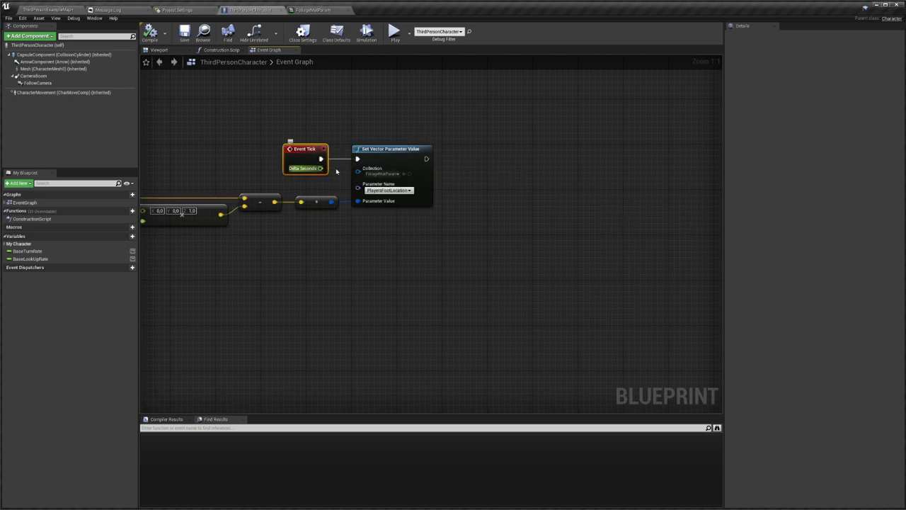
- Add a Set Scalar Parameter Value node to the execution output of the Set Vector Parameter Value node
{"action": "right_click_drag", "start_coordinate": [468, 223], "coordinate": [550, 221]}
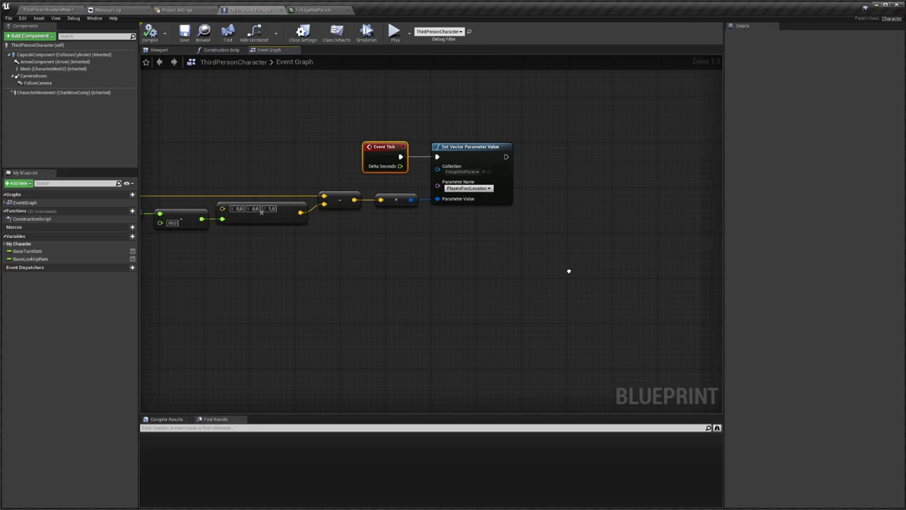
{"action": "right_click_drag", "start_coordinate": [568, 269], "coordinate": [452, 206]}
{"action": "left_click_drag", "start_coordinate": [397, 159], "coordinate": [496, 178]}
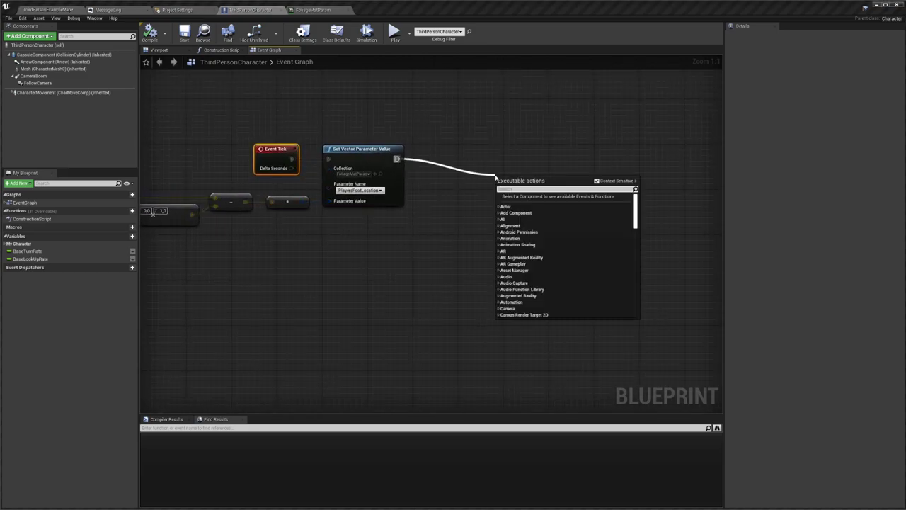
{"action": "type", "text": "param"}
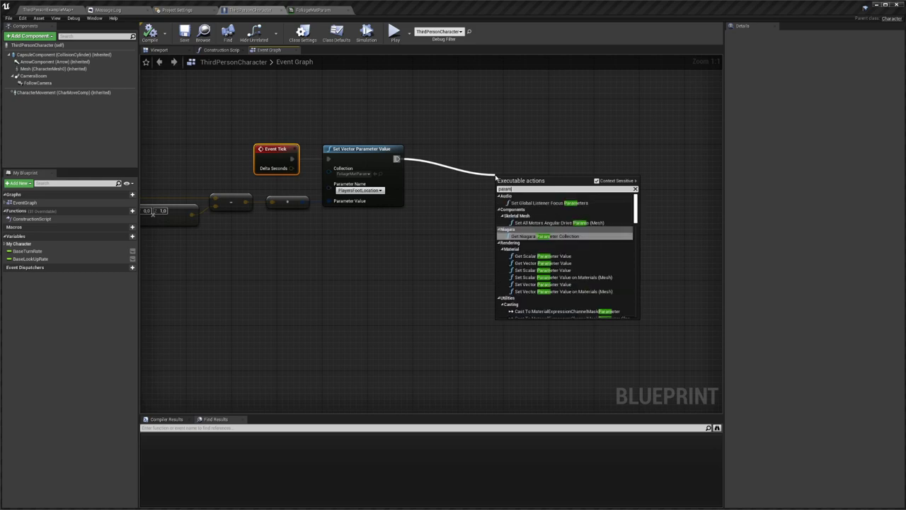
{"action": "type", "text": "et"}
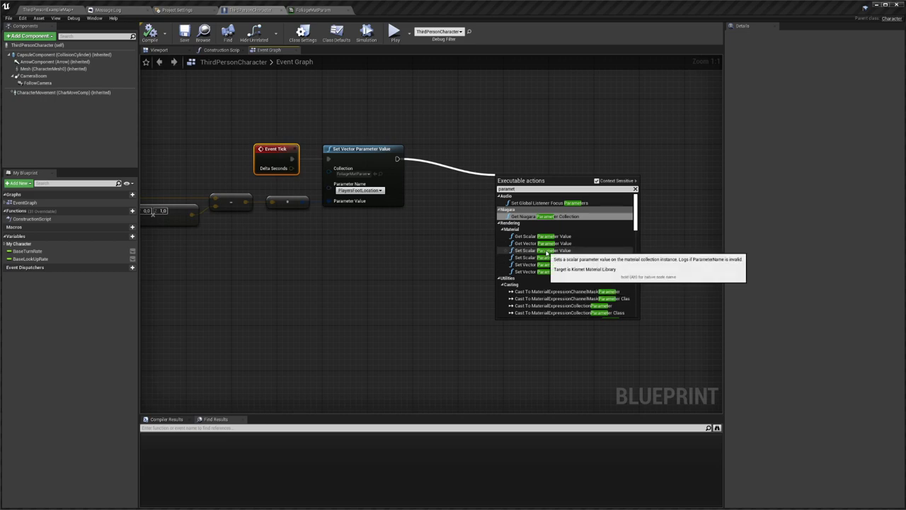
{"action": "left_click", "coordinate": [547, 253]}
{"action": "left_click_drag", "start_coordinate": [543, 179], "coordinate": [588, 156]}
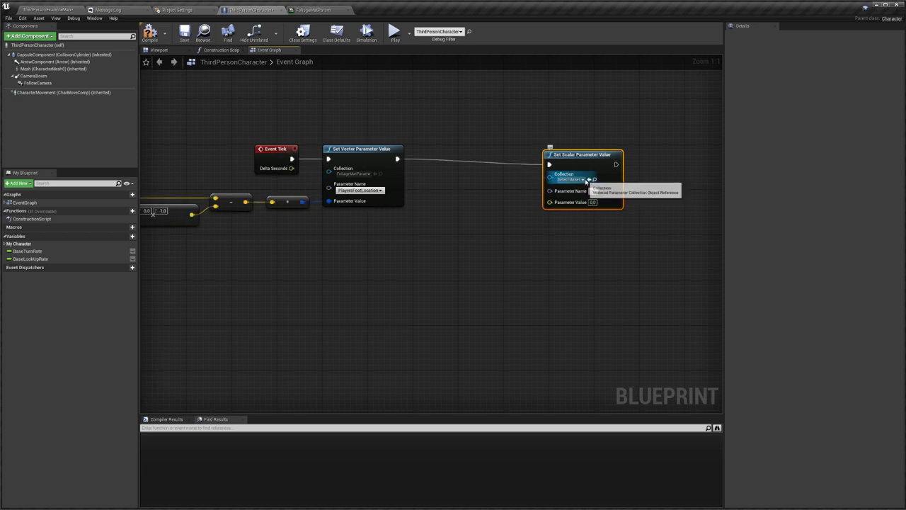
- Point the Set Scalar Parameter Value node at FoliageMatParam's WindStrength parameter, straighten its connection and compile the blueprint
{"action": "left_click", "coordinate": [585, 180]}
{"action": "left_click", "coordinate": [593, 213]}
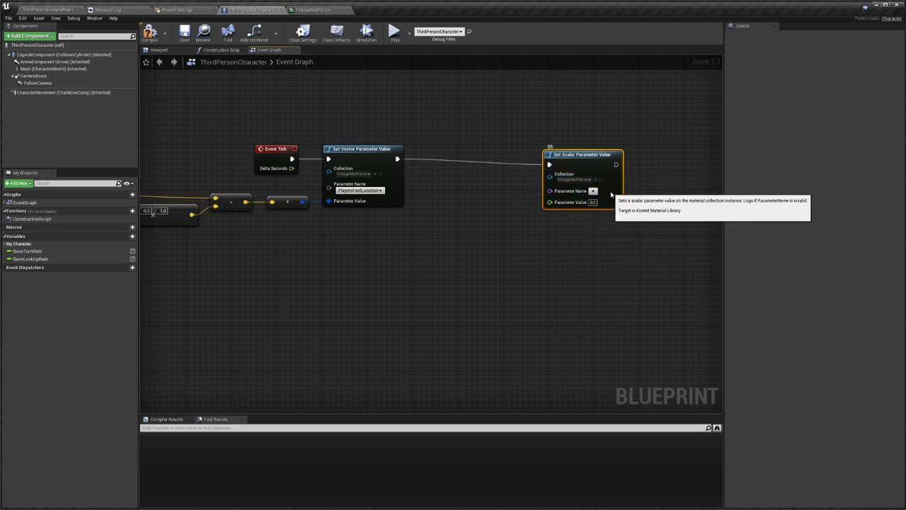
{"action": "key", "text": "q"}
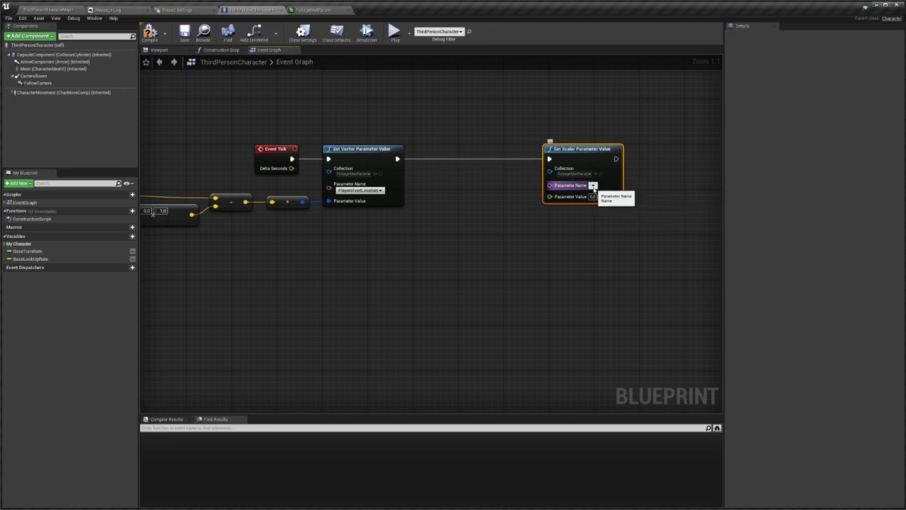
{"action": "left_click", "coordinate": [602, 192]}
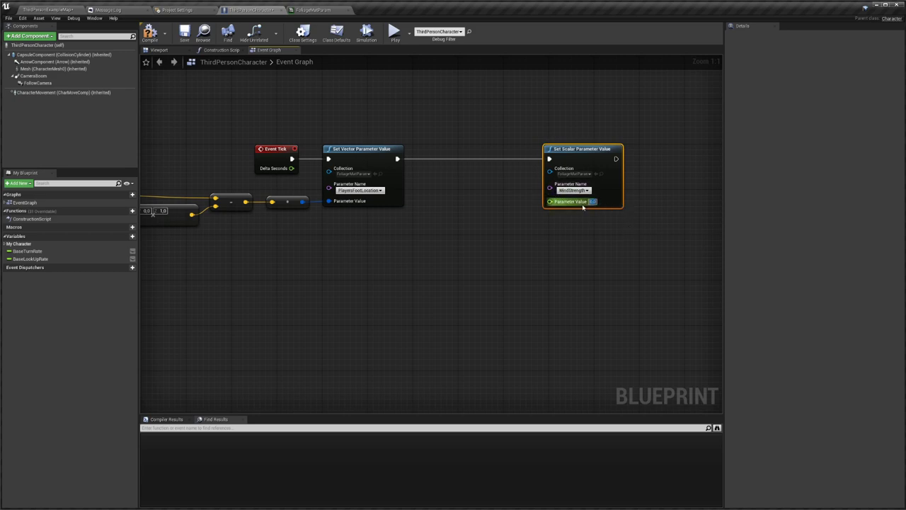
{"action": "left_click", "coordinate": [153, 36]}
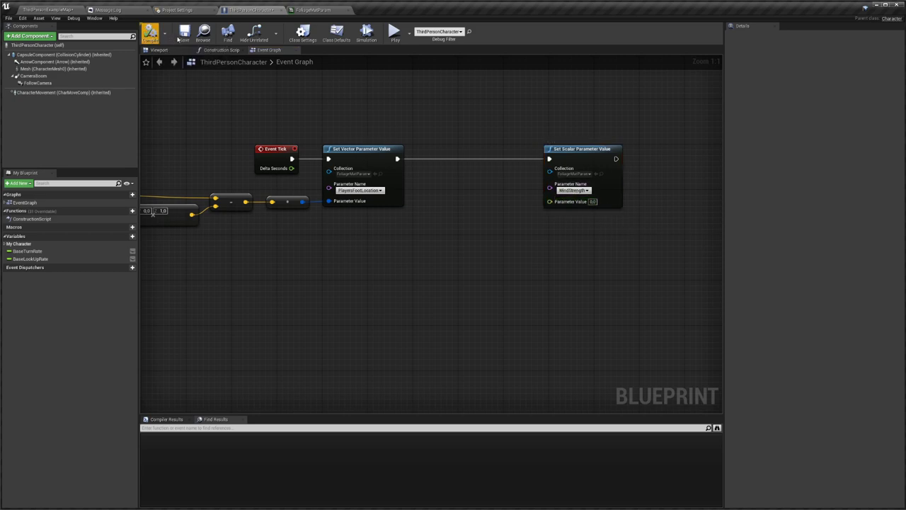
- Play the level and run the character through the foliage field to test WindStrength at 0.0, ending the play session
{"action": "left_click", "coordinate": [67, 10]}
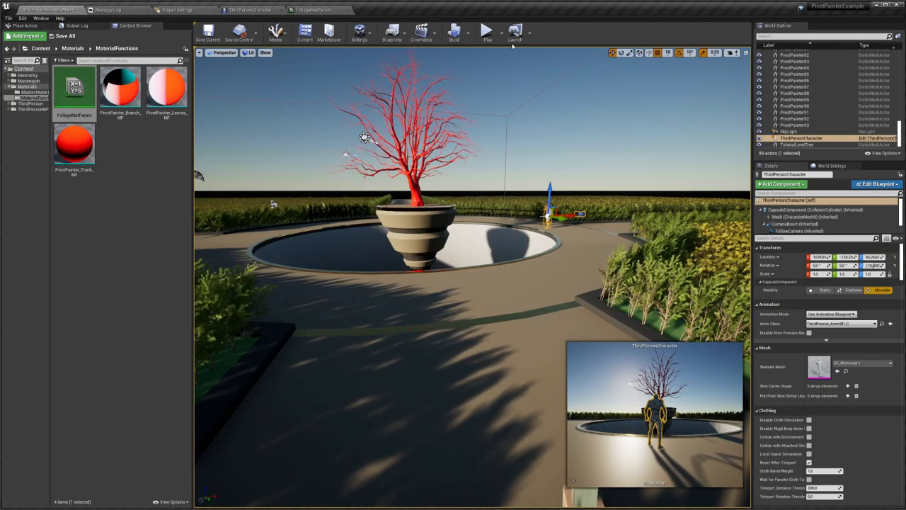
{"action": "left_click", "coordinate": [486, 30]}
{"action": "left_click", "coordinate": [544, 138]}
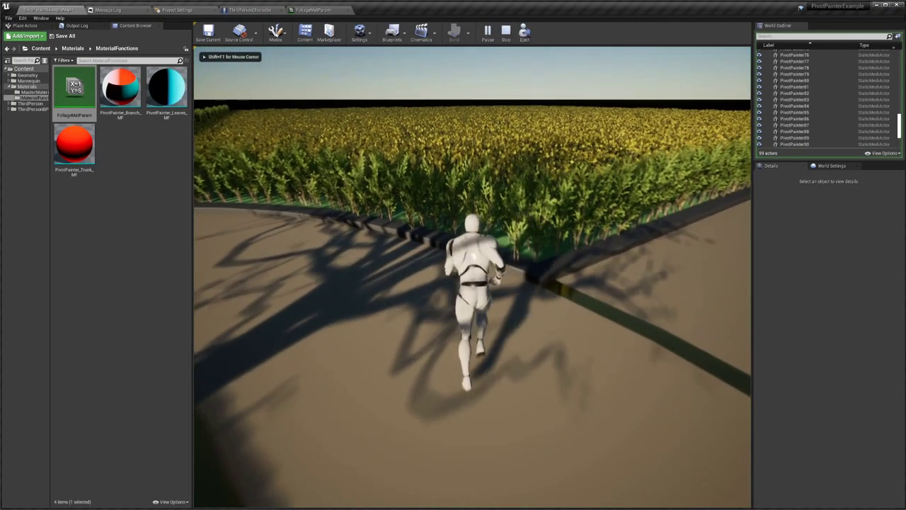
{"action": "key", "text": "w"}
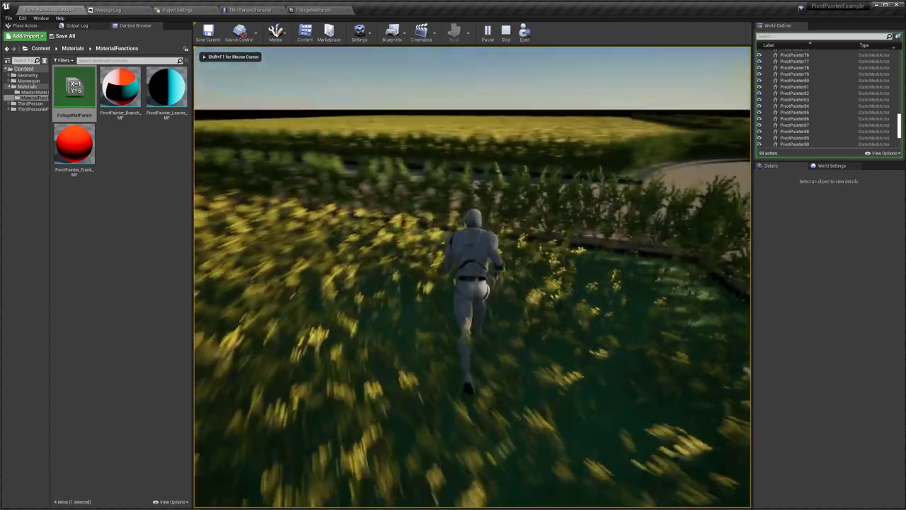
{"action": "key", "text": "w"}
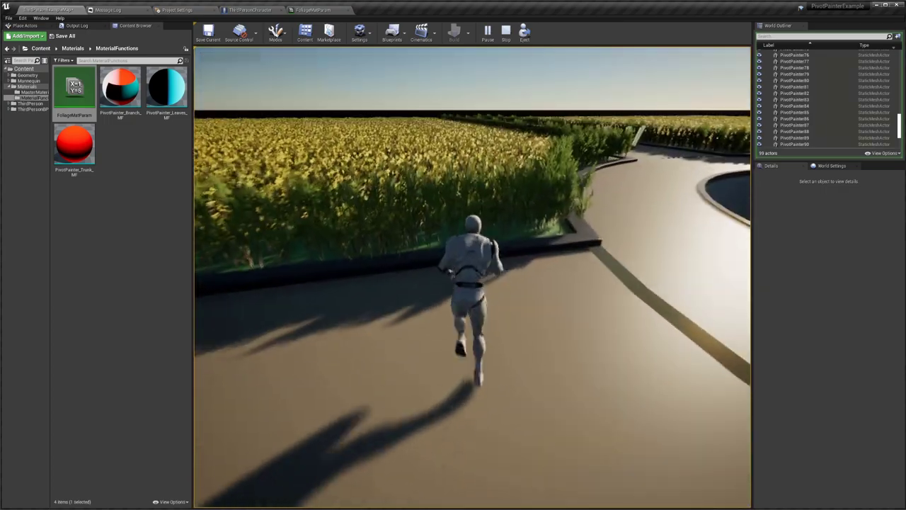
{"action": "key", "text": "w"}
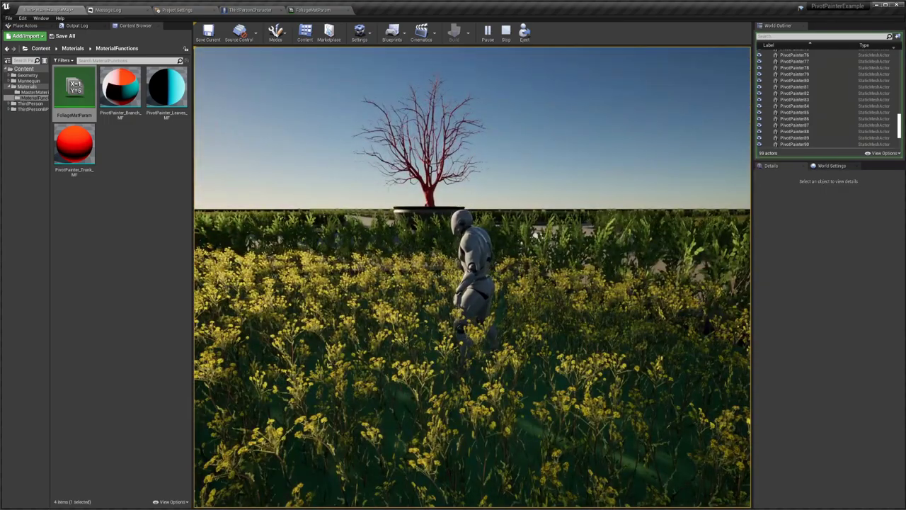
{"action": "key", "text": "Escape"}
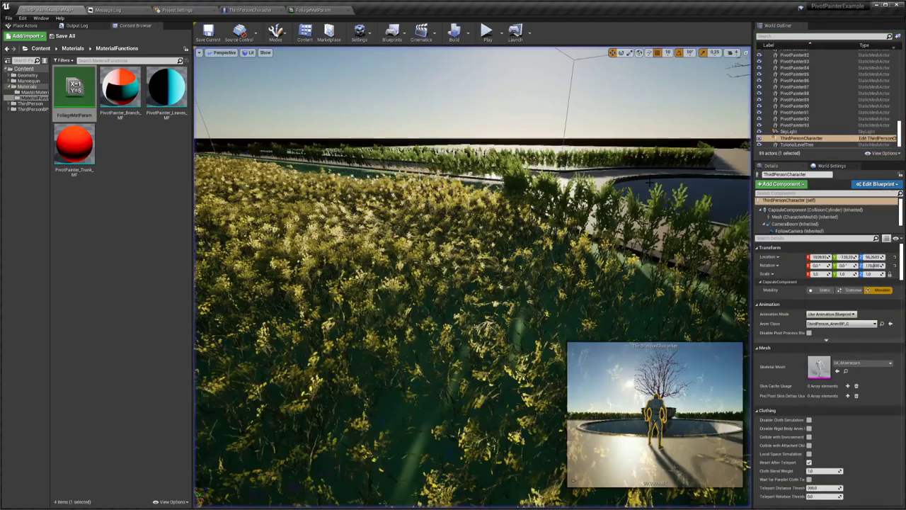
- Set the WindStrength node's Parameter Value to 2.0 in the ThirdPersonCharacter blueprint and return to the level
{"action": "left_click", "coordinate": [310, 10]}
{"action": "left_click", "coordinate": [249, 10]}
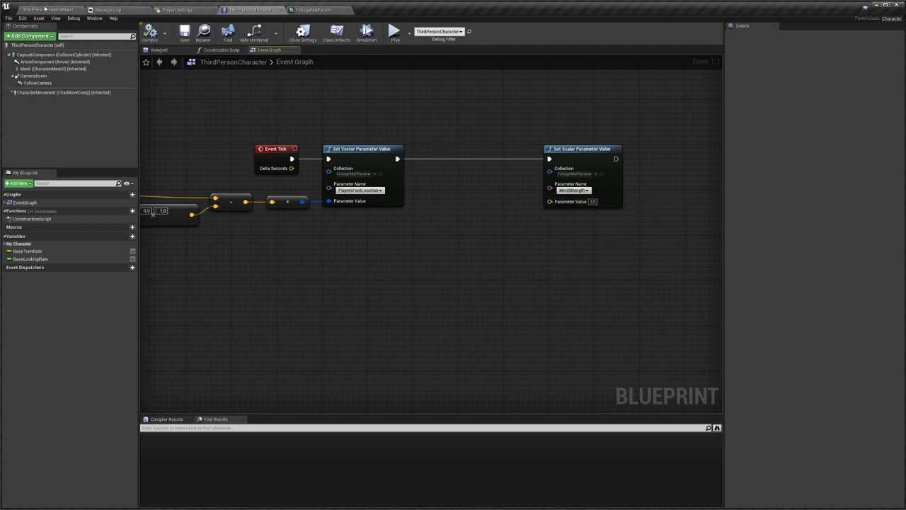
{"action": "left_click", "coordinate": [45, 9]}
- Play the level and run and jump the character into the flowers to test the stronger wind, ending the play session
{"action": "left_click", "coordinate": [486, 31]}
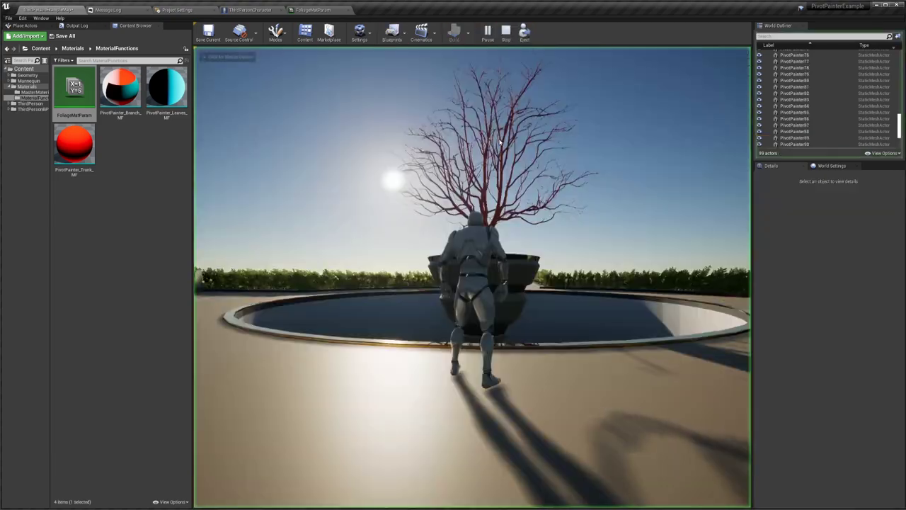
{"action": "left_click", "coordinate": [500, 141]}
{"action": "key", "text": "w"}
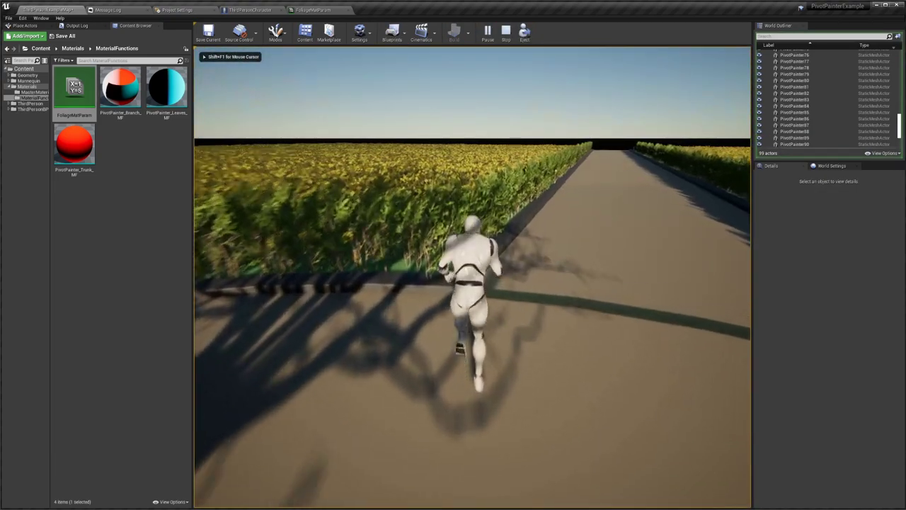
{"action": "key", "text": "d"}
{"action": "key", "text": "w"}
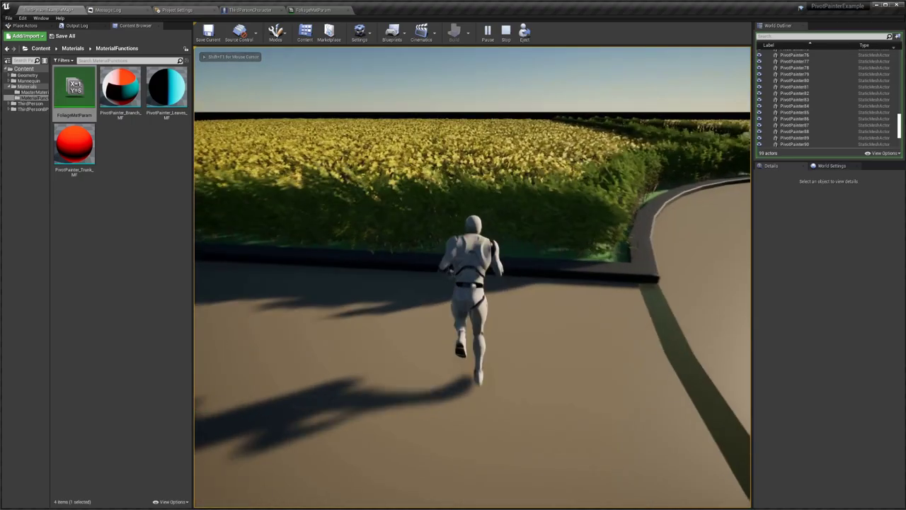
{"action": "key", "text": "space"}
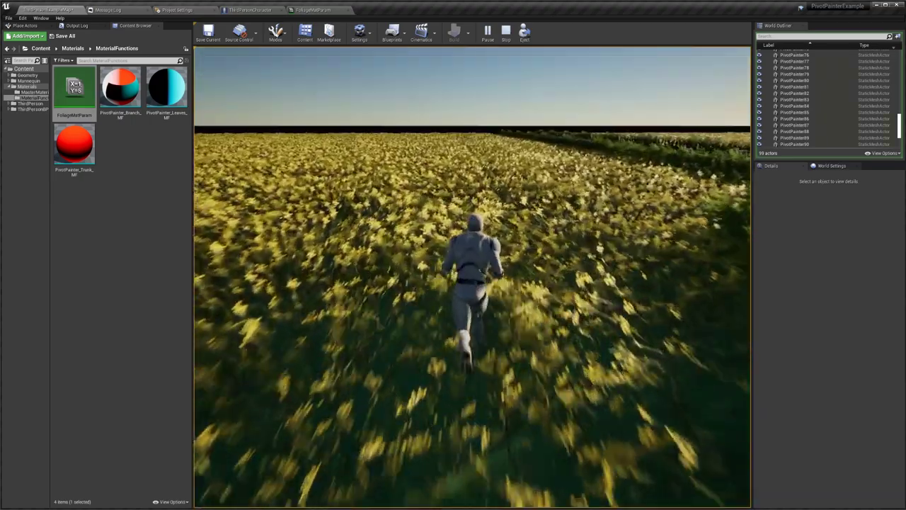
{"action": "key", "text": "Escape"}
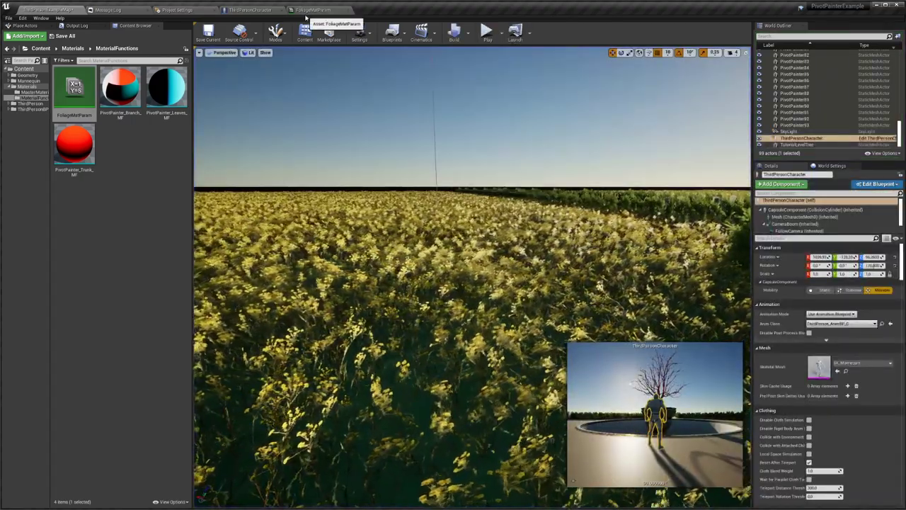
- Insert a copy of the Set Vector Parameter Value node, set to WindDirection, between the PlayersFootLocation and WindStrength nodes in the Event Tick chain
{"action": "left_click", "coordinate": [308, 10]}
{"action": "left_click", "coordinate": [263, 10]}
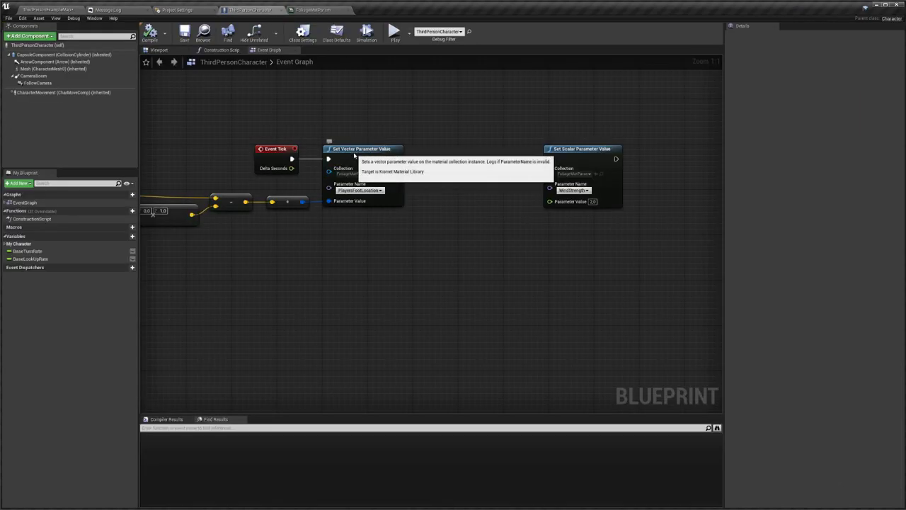
{"action": "left_click", "coordinate": [355, 154]}
{"action": "key", "text": "ctrl+c"}
{"action": "key", "text": "ctrl+v"}
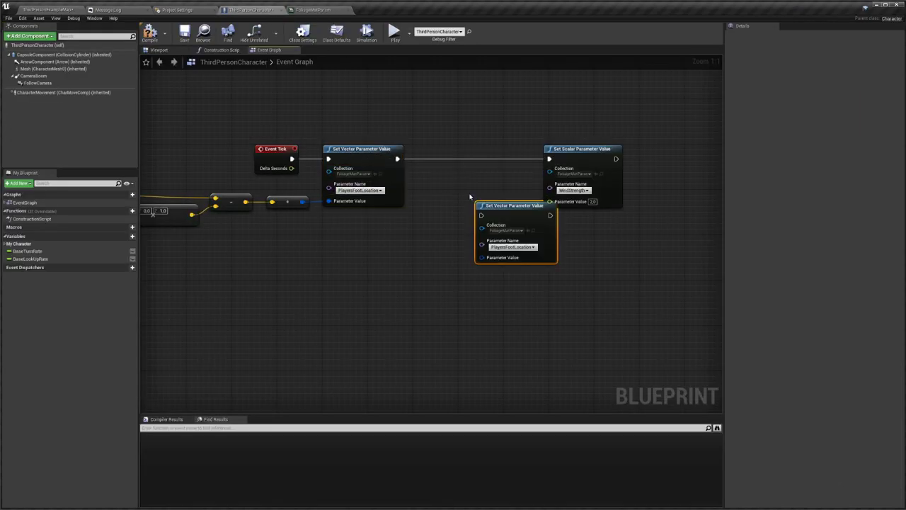
{"action": "left_click_drag", "start_coordinate": [499, 205], "coordinate": [454, 153]}
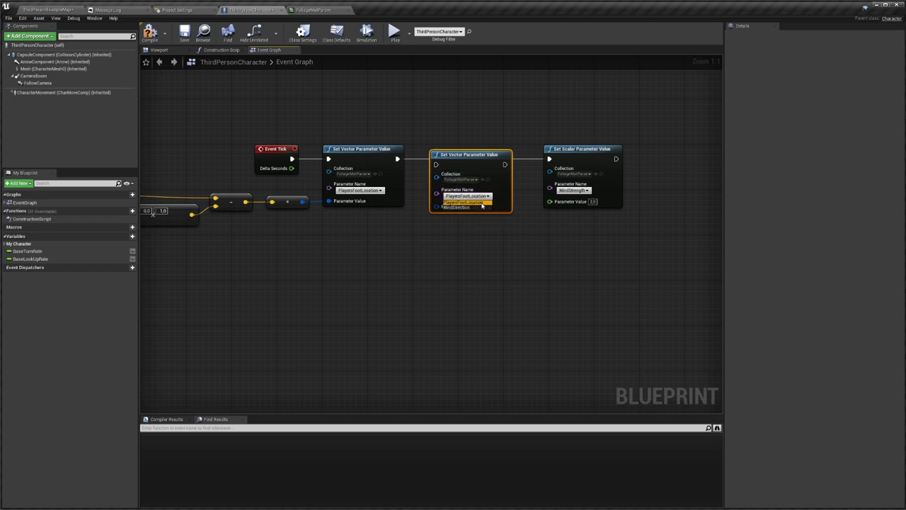
{"action": "left_click", "coordinate": [467, 208]}
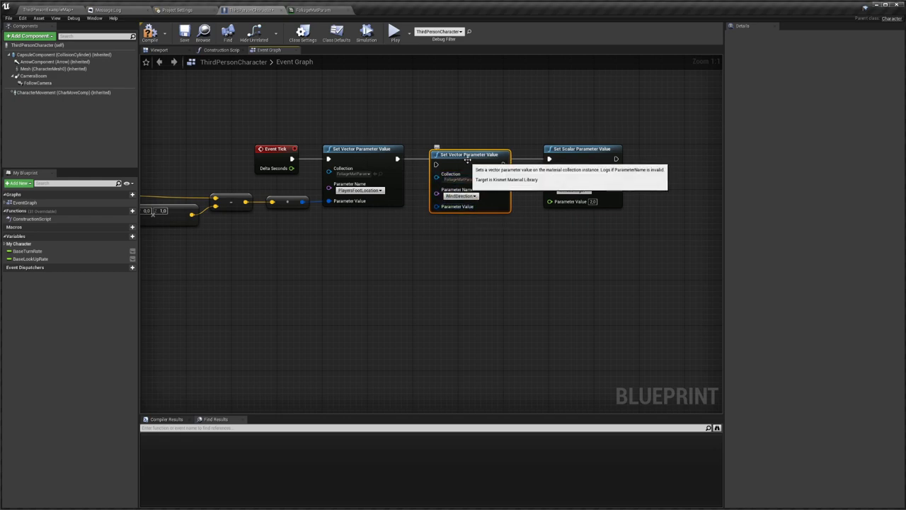
{"action": "left_click_drag", "start_coordinate": [439, 167], "coordinate": [397, 159]}
{"action": "left_click_drag", "start_coordinate": [508, 159], "coordinate": [550, 160]}
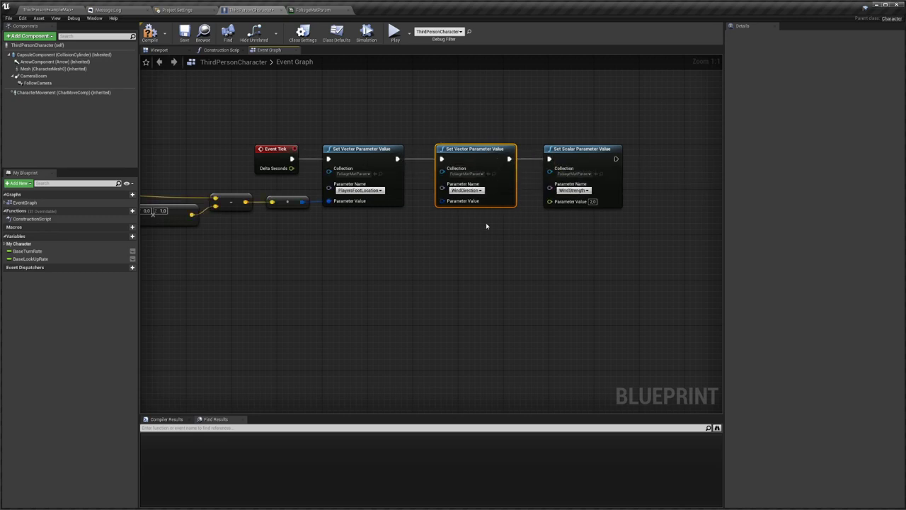
- Add a ToLinearColor (Vector) conversion node and feed it into the WindDirection node's Parameter Value
{"action": "right_click_drag", "start_coordinate": [486, 225], "coordinate": [605, 193]}
{"action": "left_click_drag", "start_coordinate": [559, 170], "coordinate": [503, 211]}
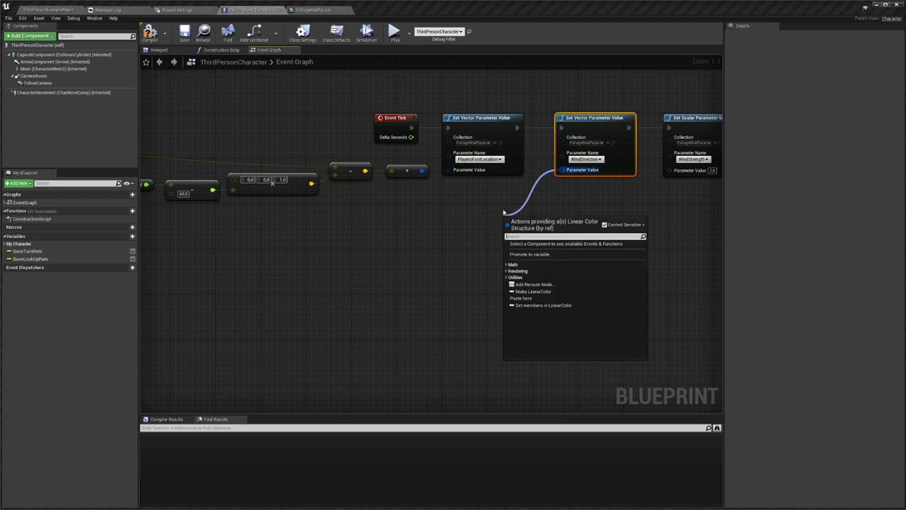
{"action": "type", "text": "vect"}
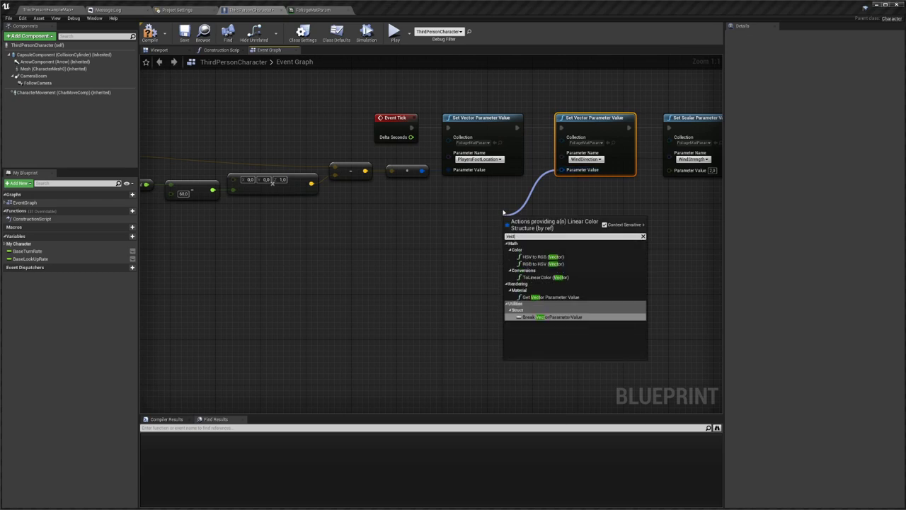
{"action": "left_click", "coordinate": [545, 277]}
{"action": "left_click_drag", "start_coordinate": [590, 216], "coordinate": [511, 234]}
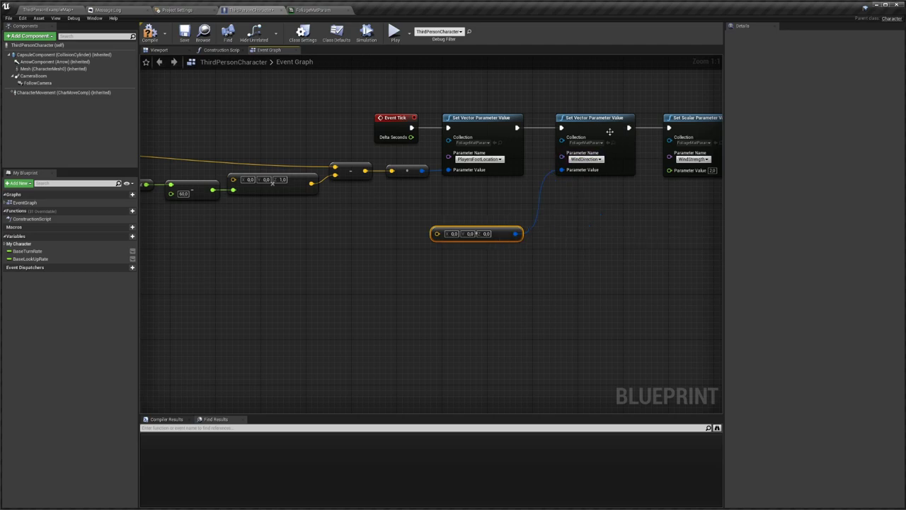
{"action": "right_click_drag", "start_coordinate": [619, 188], "coordinate": [575, 197]}
{"action": "left_click_drag", "start_coordinate": [502, 217], "coordinate": [550, 151]}
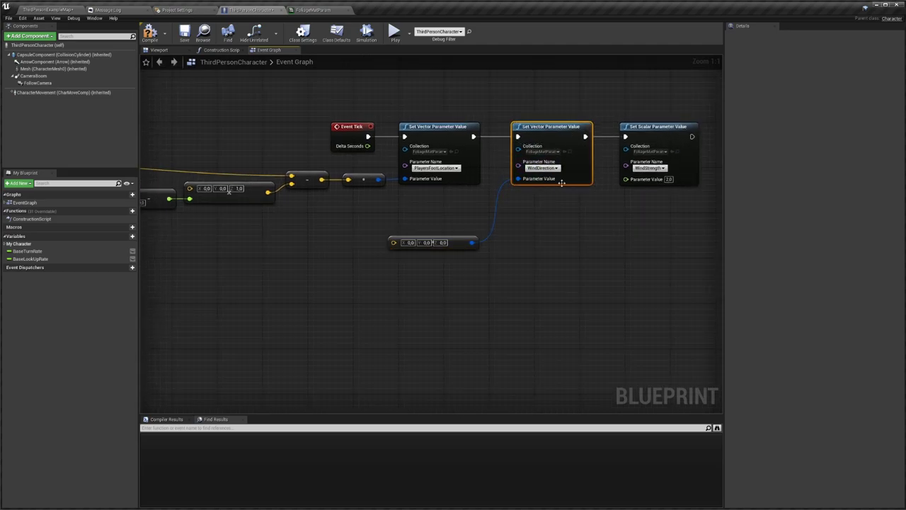
- Set the vector conversion node's Y value to 1.0 and save the ThirdPersonCharacter blueprint
{"action": "left_click", "coordinate": [497, 247]}
{"action": "mouse_move", "coordinate": [464, 244]}
{"action": "left_mouse_down"}
{"action": "mouse_move", "coordinate": [469, 228]}
{"action": "mouse_move", "coordinate": [459, 234]}
{"action": "left_mouse_up"}
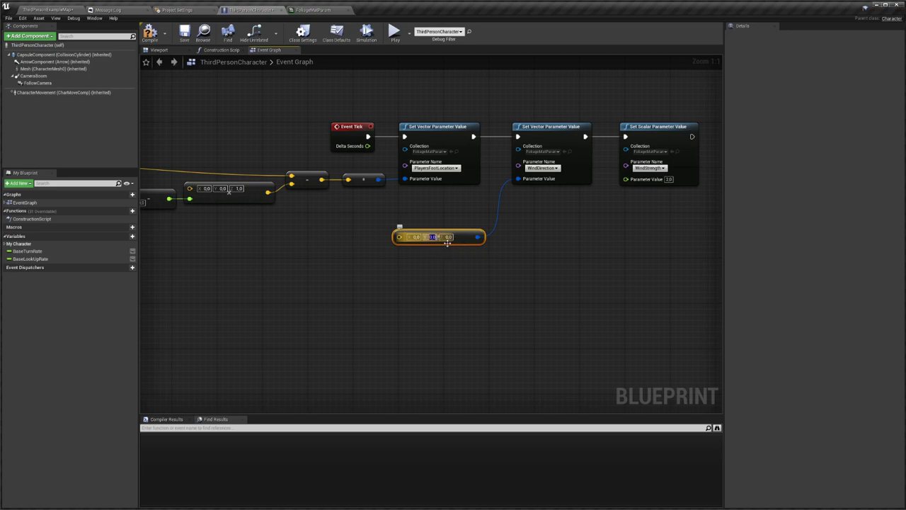
{"action": "type", "text": "1"}
{"action": "left_click", "coordinate": [492, 272]}
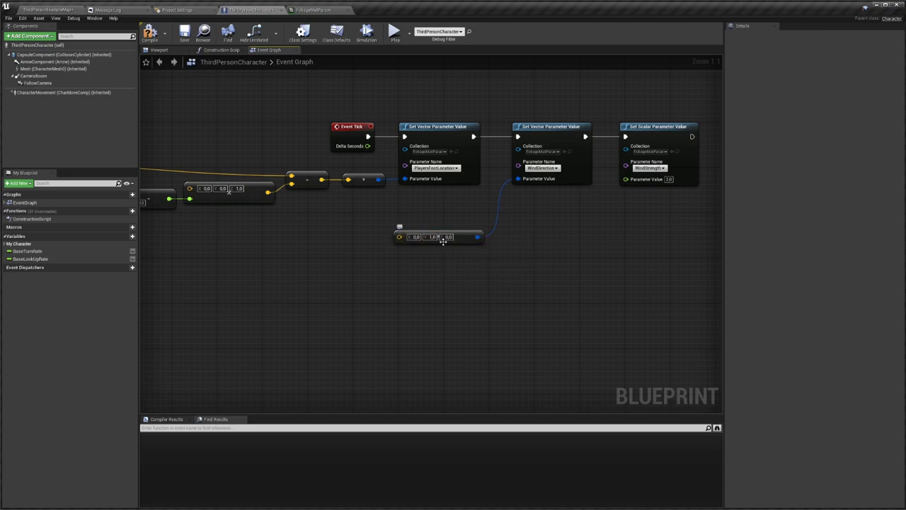
{"action": "left_click_drag", "start_coordinate": [478, 237], "coordinate": [464, 231]}
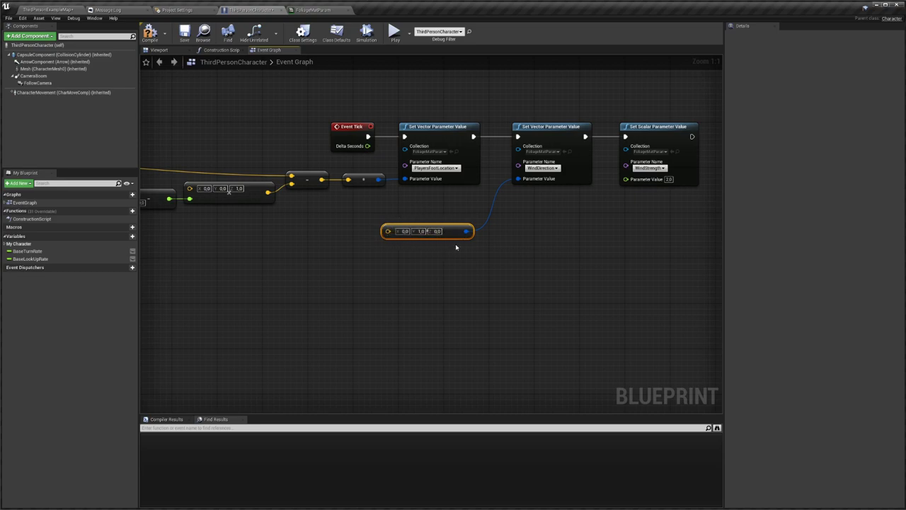
{"action": "left_click_drag", "start_coordinate": [385, 254], "coordinate": [493, 211]}
{"action": "left_click", "coordinate": [184, 35]}
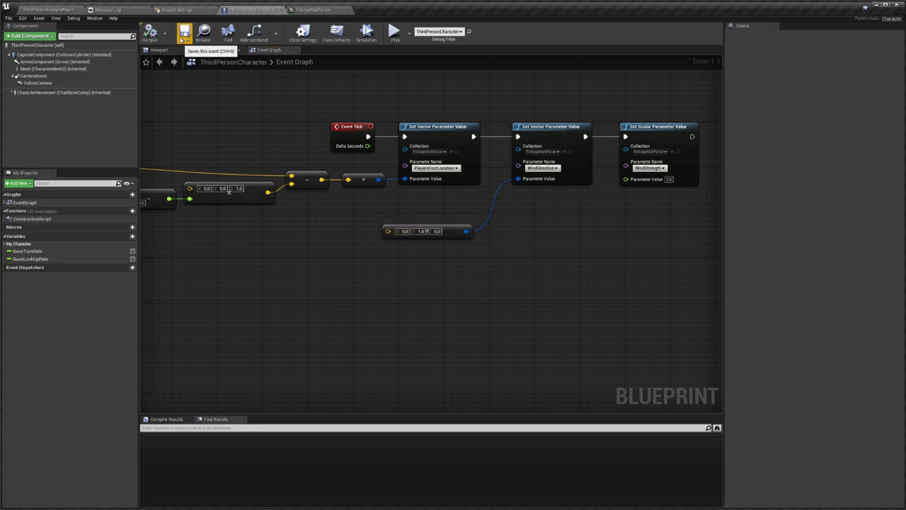
- Play the ThirdPersonExampleMap level and run the character through the hedges and flowers to test the wind direction, ending the play session
{"action": "left_click", "coordinate": [73, 10]}
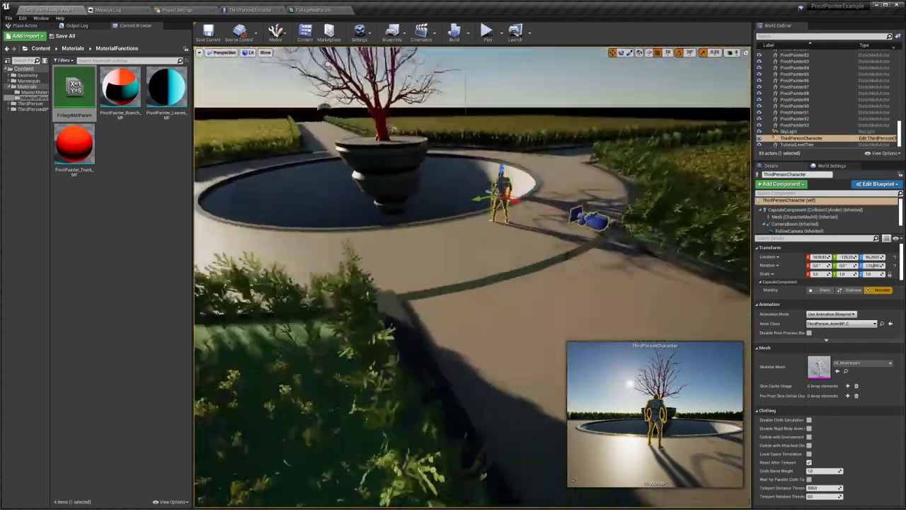
{"action": "right_click_drag", "start_coordinate": [472, 276], "coordinate": [537, 266]}
{"action": "right_click_drag", "start_coordinate": [541, 299], "coordinate": [527, 298]}
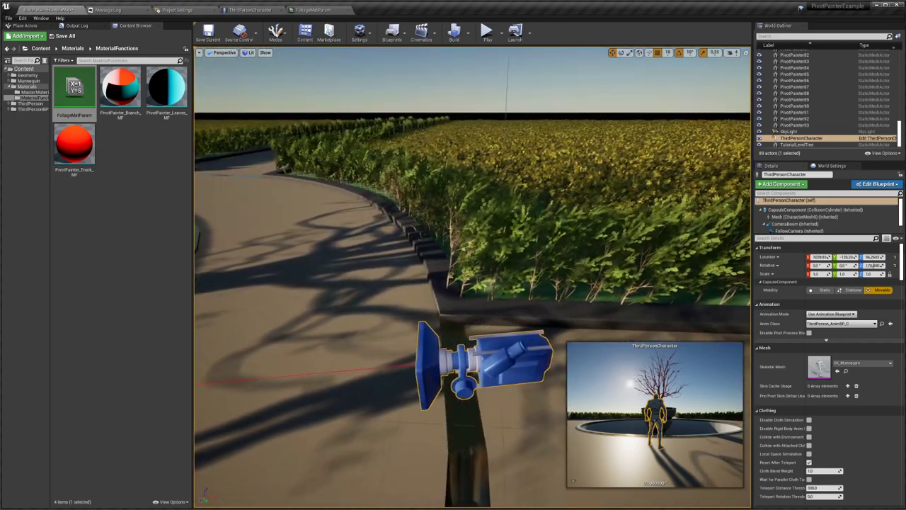
{"action": "left_click", "coordinate": [487, 31]}
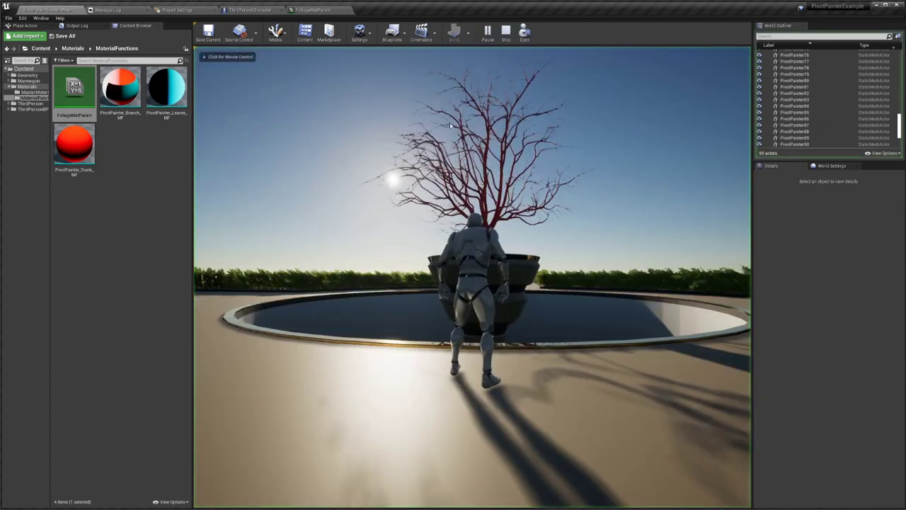
{"action": "key", "text": "w"}
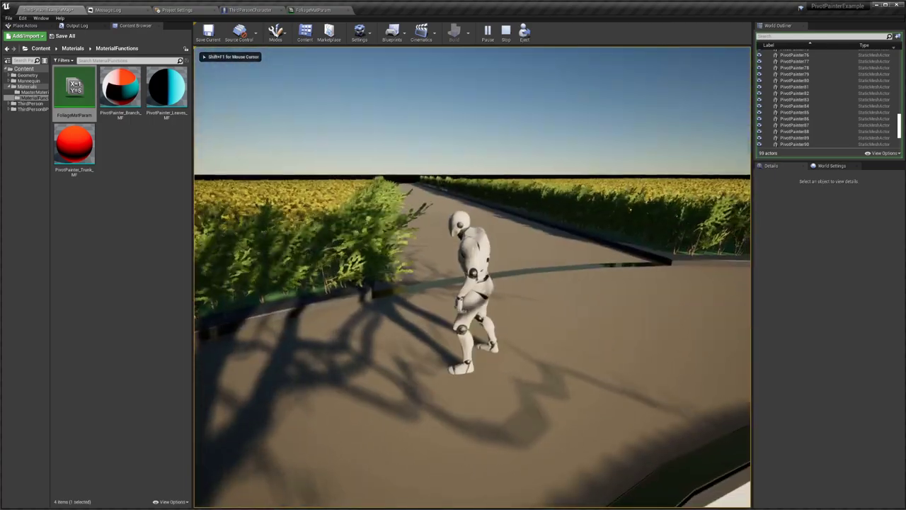
{"action": "key", "text": "d"}
{"action": "key", "text": "s"}
{"action": "key", "text": "a"}
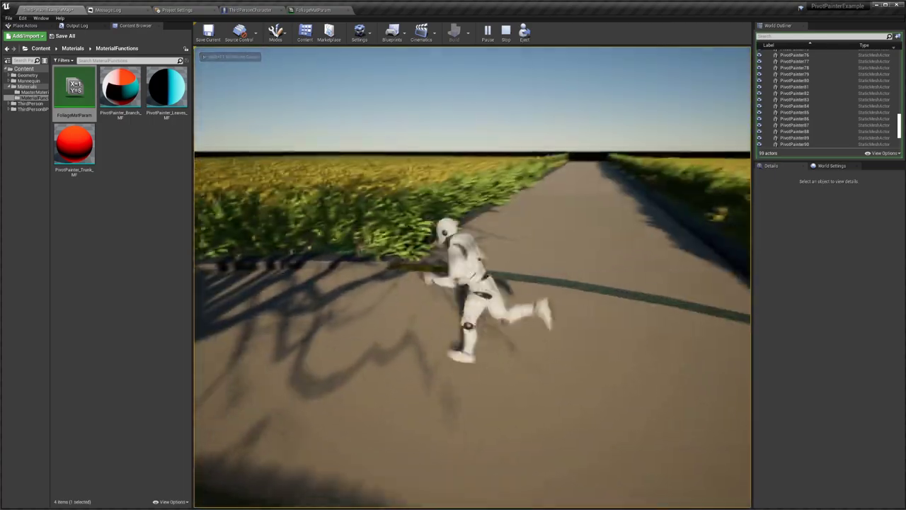
{"action": "key", "text": "w"}
{"action": "key", "text": "d"}
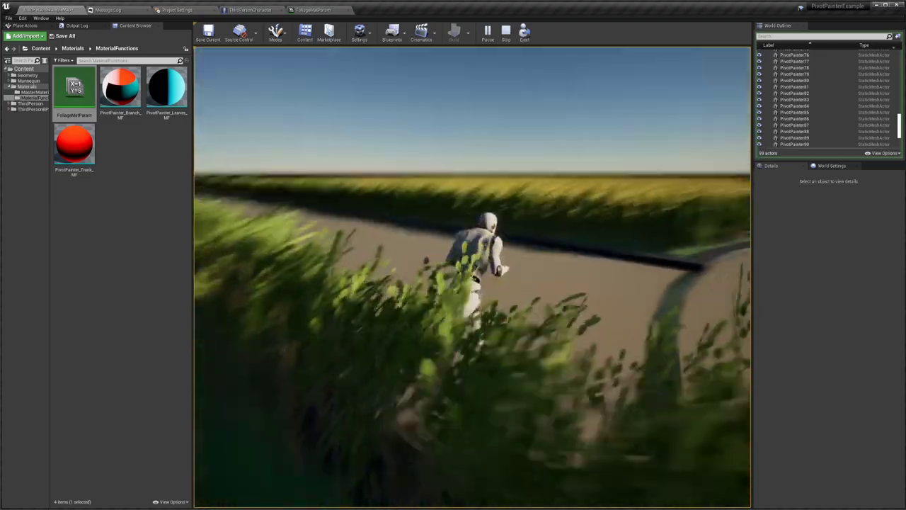
{"action": "key", "text": "w"}
{"action": "key", "text": "s"}
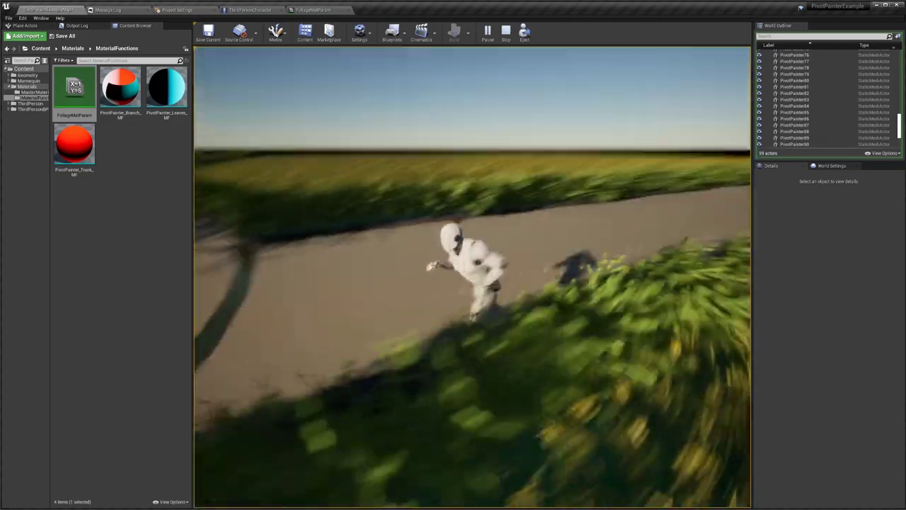
{"action": "key", "text": "a"}
{"action": "key", "text": "w"}
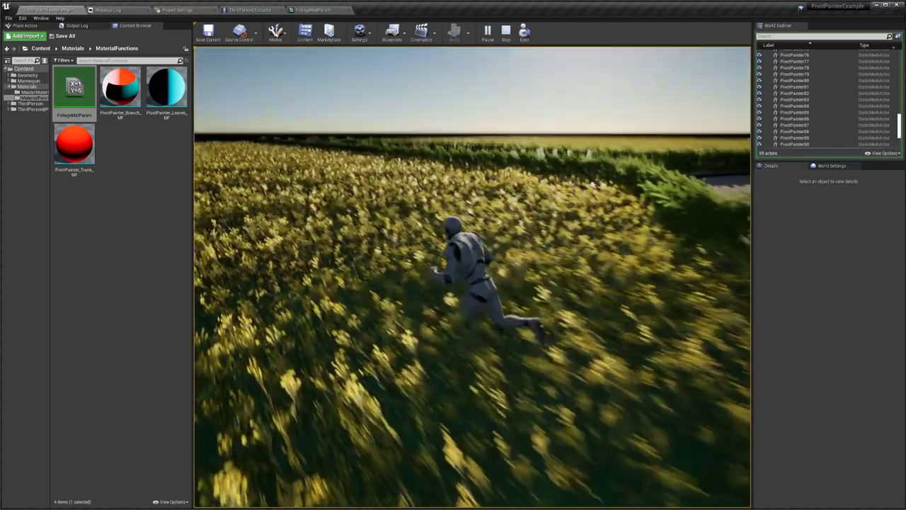
{"action": "key", "text": "Escape"}
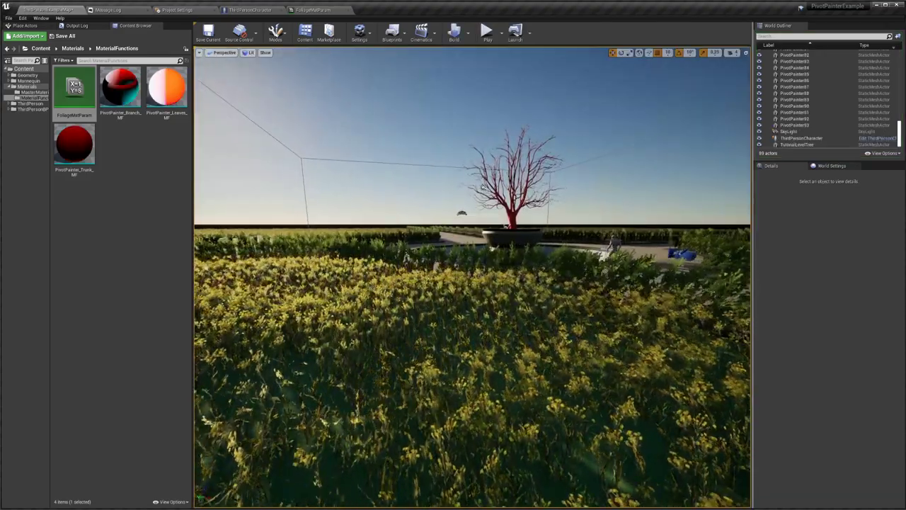
{"action": "right_click_drag", "start_coordinate": [472, 276], "coordinate": [528, 276]}
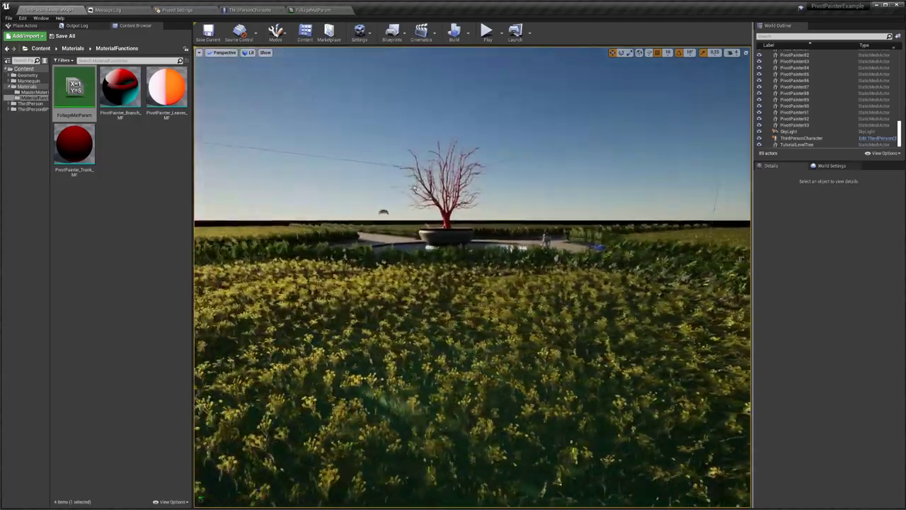
{"action": "key", "text": "w"}
{"action": "right_click_drag", "start_coordinate": [472, 276], "coordinate": [496, 226]}
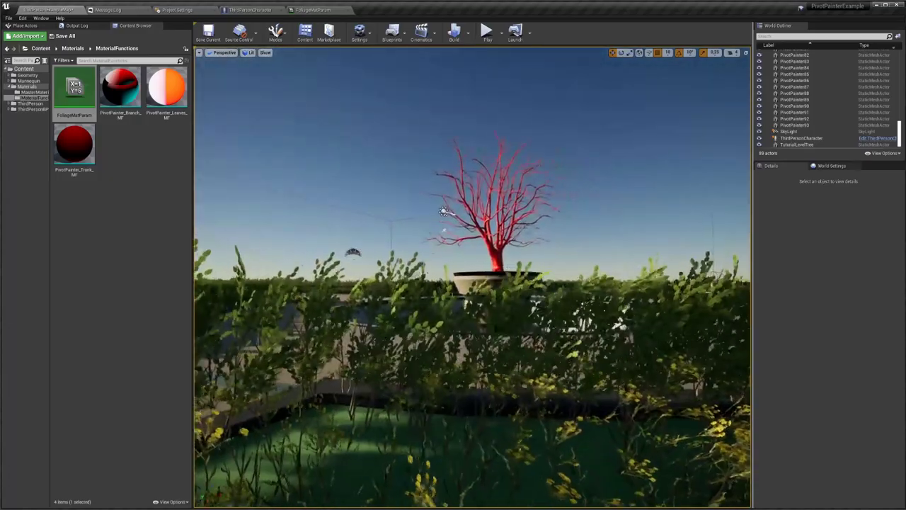
{"action": "mouse_move", "coordinate": [472, 276]}
{"action": "right_mouse_down"}
{"action": "mouse_move", "coordinate": [472, 303]}
{"action": "mouse_move", "coordinate": [506, 315]}
{"action": "mouse_move", "coordinate": [472, 276]}
{"action": "right_mouse_up"}
{"action": "key", "text": "s"}
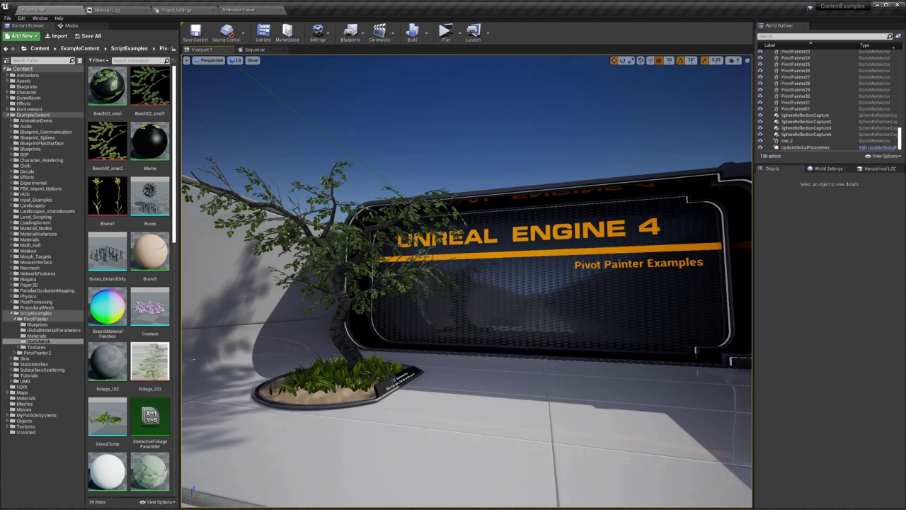
- Examine the 1.23 Advanced tree in the ContentExamples Pivot Painter level from several angles, selecting it to inspect its outline
{"action": "right_click_drag", "start_coordinate": [467, 283], "coordinate": [386, 286]}
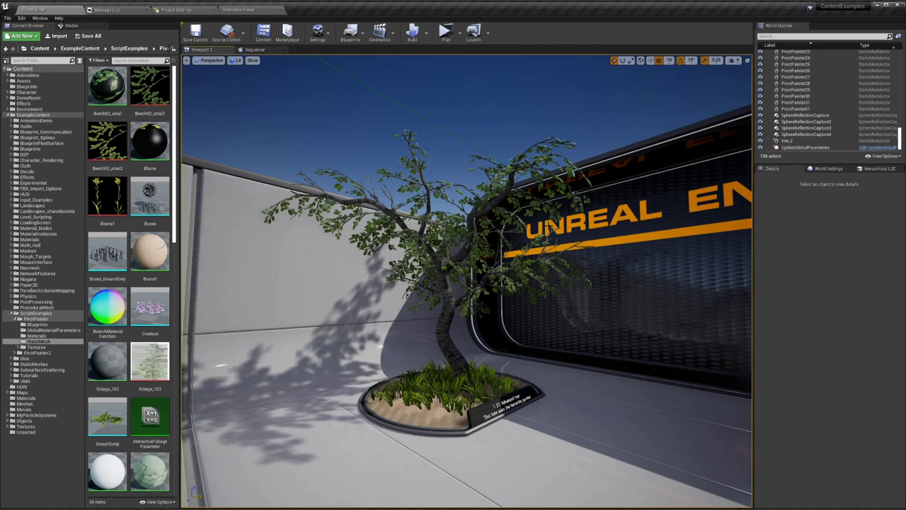
{"action": "right_click_drag", "start_coordinate": [474, 340], "coordinate": [580, 341]}
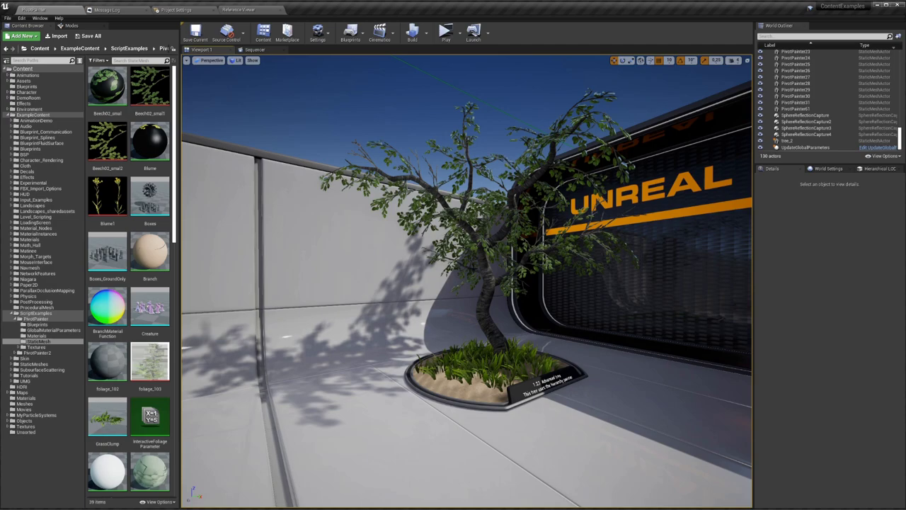
{"action": "left_click", "coordinate": [474, 264]}
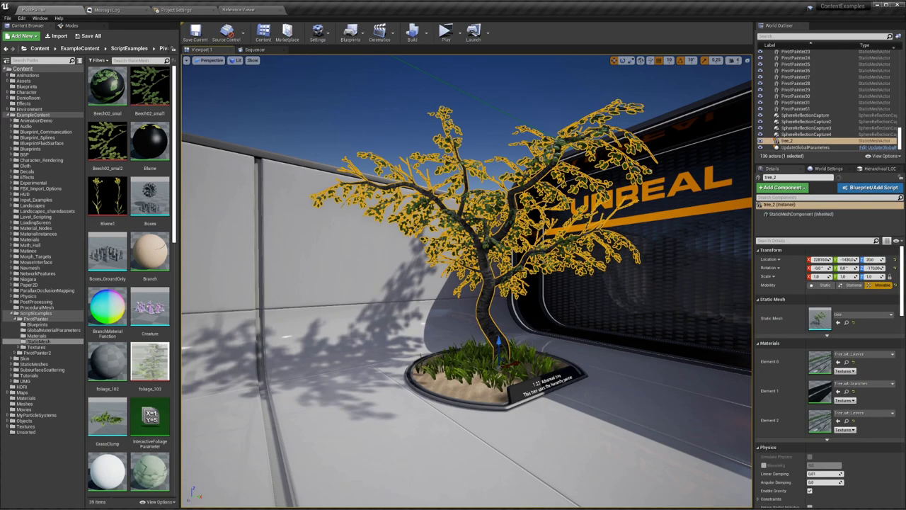
{"action": "key", "text": "Escape"}
{"action": "right_click_drag", "start_coordinate": [467, 280], "coordinate": [481, 231]}
{"action": "key", "text": "w"}
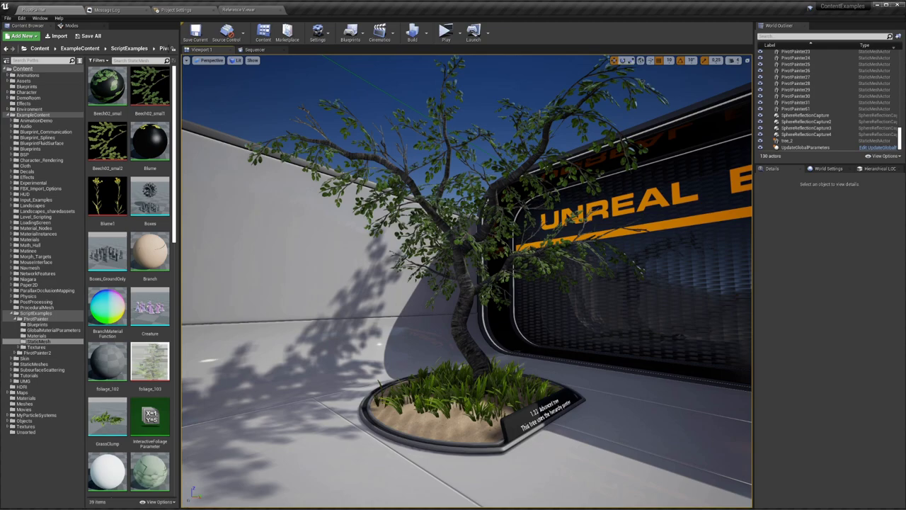
{"action": "left_click", "coordinate": [463, 263]}
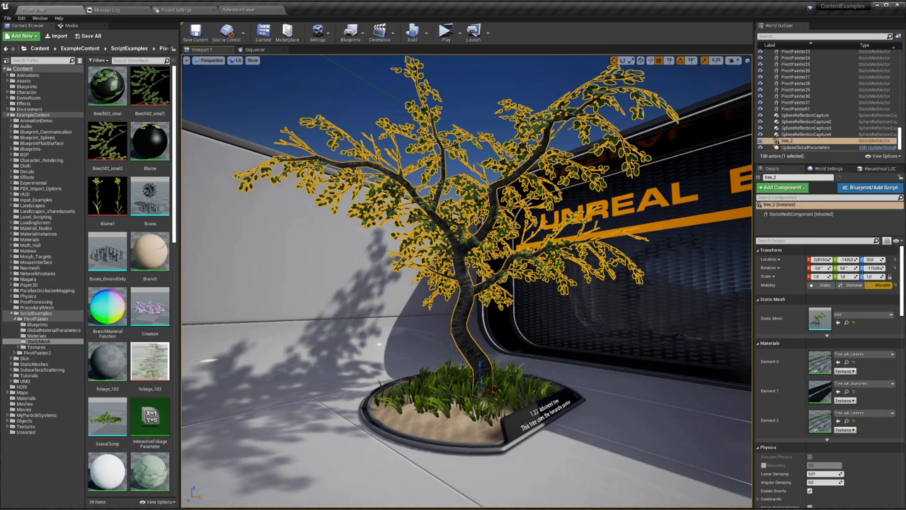
{"action": "right_click_drag", "start_coordinate": [463, 263], "coordinate": [463, 218]}
{"action": "key", "text": "Escape"}
{"action": "right_click_drag", "start_coordinate": [462, 263], "coordinate": [449, 283]}
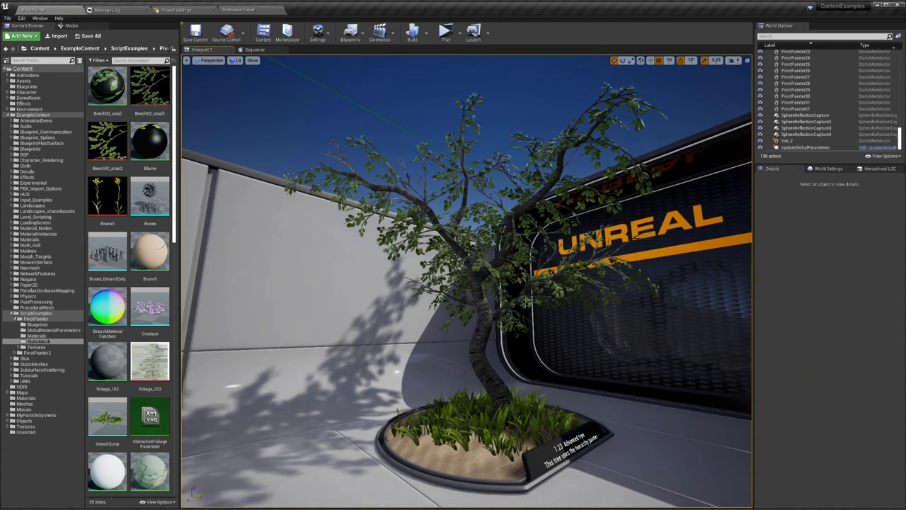
{"action": "scroll", "coordinate": [495, 236], "scroll_direction": "up", "scroll_amount": 2}
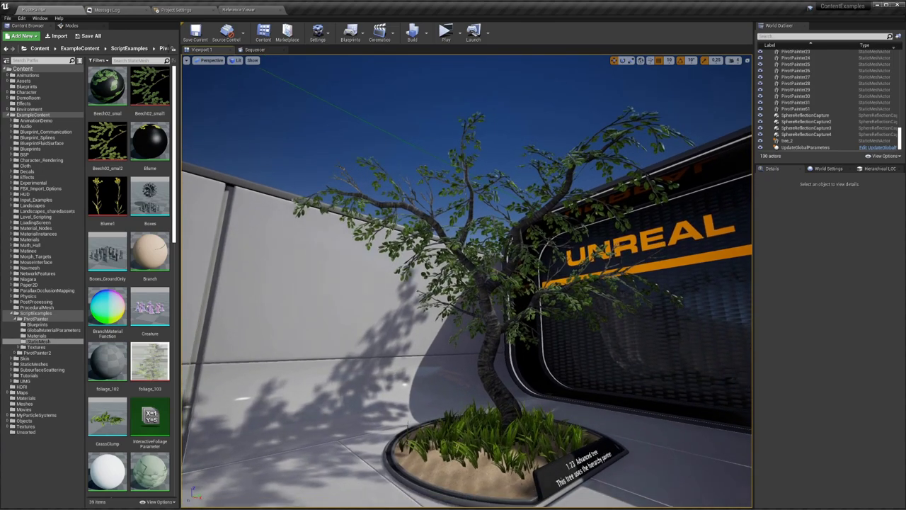
{"action": "key", "text": "s"}
{"action": "right_click_drag", "start_coordinate": [490, 223], "coordinate": [492, 249]}
{"action": "key", "text": "w"}
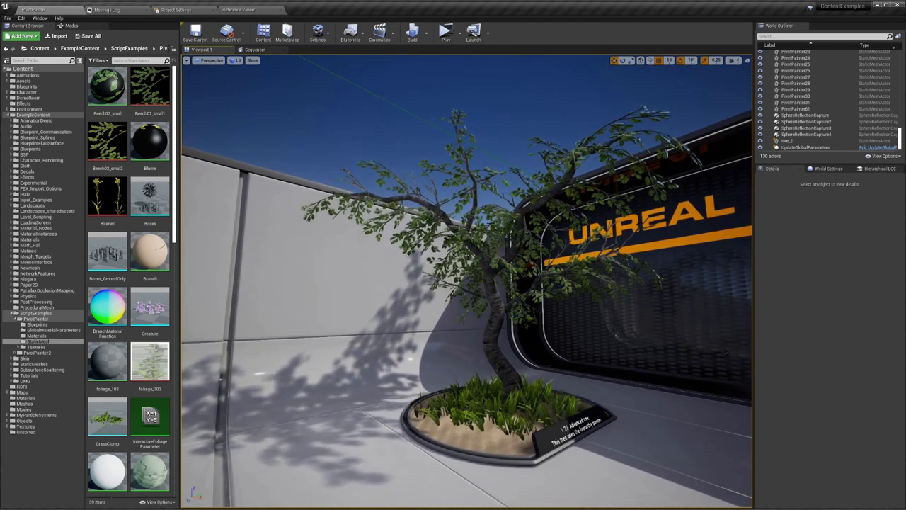
- Play the Pivot Painter level in a separate preview window, enlarge it to nearly full screen and view the advanced tree in game
{"action": "left_click", "coordinate": [446, 34]}
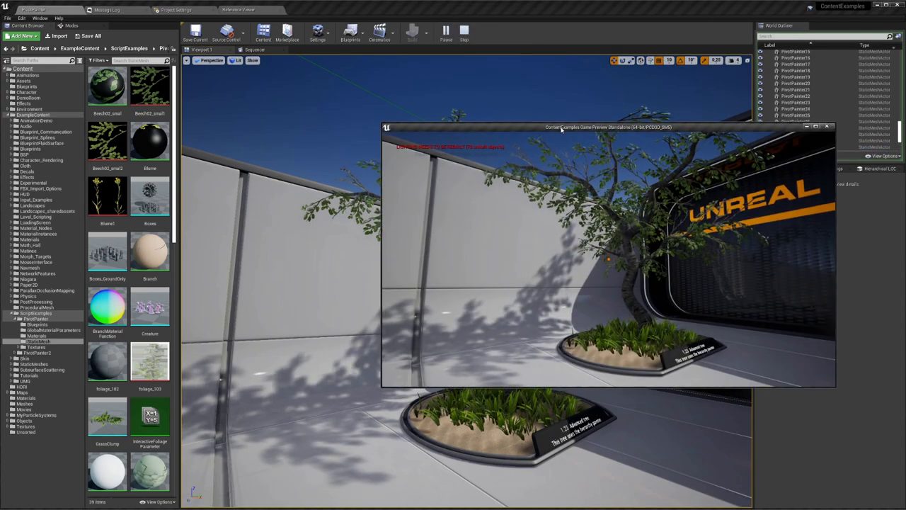
{"action": "left_click_drag", "start_coordinate": [561, 129], "coordinate": [189, 13]}
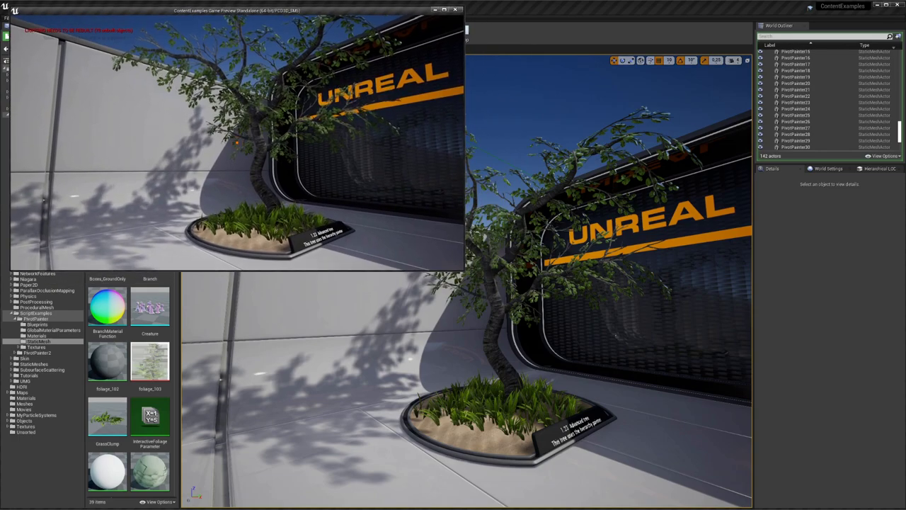
{"action": "left_click_drag", "start_coordinate": [463, 269], "coordinate": [901, 503]}
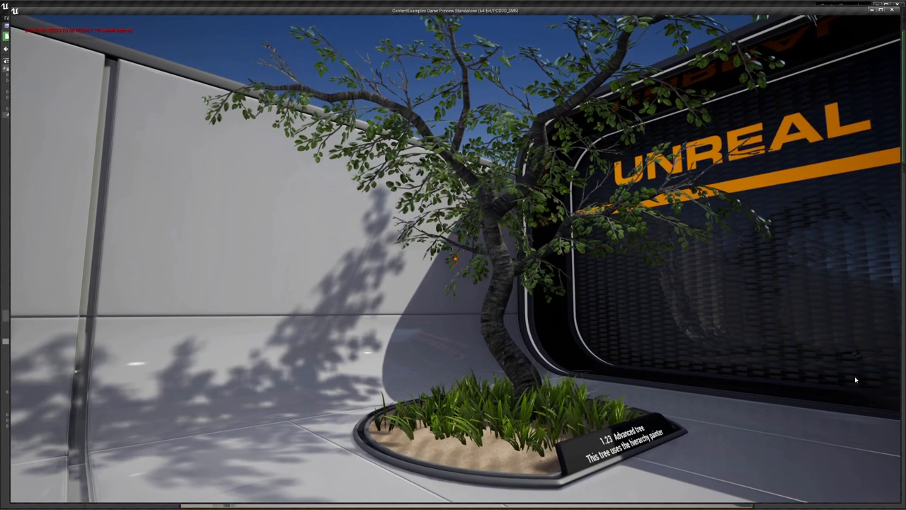
{"action": "left_click", "coordinate": [666, 366]}
{"action": "key", "text": "s"}
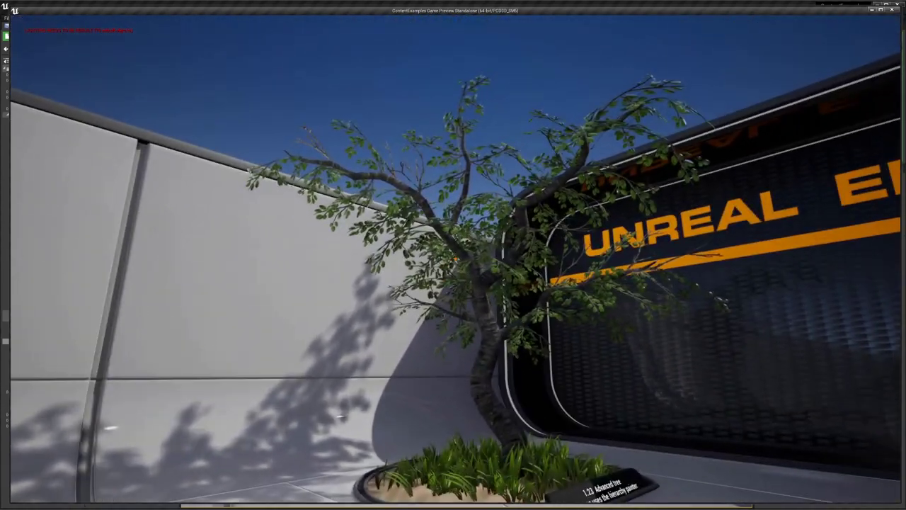
{"action": "key", "text": "w"}
{"action": "key", "text": "s"}
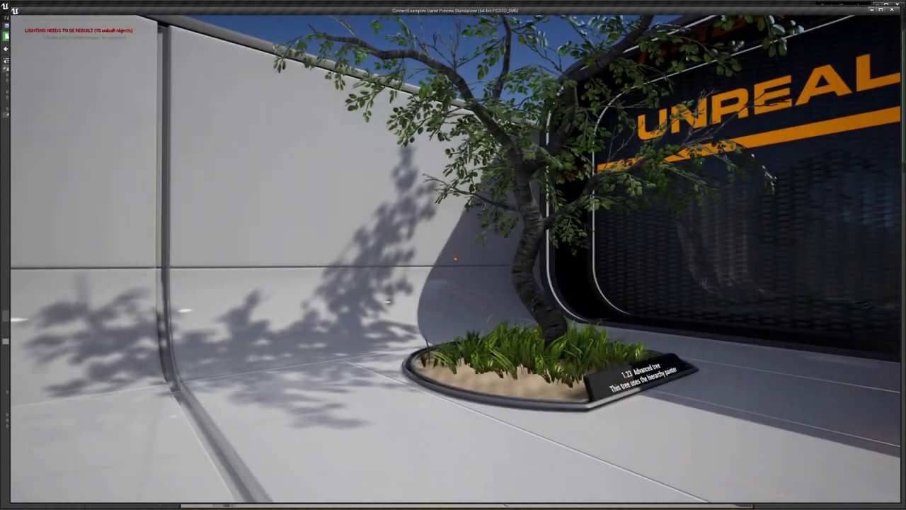
- Switch the game preview to the shader complexity view and examine the advanced tree's material cost
{"action": "key", "text": "F5"}
{"action": "key", "text": "w"}
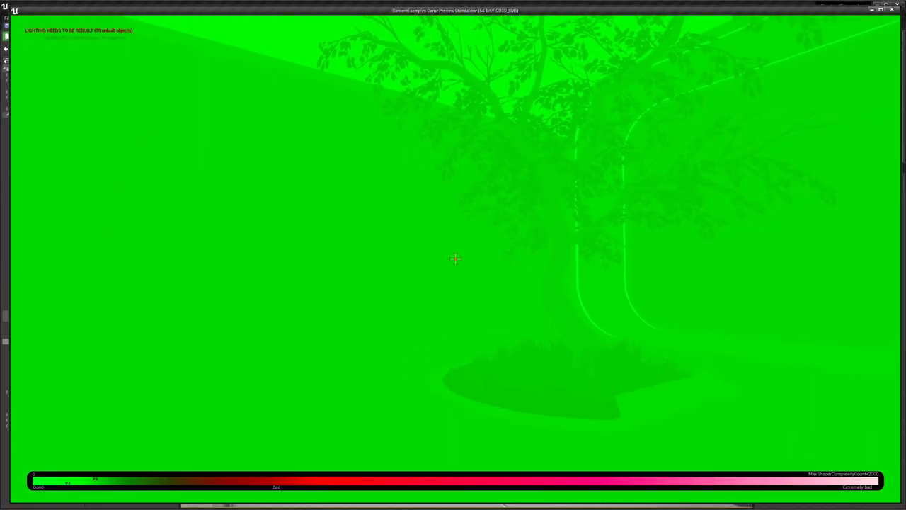
{"action": "key", "text": "w"}
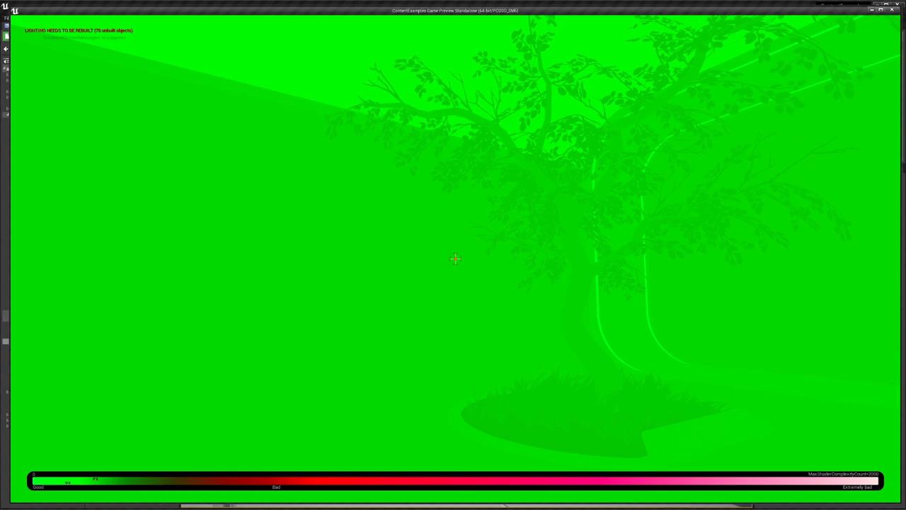
{"action": "key", "text": "w"}
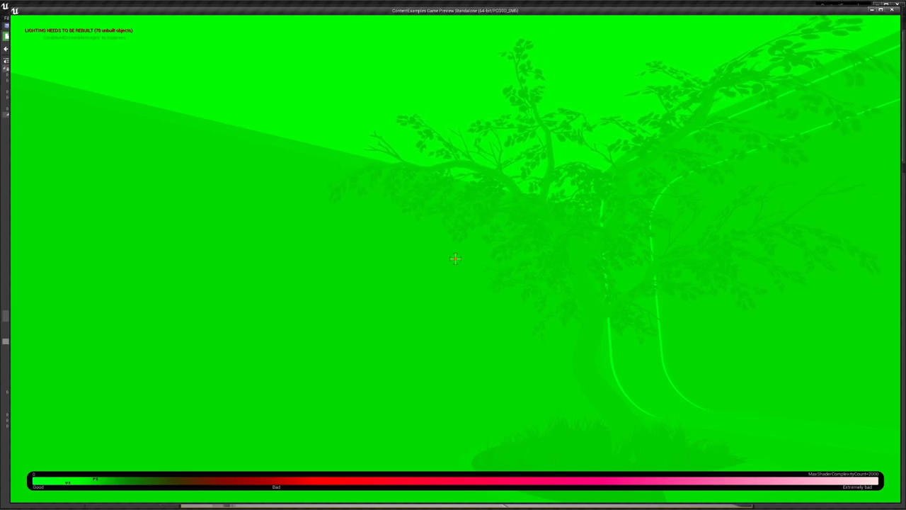
{"action": "key", "text": "w"}
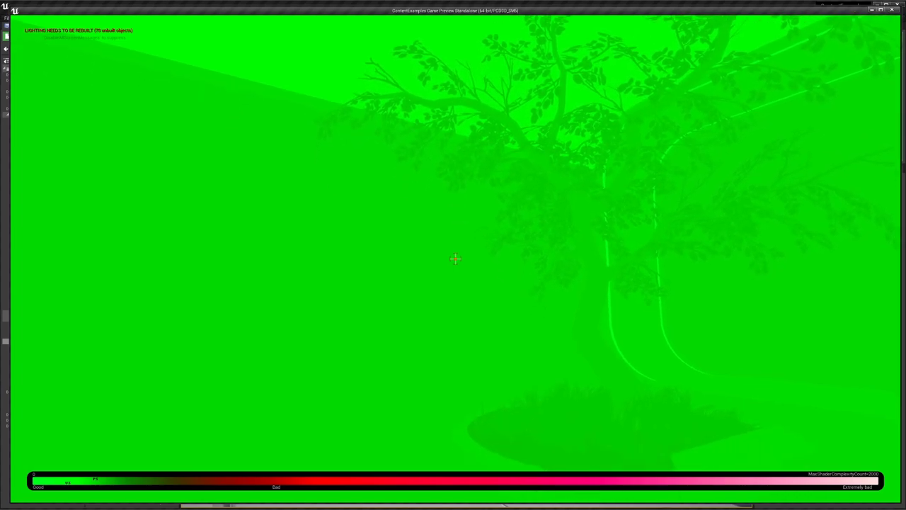